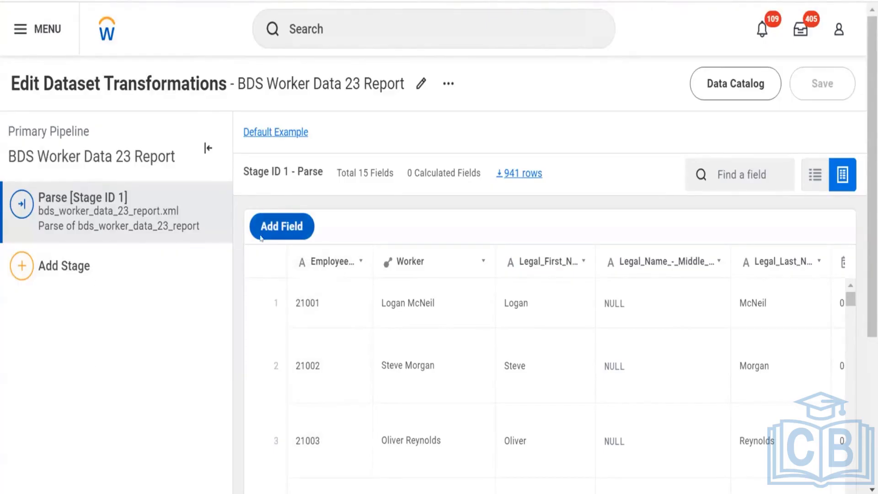
Step: Add a Filter stage after the Parse stage in the BDS Worker Data 23 Report pipeline
{"action": "left_click", "coordinate": [182, 282]}
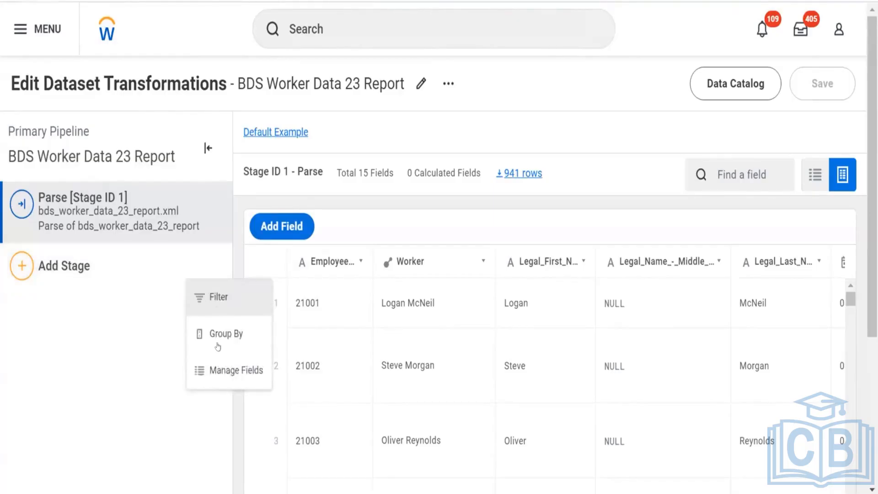
{"action": "left_click", "coordinate": [216, 295]}
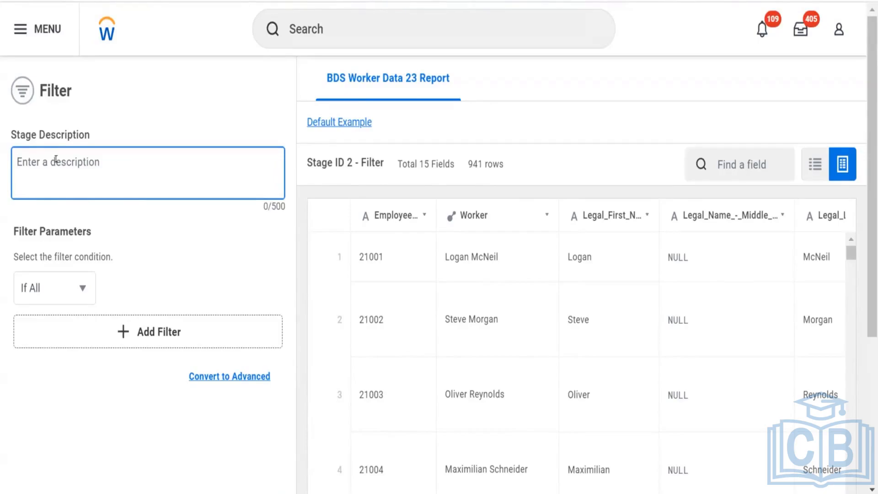
{"action": "key", "text": "F11"}
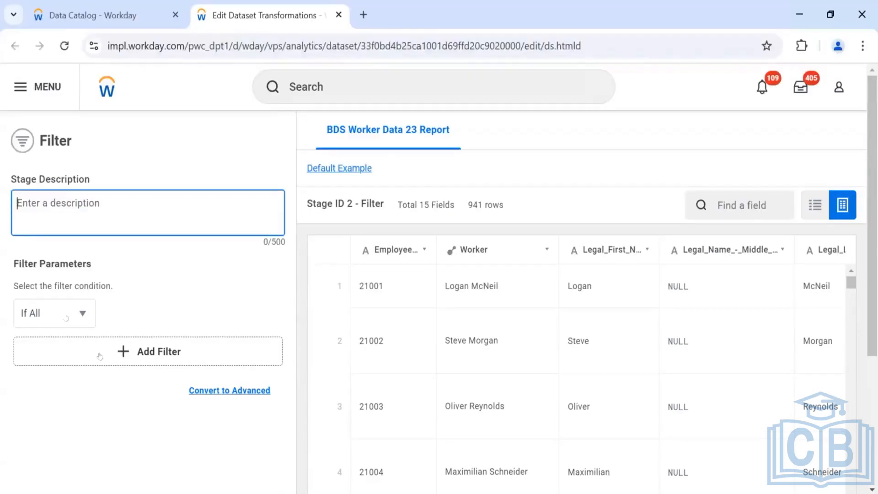
Step: Examine the filter condition choices If All and If Any for the Filter stage
{"action": "left_click", "coordinate": [33, 309]}
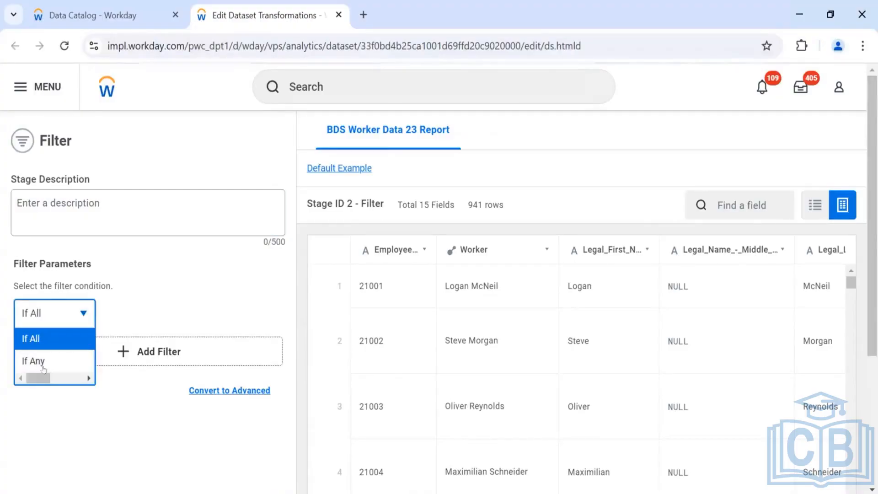
{"action": "left_click", "coordinate": [84, 417]}
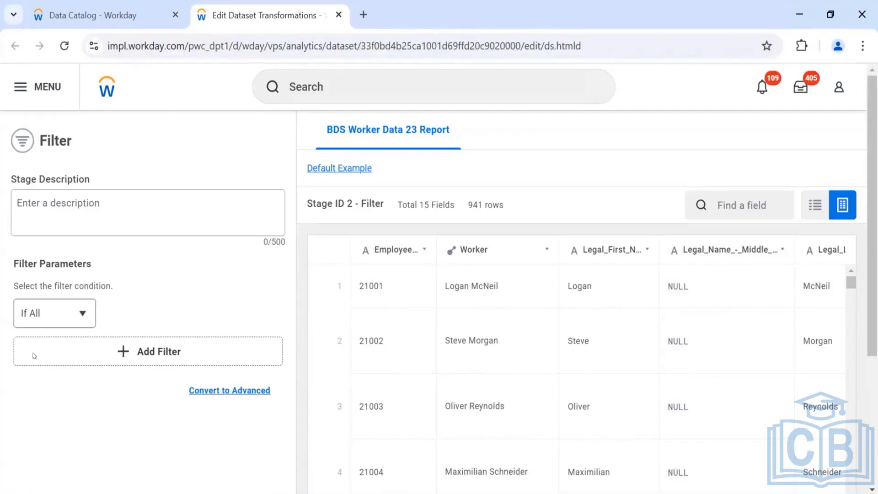
{"action": "left_click", "coordinate": [48, 313]}
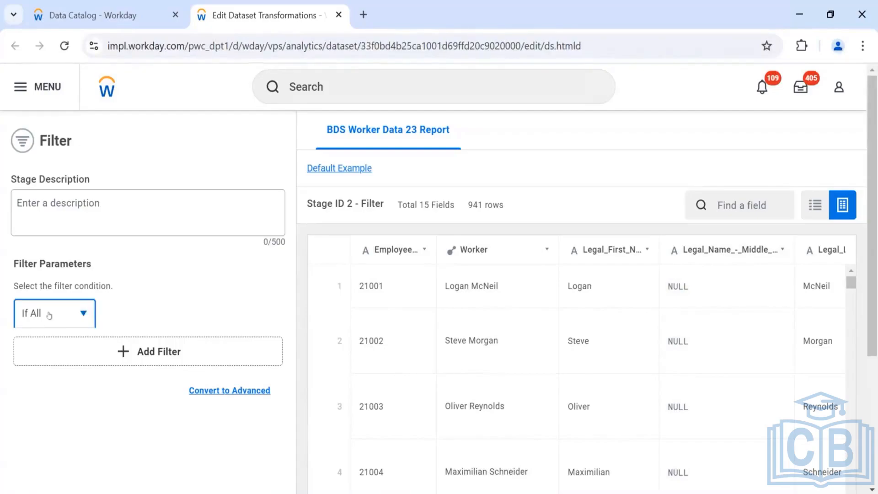
{"action": "left_click", "coordinate": [156, 280]}
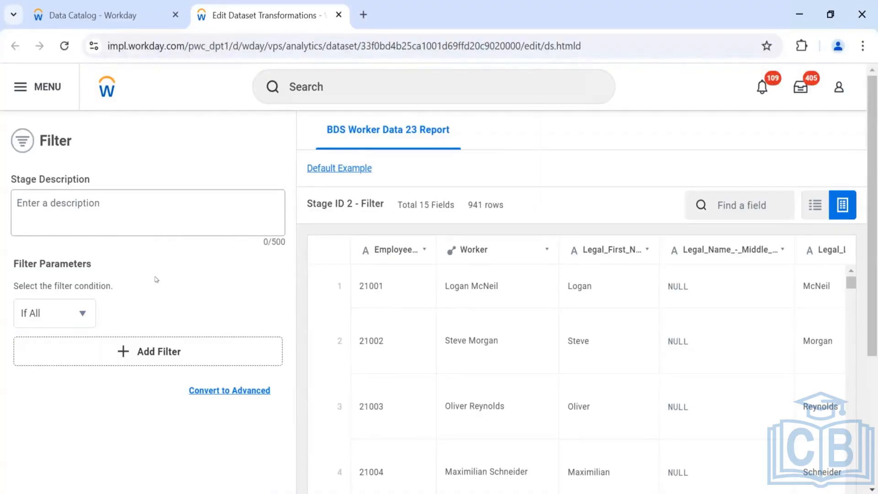
{"action": "left_click", "coordinate": [78, 312]}
{"action": "left_click", "coordinate": [83, 313]}
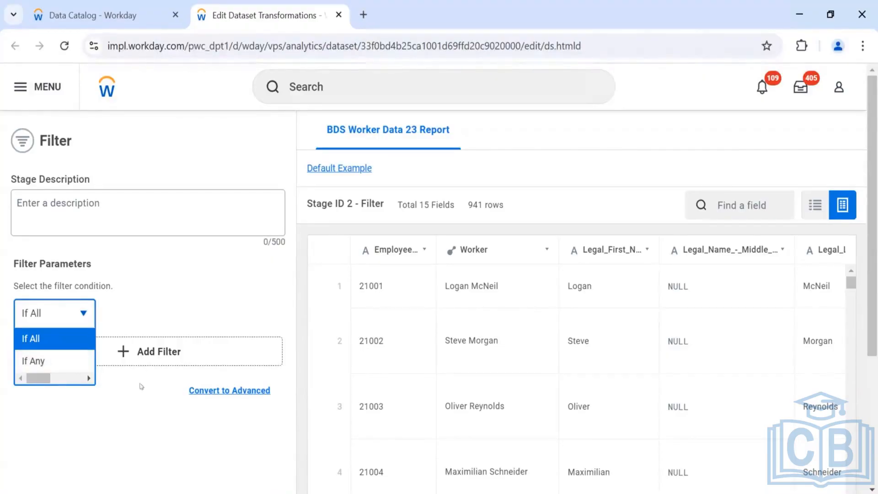
{"action": "left_click", "coordinate": [130, 355]}
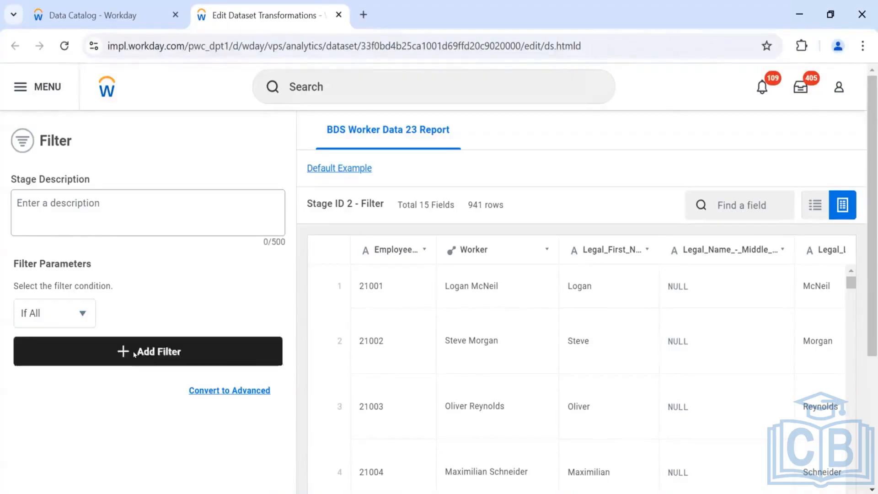
Step: Add a filter on the Age field with the operator "is greater than" and view the operators available for it
{"action": "left_click", "coordinate": [130, 353]}
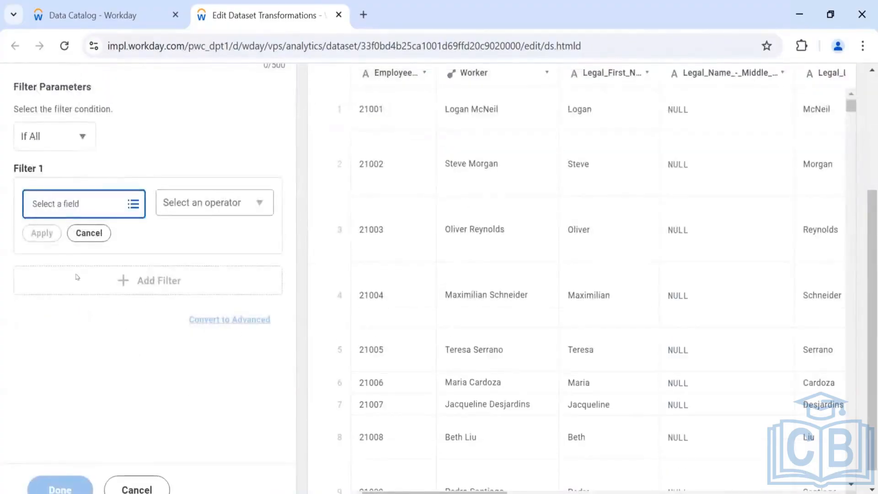
{"action": "scroll", "coordinate": [79, 278], "scroll_direction": "up", "scroll_amount": 2}
{"action": "left_click", "coordinate": [57, 277]}
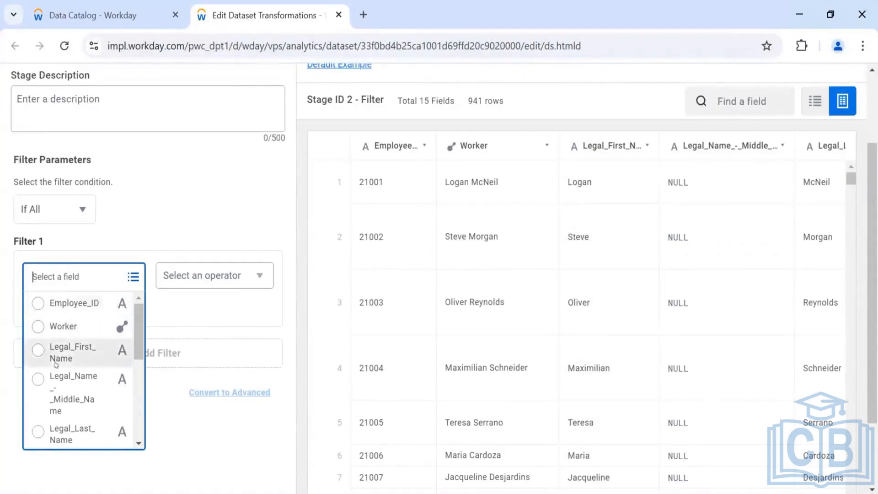
{"action": "scroll", "coordinate": [51, 343], "scroll_direction": "down", "scroll_amount": 5}
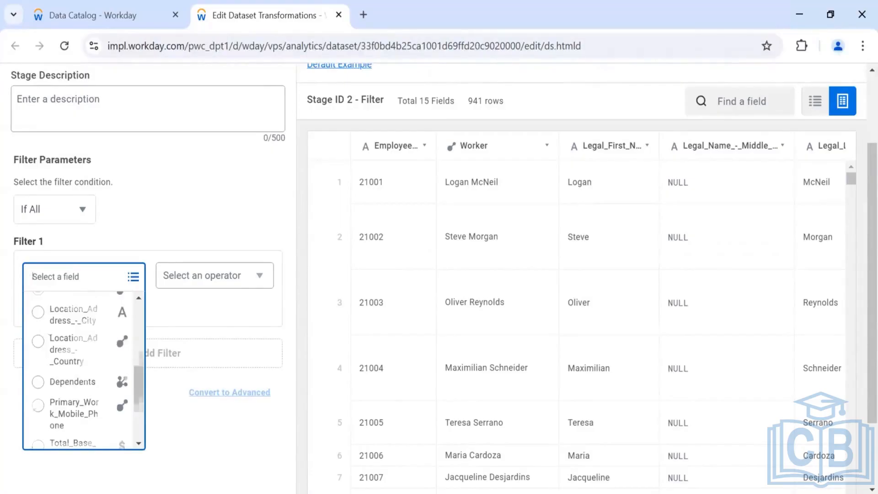
{"action": "scroll", "coordinate": [50, 330], "scroll_direction": "up", "scroll_amount": 3}
{"action": "left_click", "coordinate": [84, 339]}
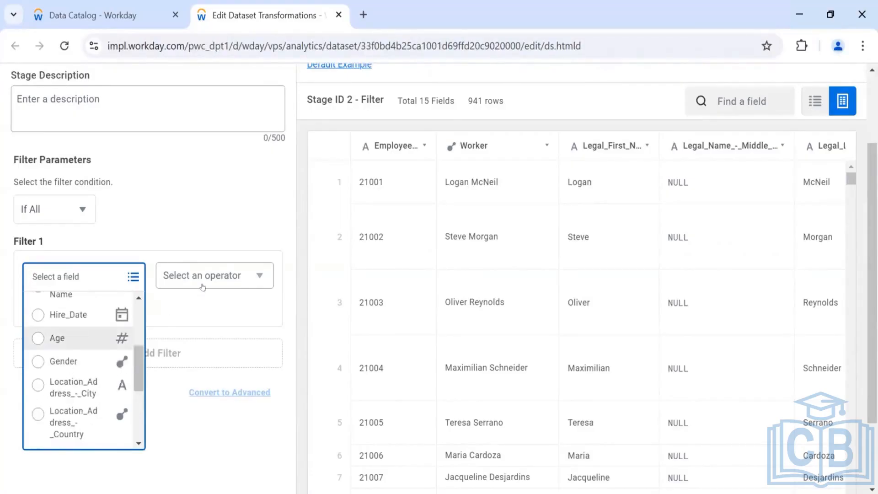
{"action": "left_click", "coordinate": [201, 274]}
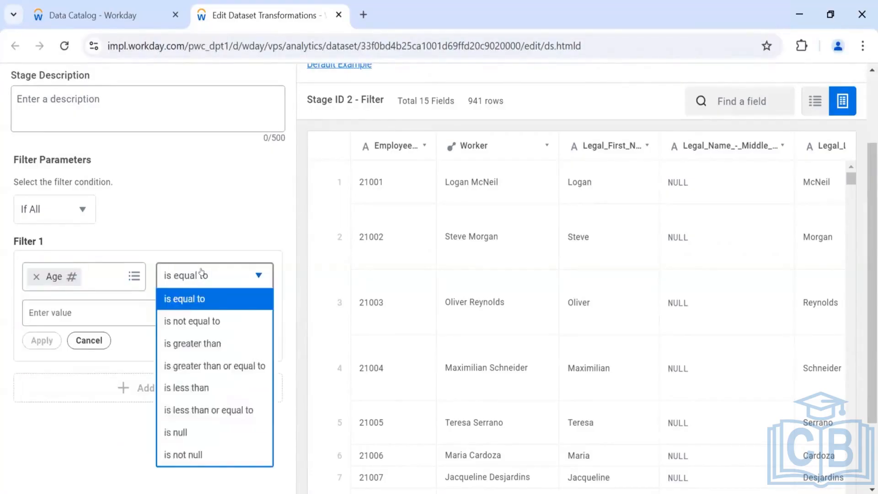
{"action": "left_click", "coordinate": [192, 343]}
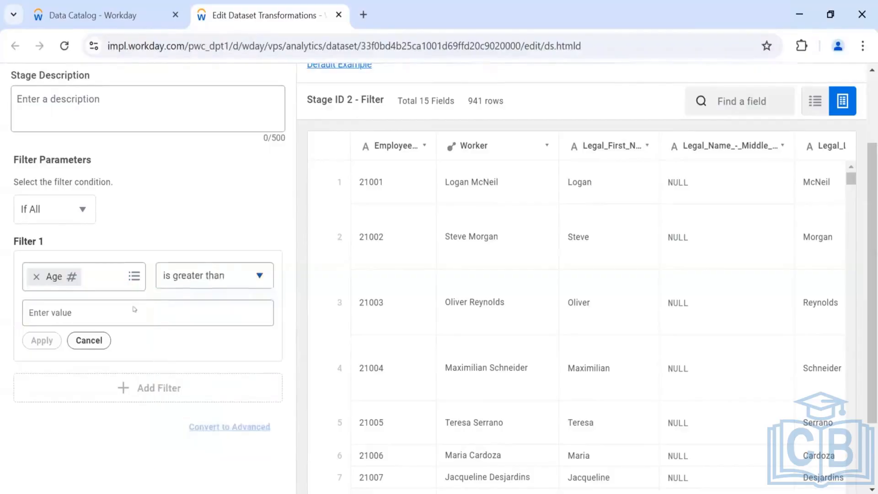
{"action": "left_click", "coordinate": [165, 304]}
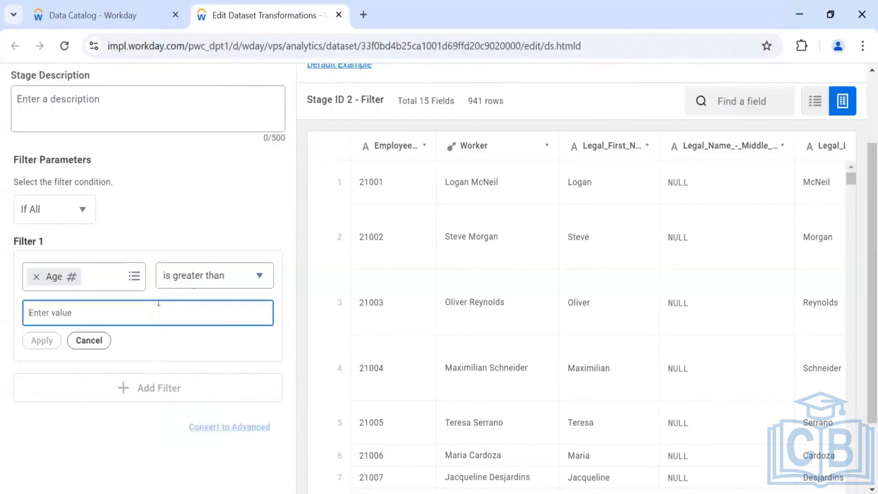
{"action": "left_click", "coordinate": [204, 277]}
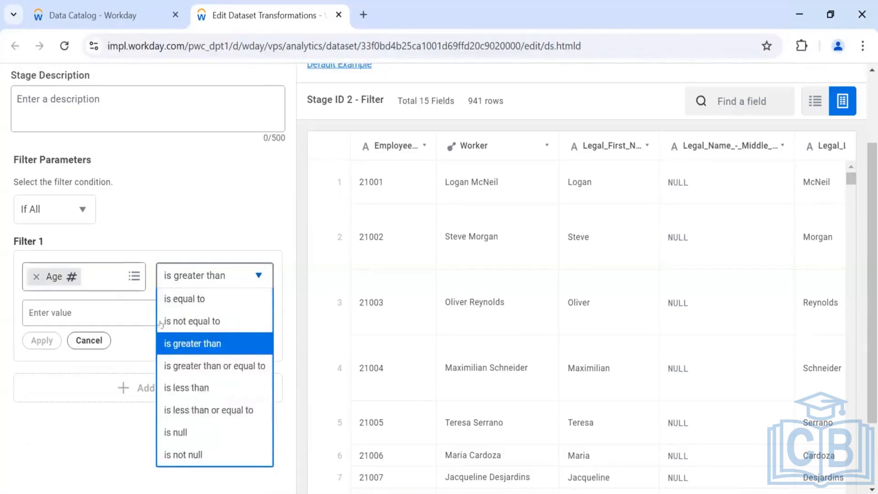
Step: Replace the filter's Age field with Worker and view the operators available for it
{"action": "left_click", "coordinate": [36, 277]}
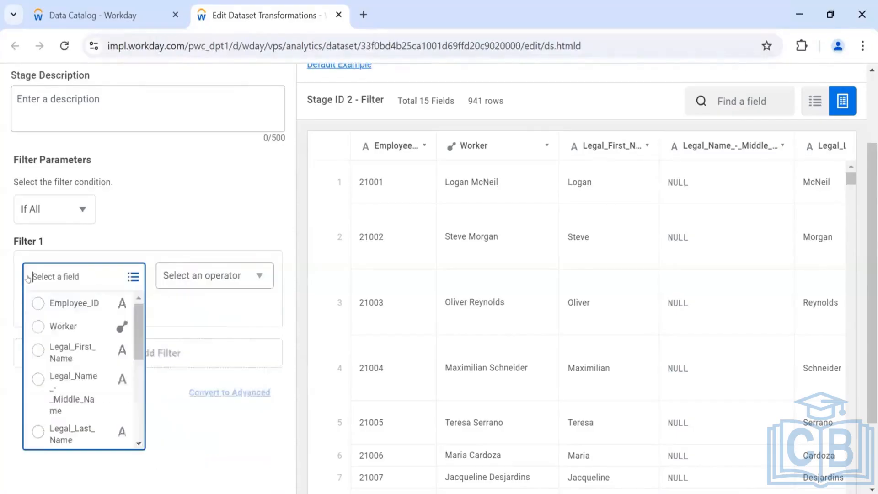
{"action": "left_click", "coordinate": [41, 297]}
{"action": "left_click", "coordinate": [47, 278]}
{"action": "left_click", "coordinate": [203, 277]}
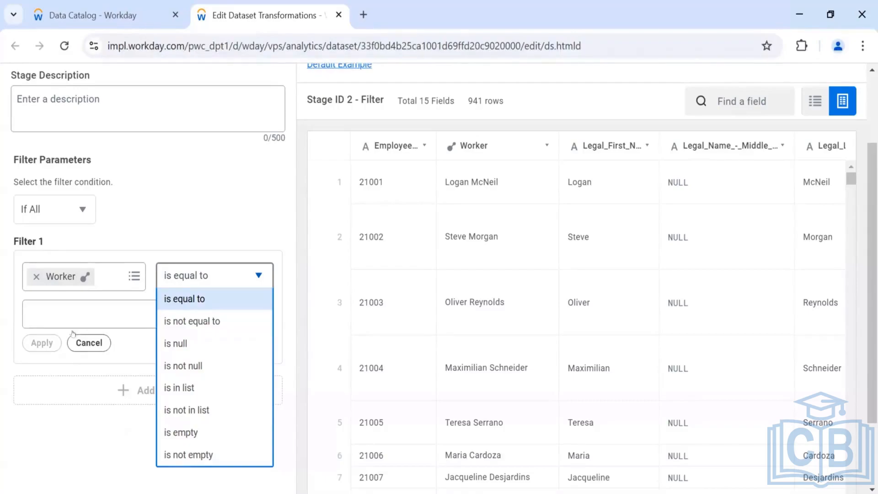
Step: Discard the Worker filter and cancel the new Filter stage
{"action": "left_click", "coordinate": [86, 343]}
{"action": "scroll", "coordinate": [208, 357], "scroll_direction": "up", "scroll_amount": 3}
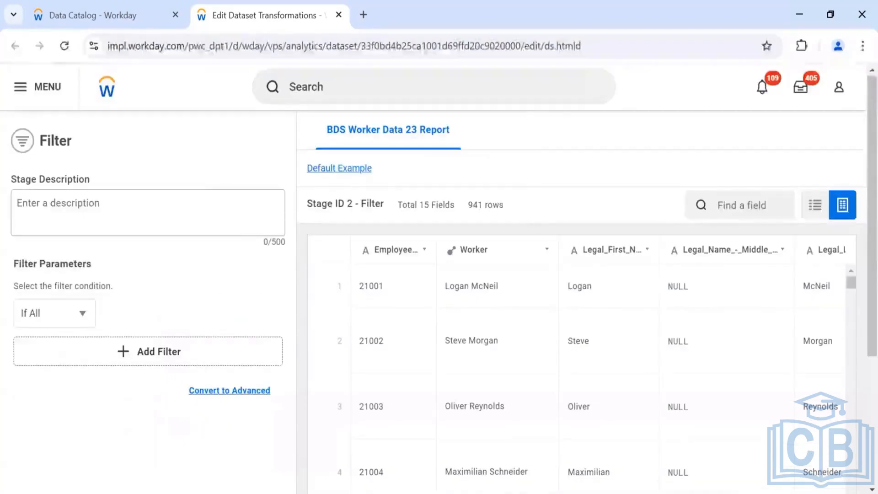
{"action": "scroll", "coordinate": [56, 178], "scroll_direction": "down", "scroll_amount": 5}
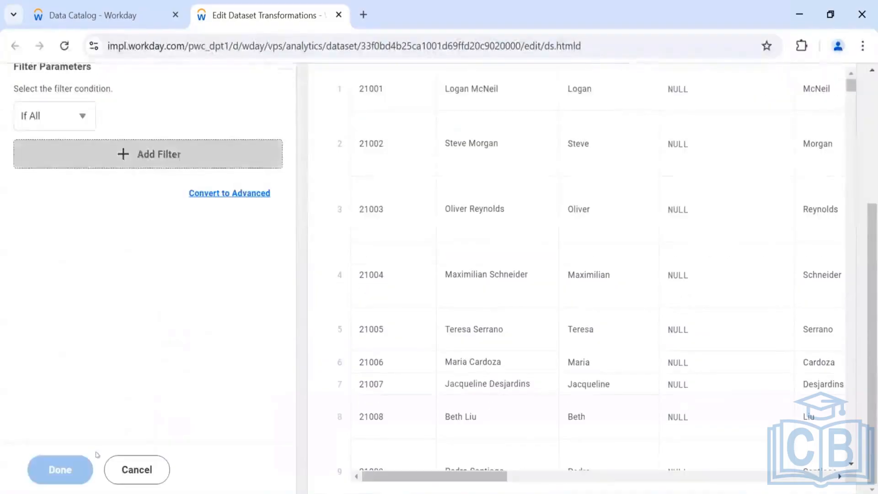
{"action": "left_click", "coordinate": [127, 461]}
{"action": "scroll", "coordinate": [156, 185], "scroll_direction": "up", "scroll_amount": 4}
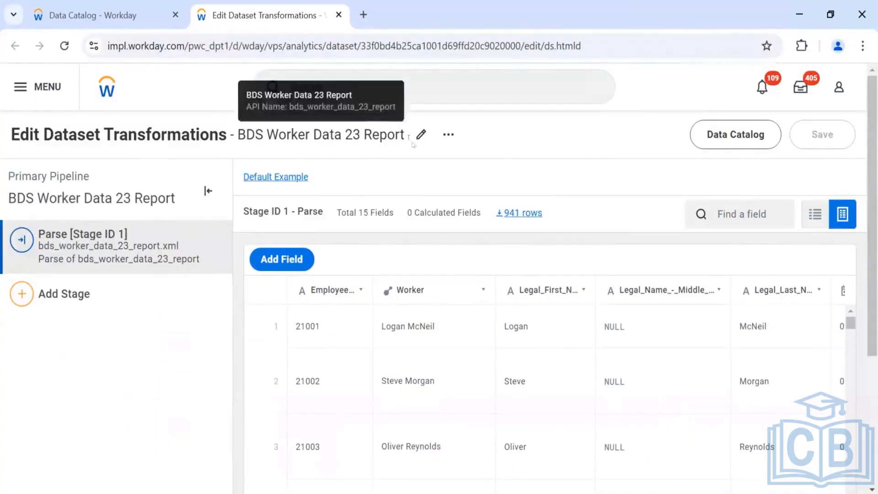
{"action": "left_click", "coordinate": [85, 295]}
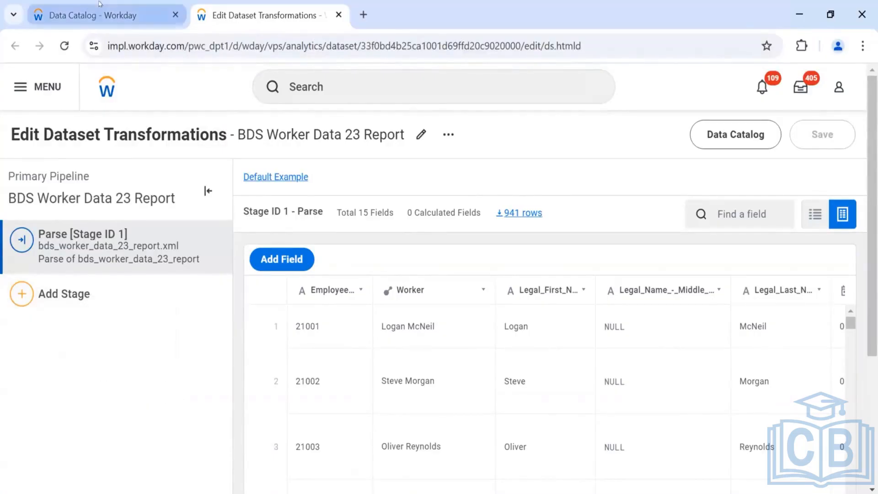
Step: From the Data Catalog, open the BDS Worker Data 23 Upload dataset for editing its transformations
{"action": "left_click", "coordinate": [87, 15]}
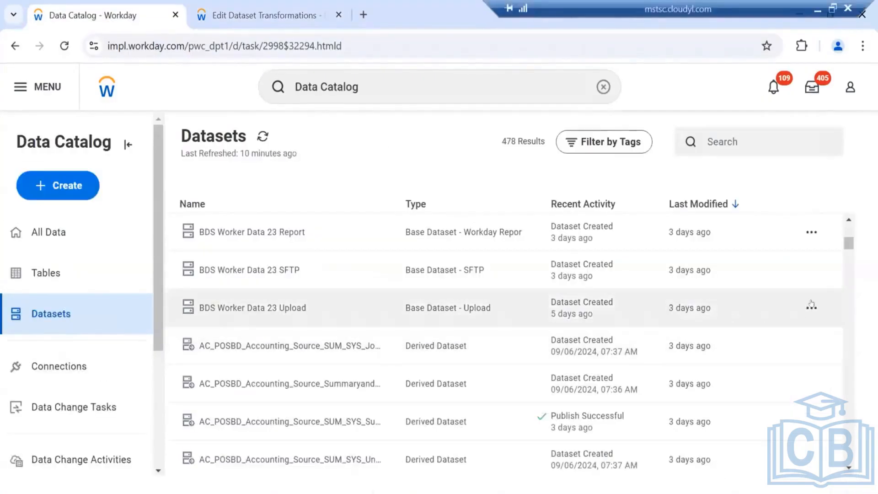
{"action": "left_click", "coordinate": [812, 306]}
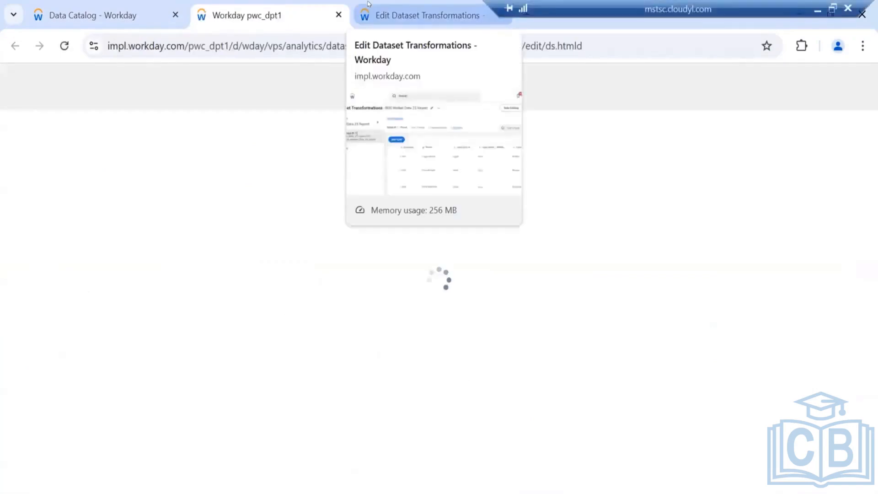
Step: Review the fields of the BDS Worker Data 23 Report dataset and compare its Parse stage with the Upload dataset's
{"action": "left_click", "coordinate": [368, 5]}
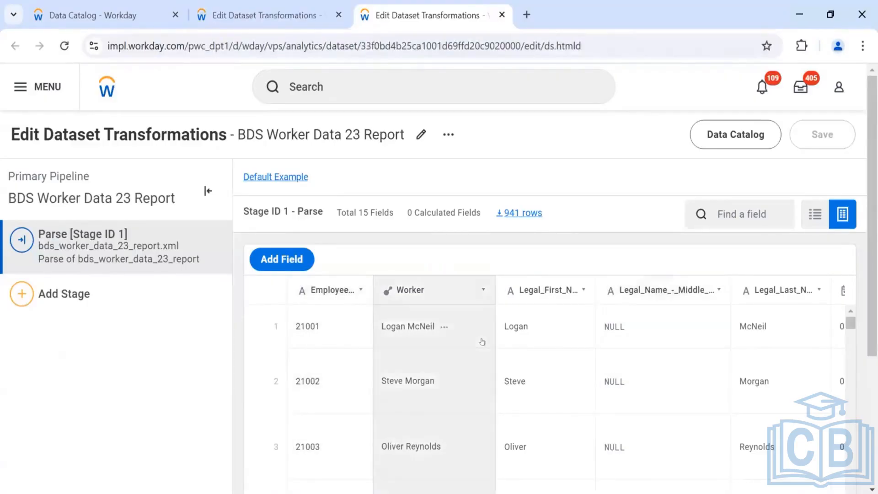
{"action": "scroll", "coordinate": [485, 341], "scroll_direction": "right", "scroll_amount": 5}
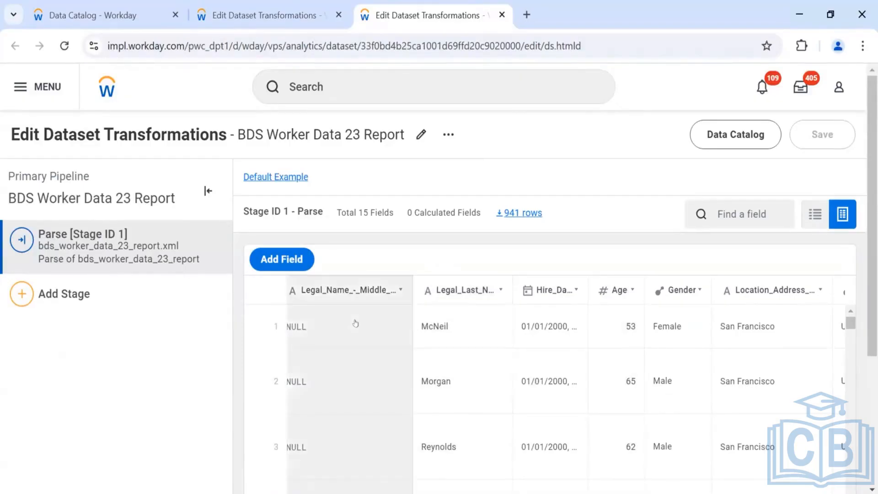
{"action": "scroll", "coordinate": [357, 323], "scroll_direction": "right", "scroll_amount": 5}
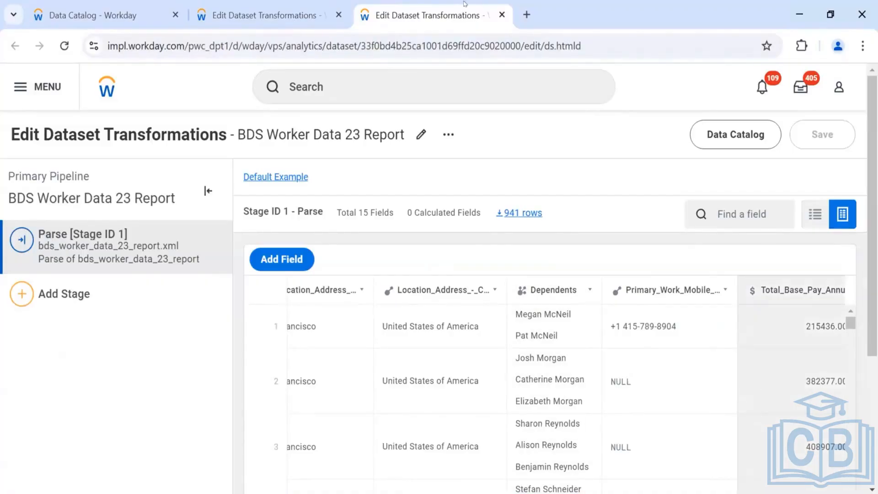
{"action": "left_click", "coordinate": [238, 4]}
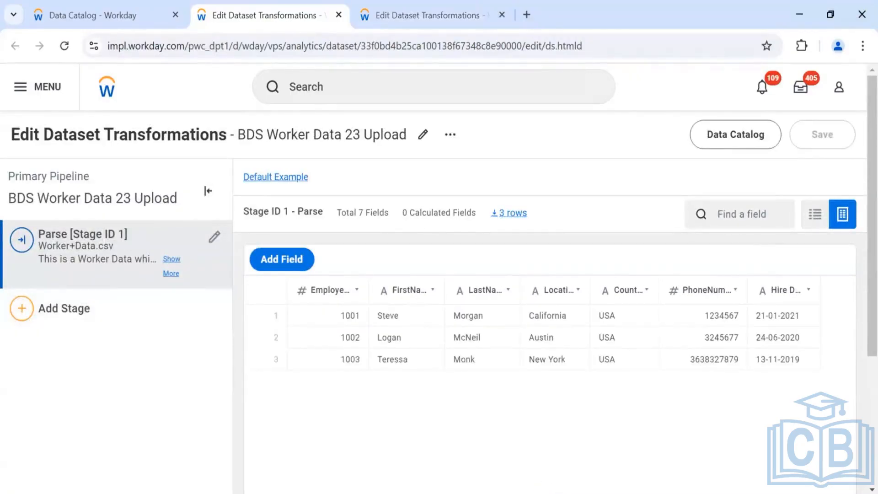
{"action": "left_click", "coordinate": [379, 15]}
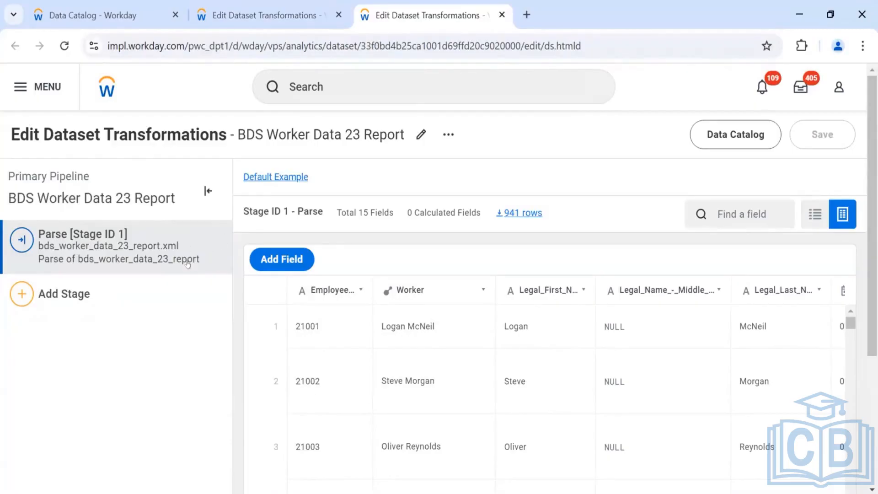
Step: Open the Upload dataset's Parse stage for editing, then examine its delimiter settings, the EmployeeID field details and the raw data
{"action": "left_click", "coordinate": [237, 4]}
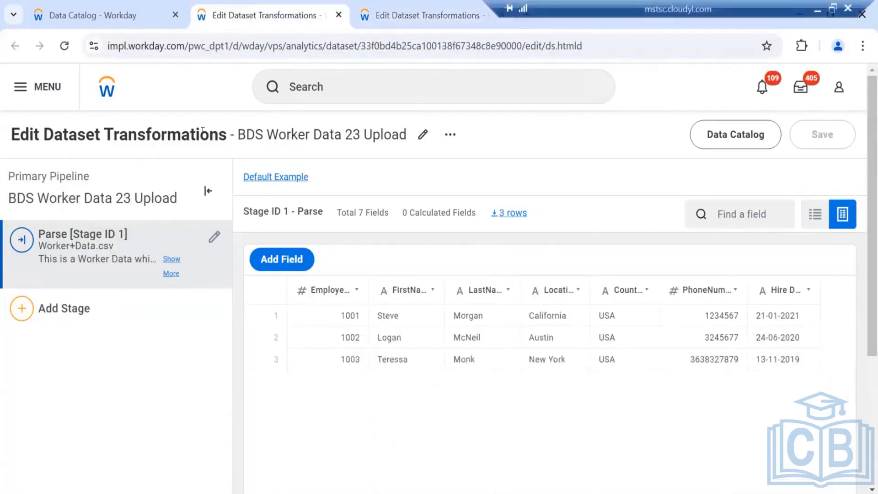
{"action": "left_click", "coordinate": [213, 235]}
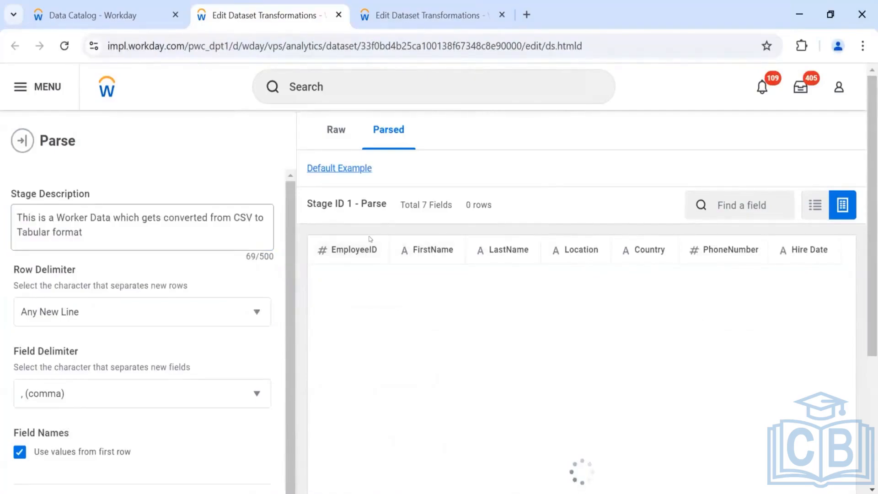
{"action": "left_click", "coordinate": [341, 256]}
{"action": "scroll", "coordinate": [457, 256], "scroll_direction": "down", "scroll_amount": 4}
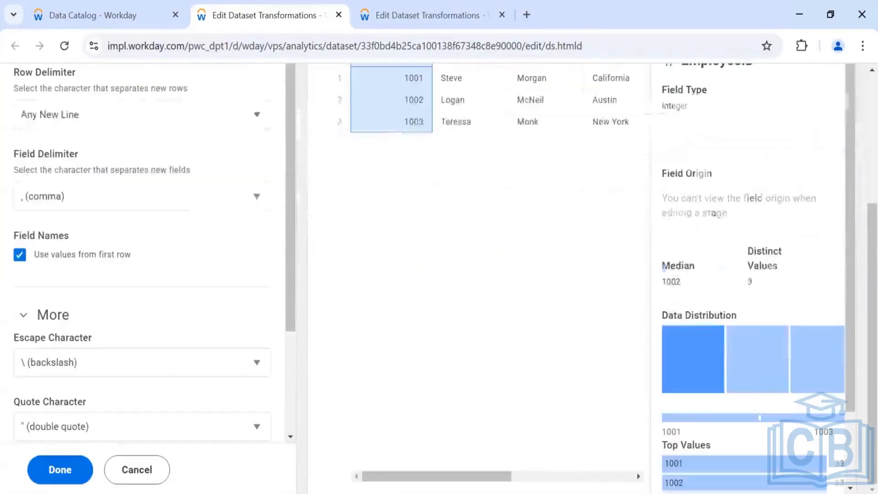
{"action": "scroll", "coordinate": [458, 257], "scroll_direction": "up", "scroll_amount": 4}
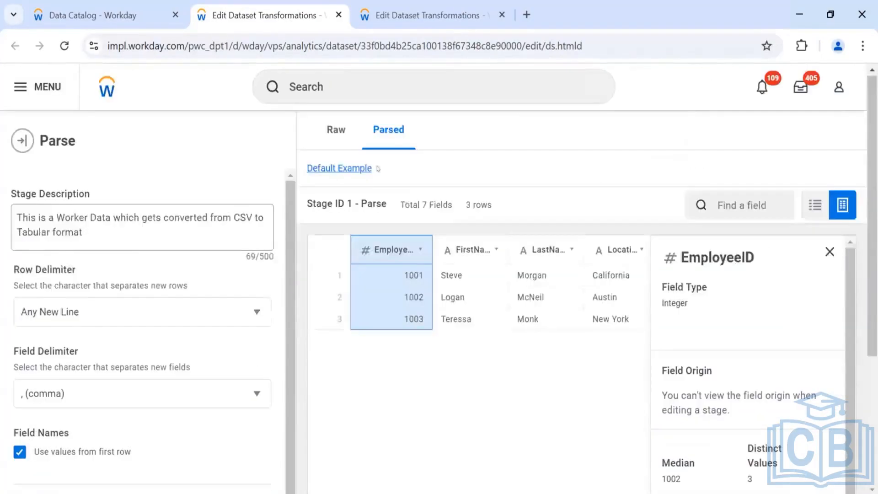
{"action": "left_click", "coordinate": [329, 136]}
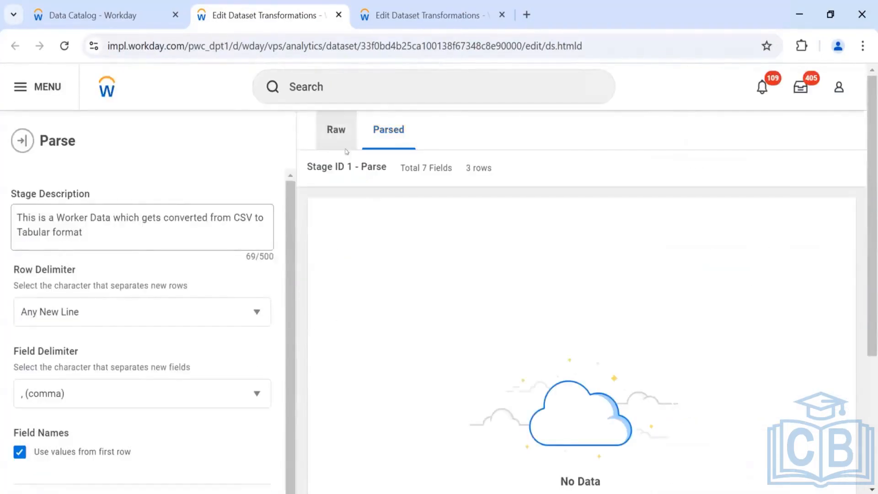
Step: Examine the parsed data, the EmployeeID field details and the additional parsing options, and cancel editing the Parse stage
{"action": "left_click", "coordinate": [386, 133]}
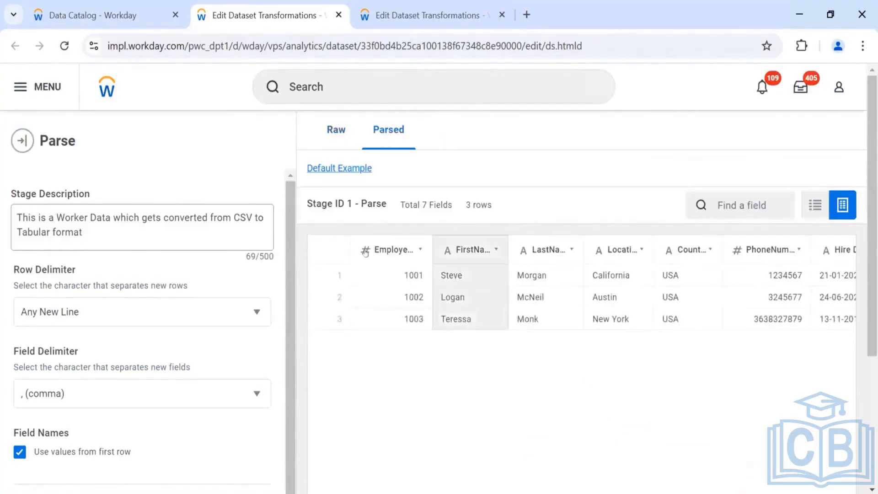
{"action": "left_click", "coordinate": [370, 251]}
{"action": "scroll", "coordinate": [691, 147], "scroll_direction": "down", "scroll_amount": 5}
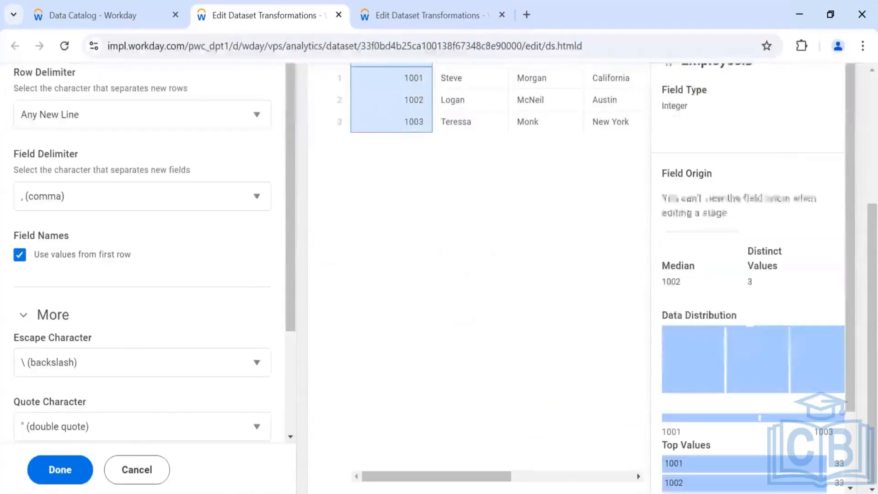
{"action": "scroll", "coordinate": [676, 81], "scroll_direction": "up", "scroll_amount": 3}
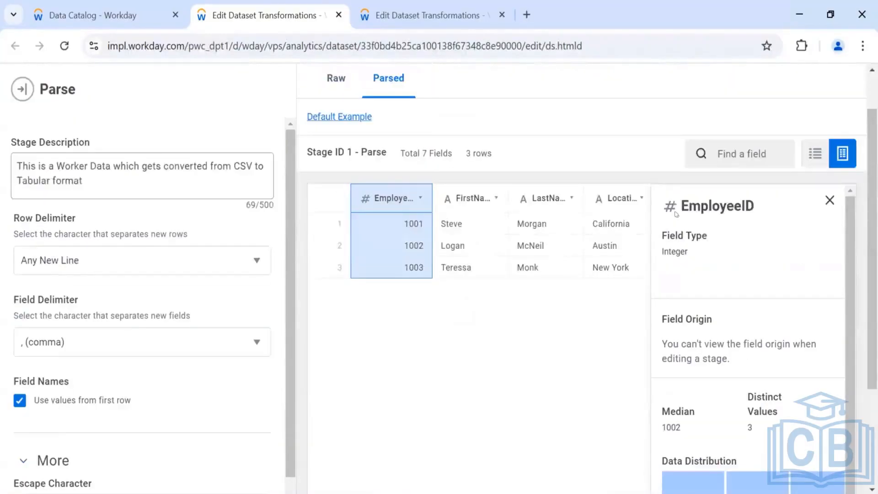
{"action": "scroll", "coordinate": [123, 476], "scroll_direction": "down", "scroll_amount": 5}
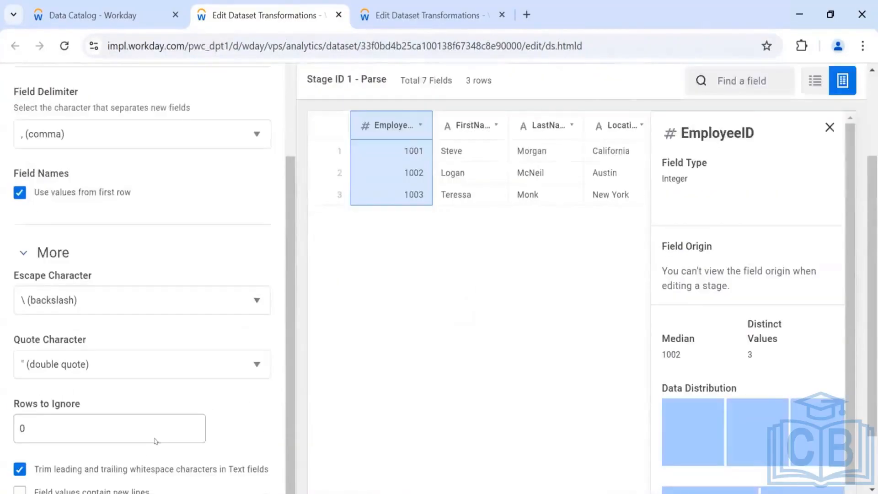
{"action": "scroll", "coordinate": [153, 444], "scroll_direction": "down", "scroll_amount": 2}
{"action": "left_click", "coordinate": [137, 470]}
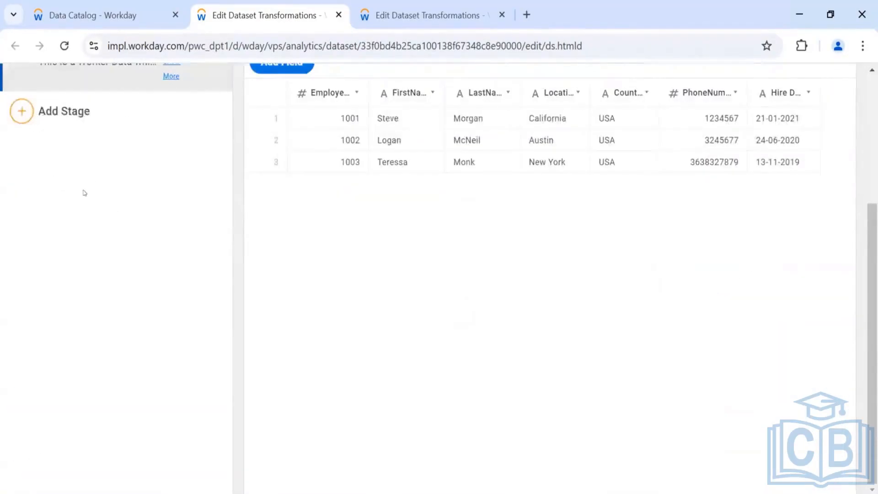
Step: Add a Manage Fields stage after the Parse stage of the BDS Worker Data 23 Upload dataset
{"action": "left_click", "coordinate": [87, 307]}
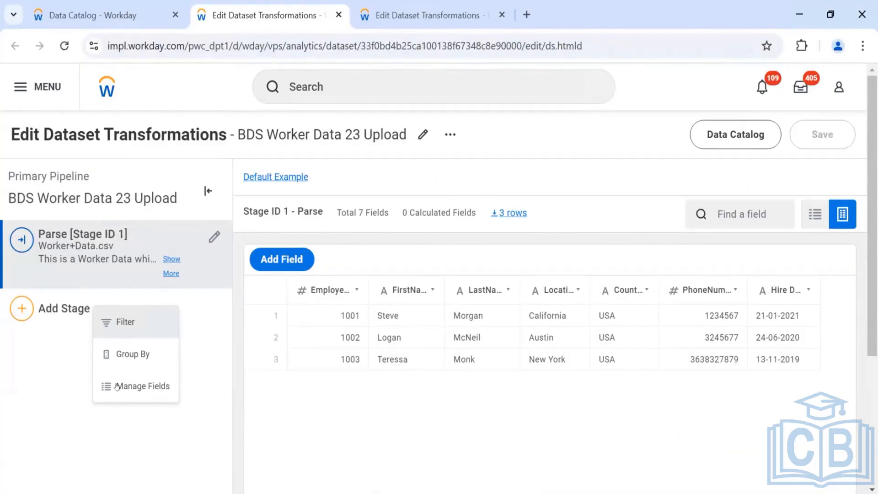
{"action": "left_click", "coordinate": [158, 373]}
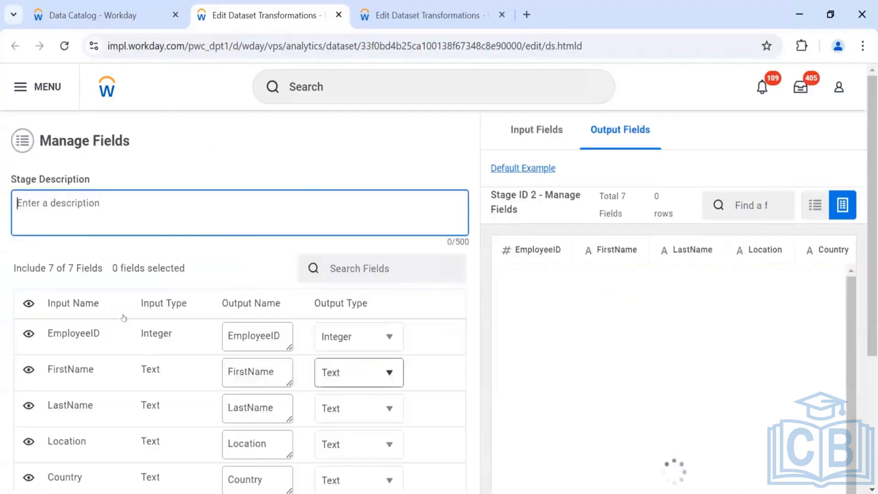
{"action": "scroll", "coordinate": [130, 308], "scroll_direction": "down", "scroll_amount": 3}
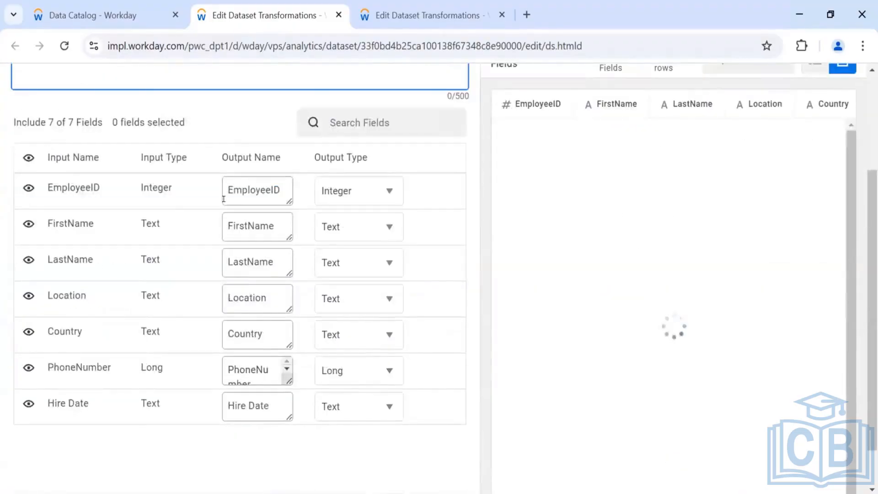
Step: Set the EmployeeID field's output type to Text, preview the stage and review the output fields
{"action": "left_click", "coordinate": [364, 191]}
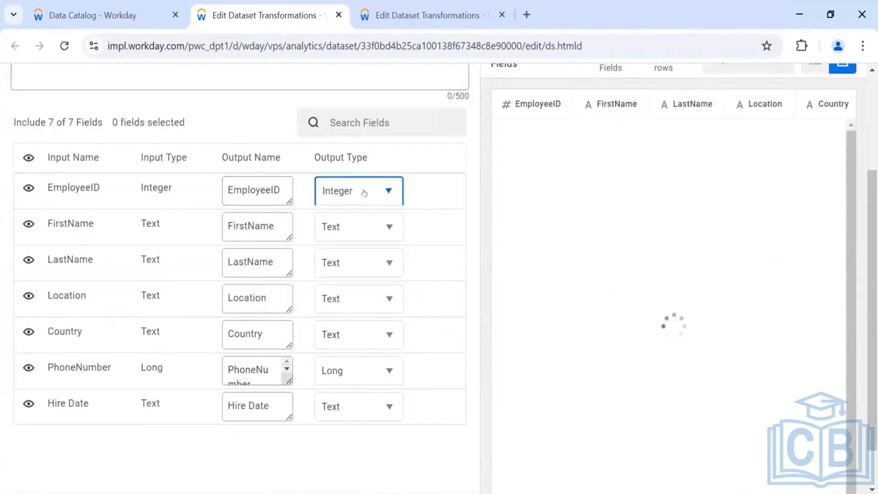
{"action": "left_click", "coordinate": [364, 192]}
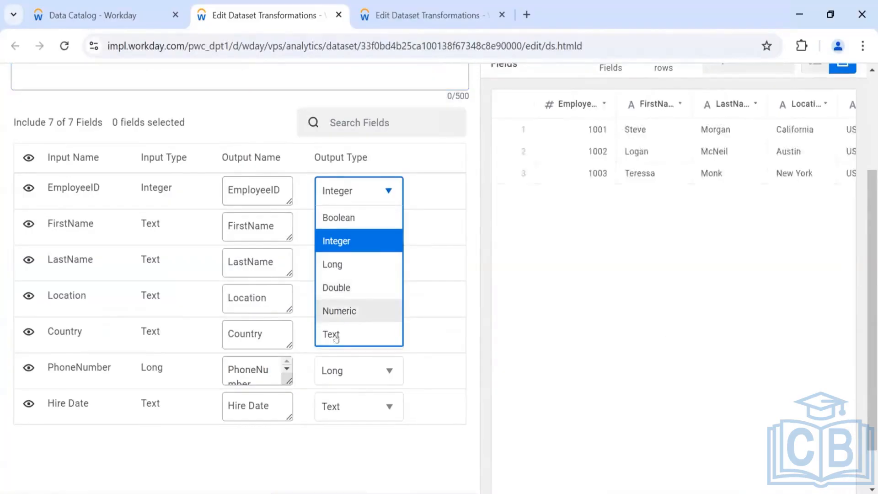
{"action": "left_click", "coordinate": [331, 334]}
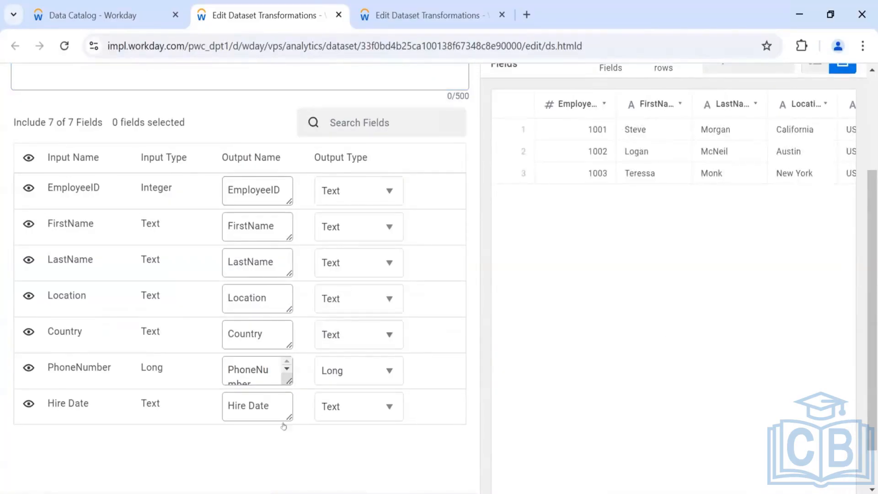
{"action": "scroll", "coordinate": [143, 455], "scroll_direction": "up", "scroll_amount": 1}
{"action": "scroll", "coordinate": [143, 455], "scroll_direction": "down", "scroll_amount": 2}
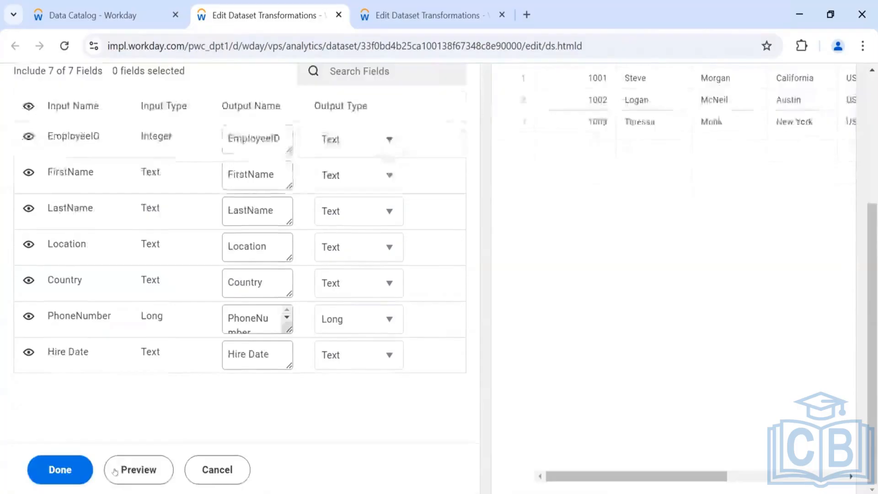
{"action": "scroll", "coordinate": [514, 284], "scroll_direction": "up", "scroll_amount": 3}
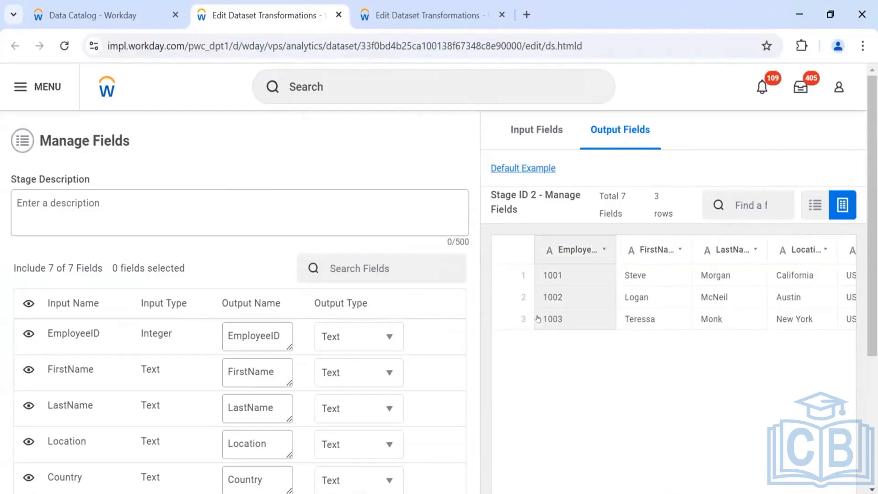
{"action": "scroll", "coordinate": [277, 316], "scroll_direction": "down", "scroll_amount": 3}
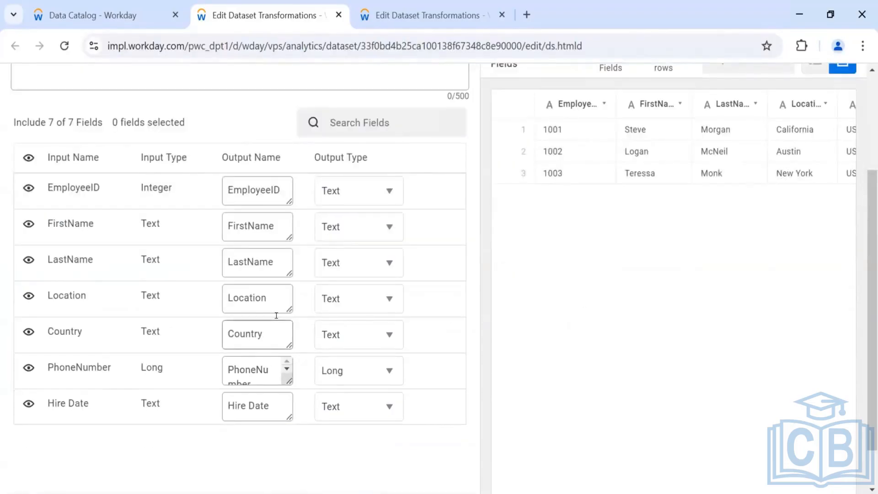
{"action": "scroll", "coordinate": [276, 316], "scroll_direction": "up", "scroll_amount": 2}
{"action": "scroll", "coordinate": [344, 272], "scroll_direction": "down", "scroll_amount": 3}
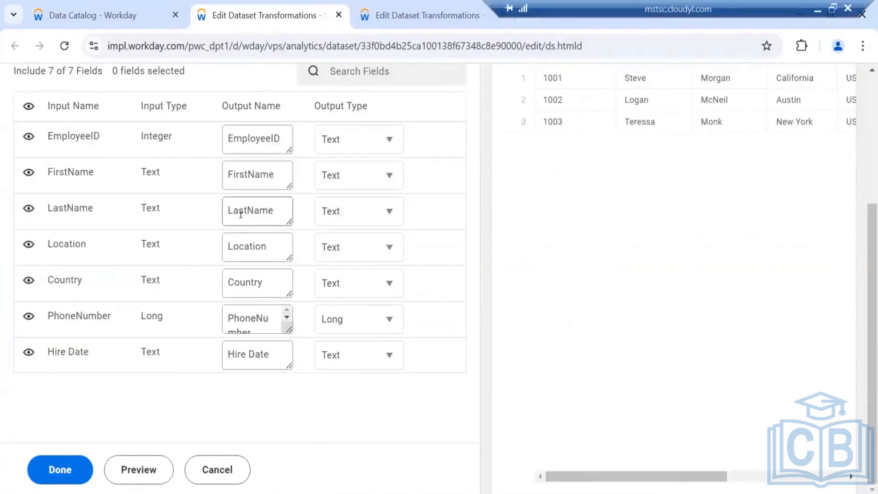
{"action": "scroll", "coordinate": [241, 214], "scroll_direction": "up", "scroll_amount": 3}
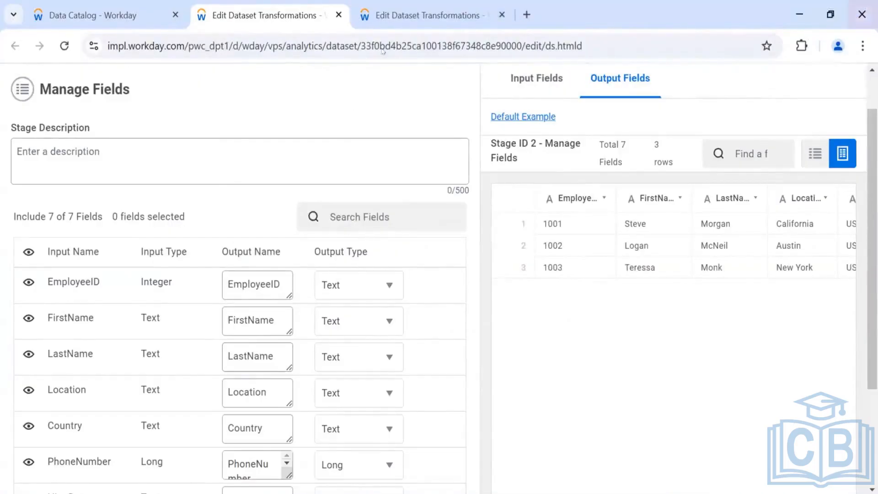
Step: Change the EmployeeID field's output type to Boolean and preview the resulting output values
{"action": "left_click", "coordinate": [370, 285]}
{"action": "scroll", "coordinate": [347, 293], "scroll_direction": "down", "scroll_amount": 2}
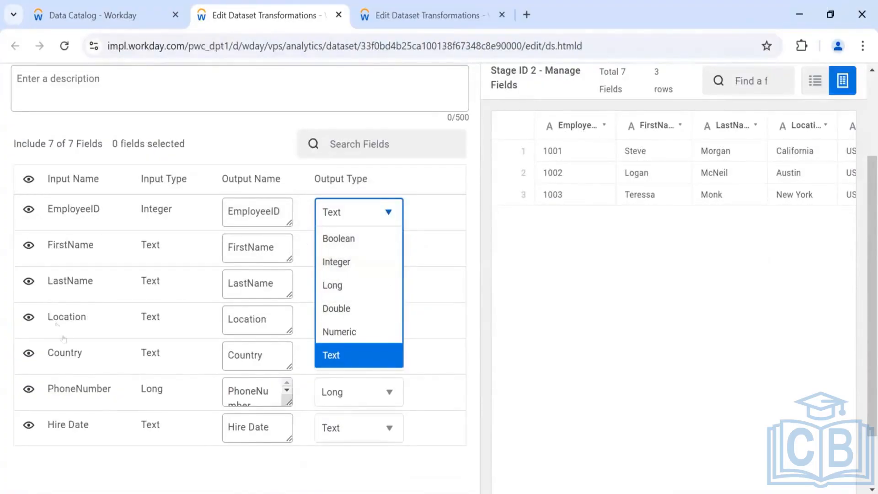
{"action": "left_click", "coordinate": [341, 247]}
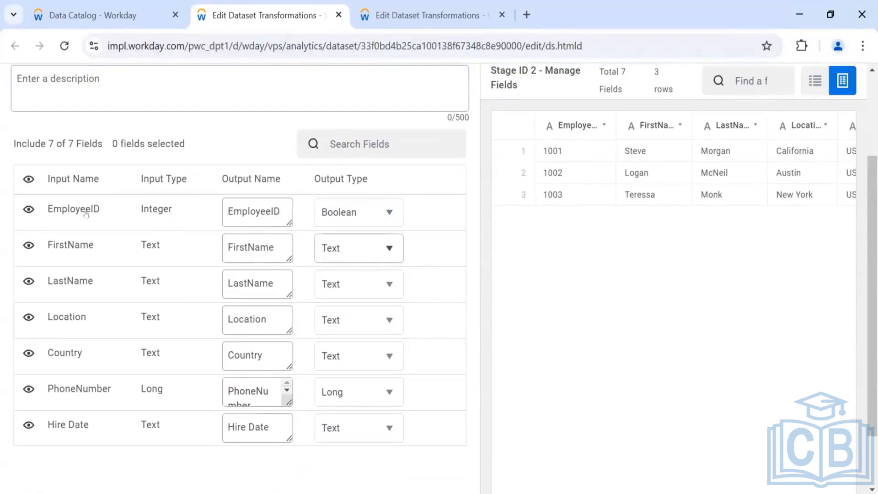
{"action": "scroll", "coordinate": [192, 433], "scroll_direction": "down", "scroll_amount": 2}
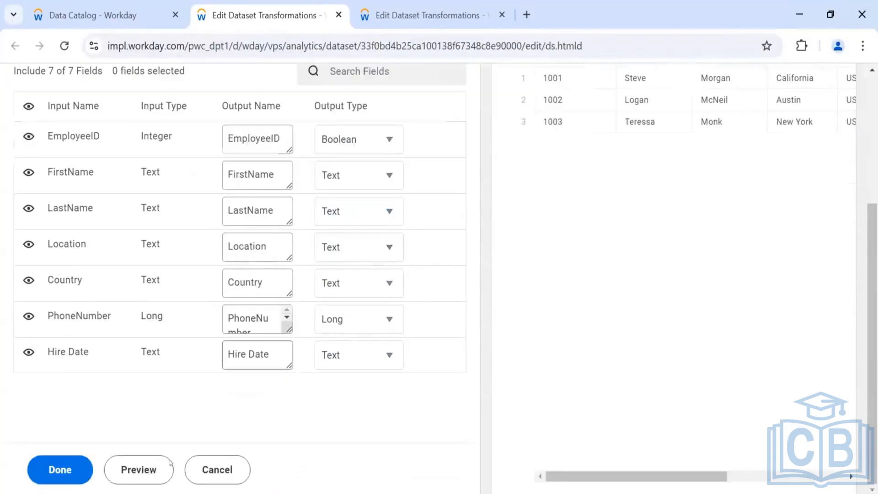
{"action": "left_click", "coordinate": [137, 469]}
{"action": "scroll", "coordinate": [409, 270], "scroll_direction": "up", "scroll_amount": 3}
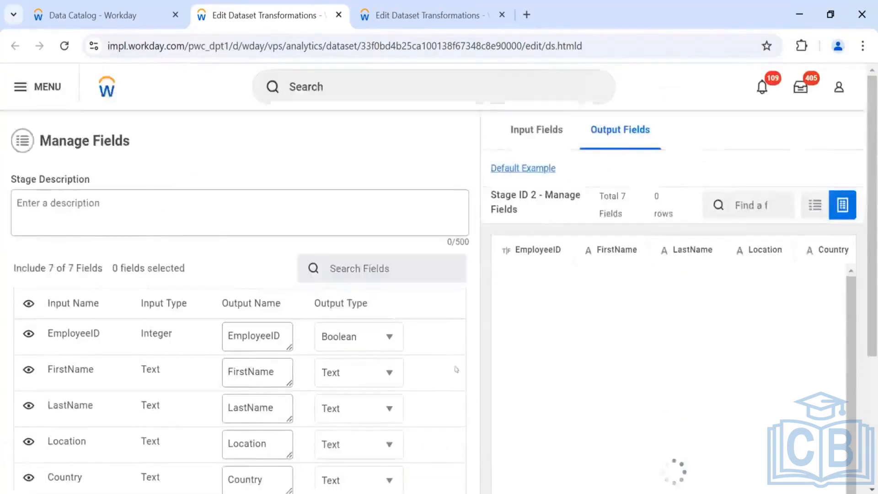
{"action": "scroll", "coordinate": [472, 140], "scroll_direction": "down", "scroll_amount": 2}
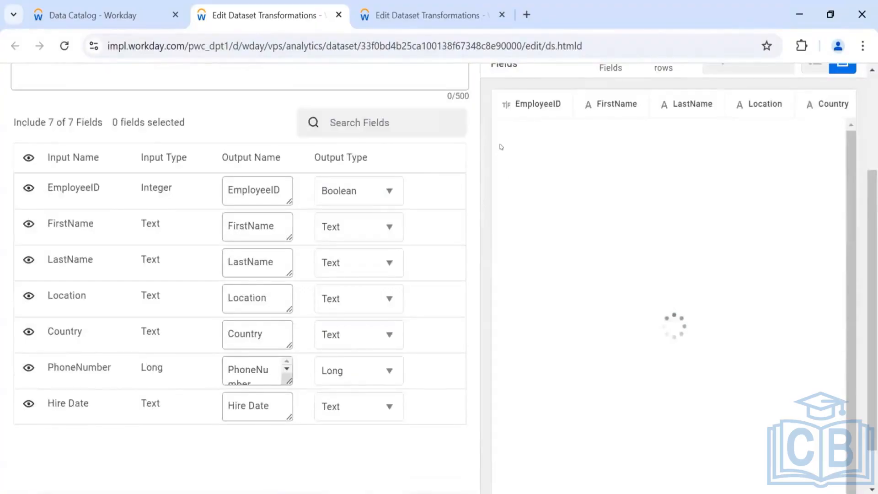
{"action": "left_click_drag", "start_coordinate": [475, 182], "coordinate": [416, 182]}
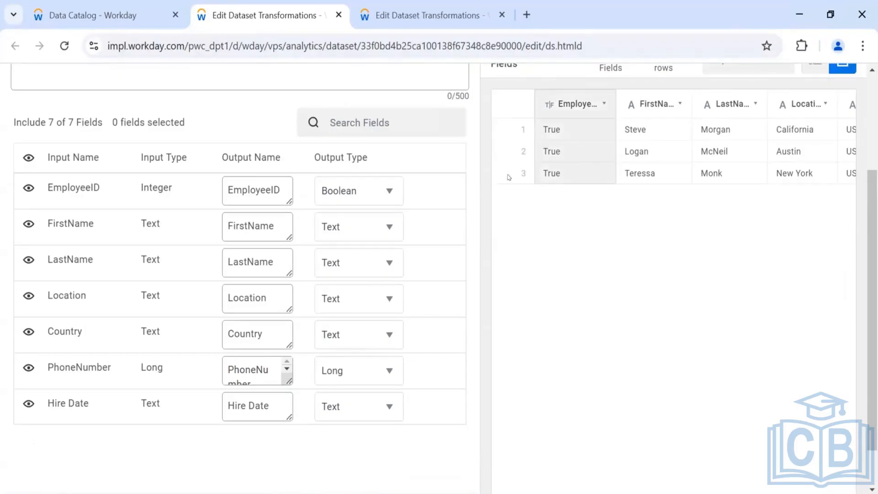
Step: Try Double and Long as the EmployeeID output type, settle on Double and preview the output fields
{"action": "left_click", "coordinate": [357, 192]}
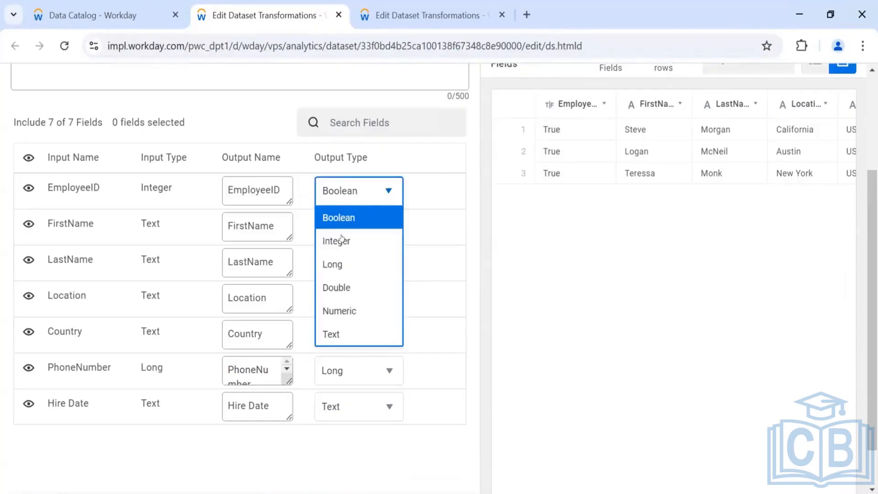
{"action": "left_click", "coordinate": [341, 287]}
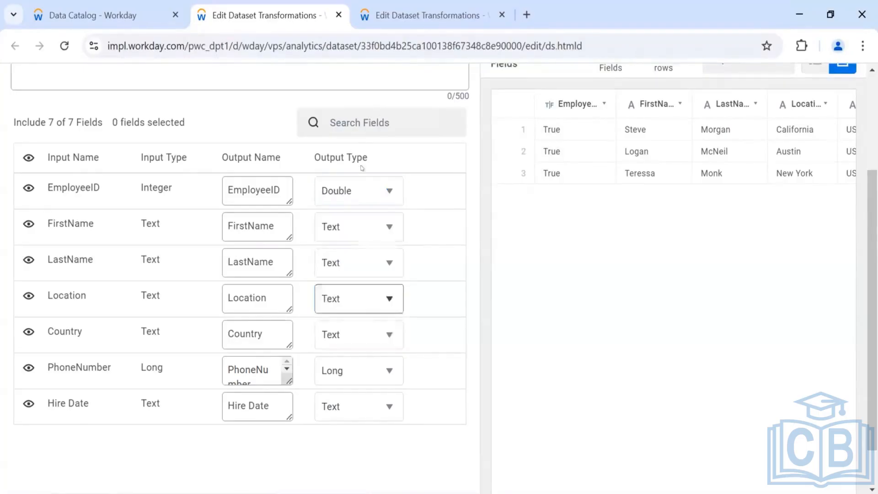
{"action": "left_click", "coordinate": [364, 192]}
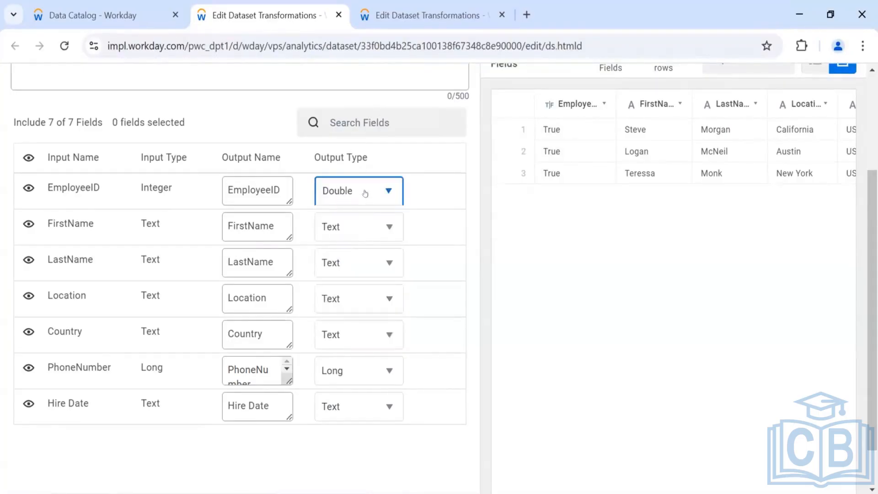
{"action": "left_click", "coordinate": [337, 264]}
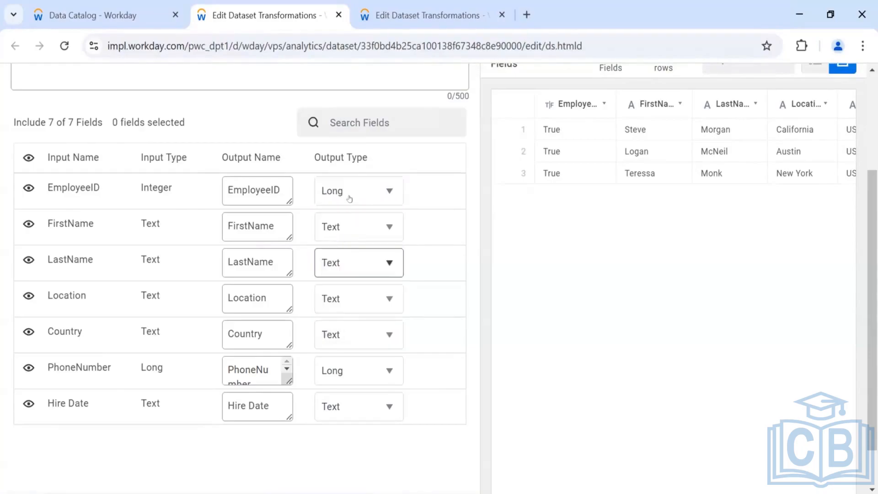
{"action": "left_click", "coordinate": [328, 191]}
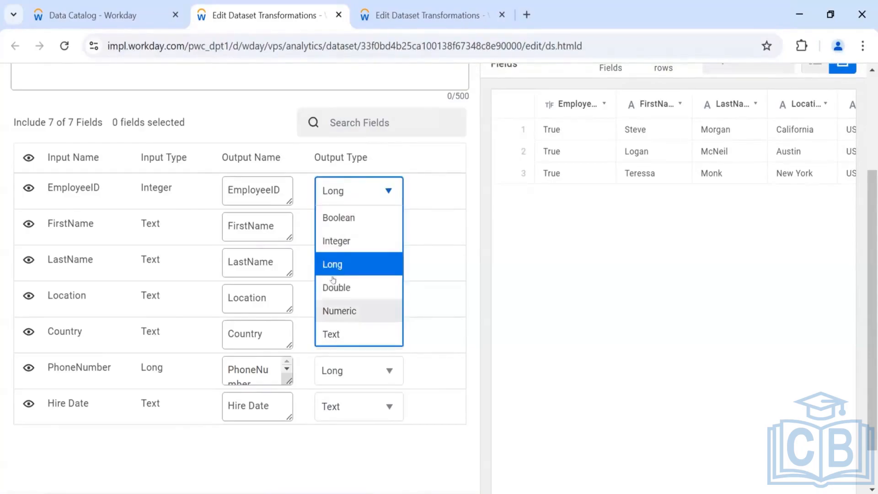
{"action": "key", "text": "Return"}
{"action": "scroll", "coordinate": [325, 232], "scroll_direction": "down", "scroll_amount": 1}
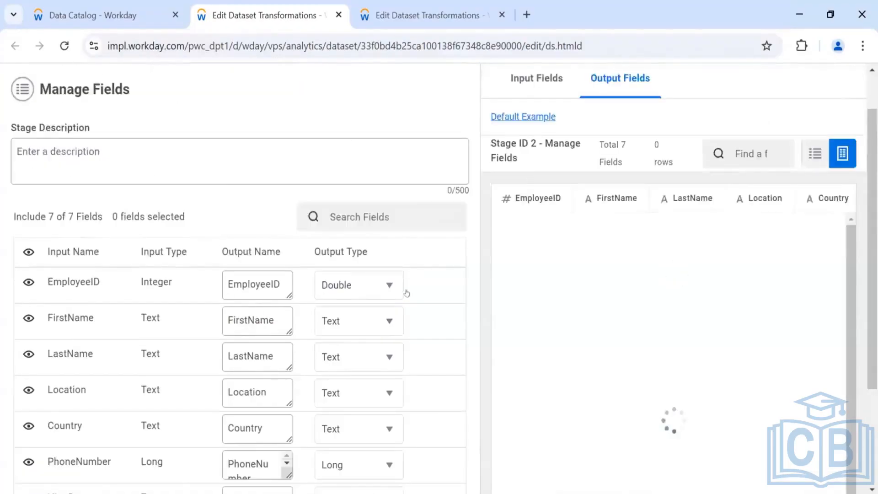
Step: Set the EmployeeID field's output type back to Text in the Manage Fields stage
{"action": "left_click", "coordinate": [378, 295]}
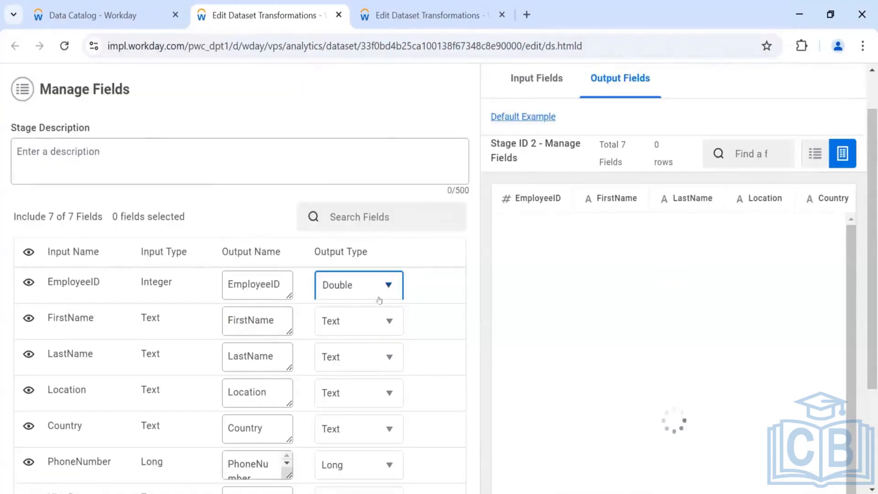
{"action": "scroll", "coordinate": [363, 238], "scroll_direction": "down", "scroll_amount": 1}
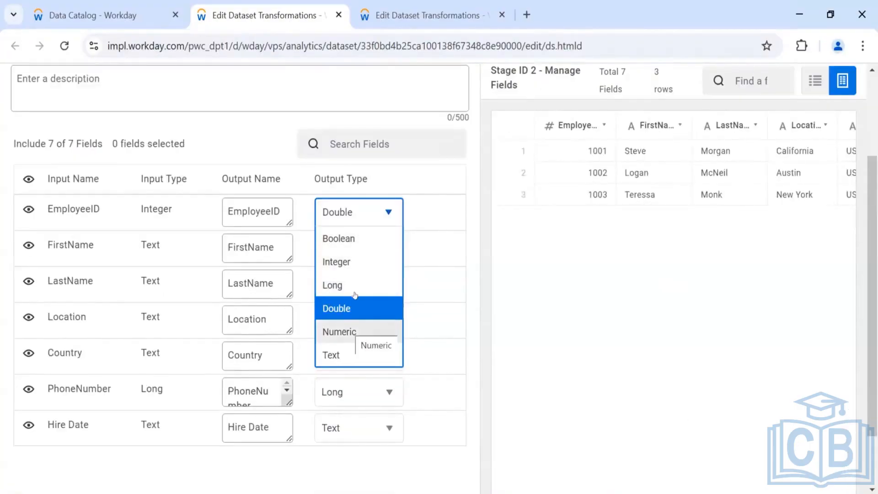
{"action": "left_click", "coordinate": [348, 356]}
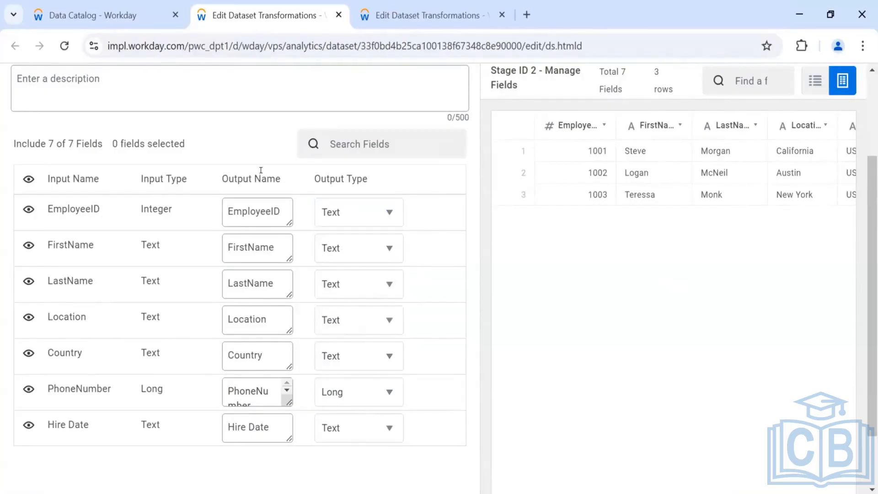
{"action": "scroll", "coordinate": [261, 172], "scroll_direction": "down", "scroll_amount": 2}
{"action": "scroll", "coordinate": [238, 167], "scroll_direction": "up", "scroll_amount": 2}
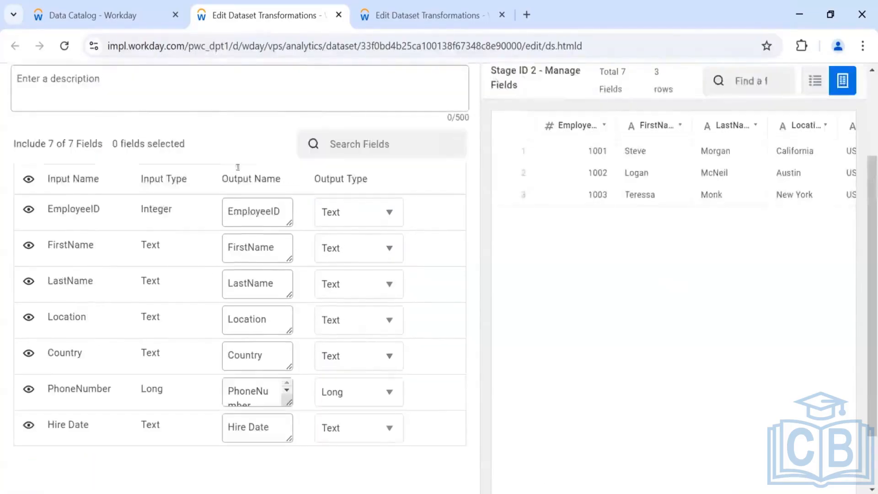
{"action": "left_click", "coordinate": [349, 145]}
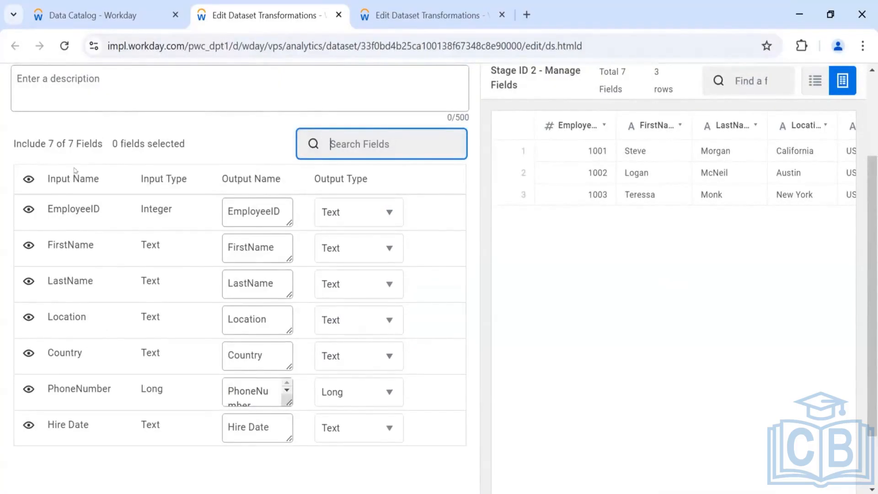
{"action": "scroll", "coordinate": [77, 285], "scroll_direction": "down", "scroll_amount": 2}
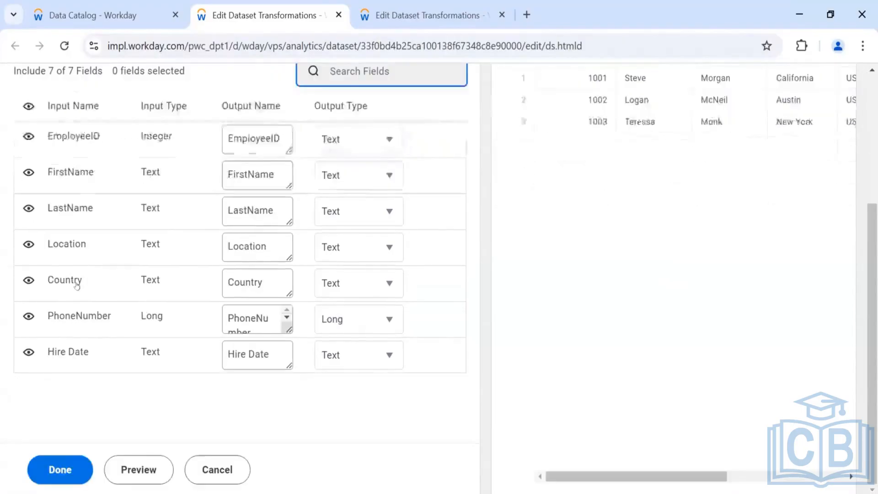
{"action": "scroll", "coordinate": [73, 279], "scroll_direction": "up", "scroll_amount": 5}
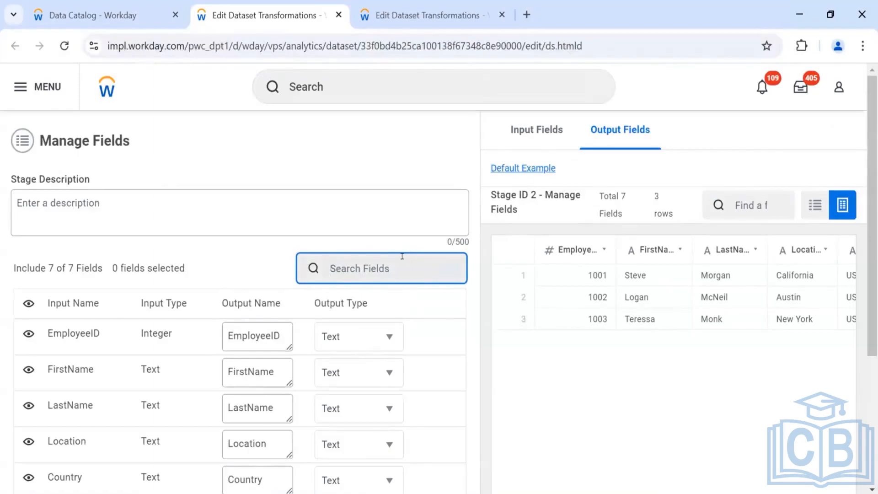
Step: Hide the PhoneNumber field from the Manage Fields stage output and preview the resulting output fields
{"action": "scroll", "coordinate": [328, 270], "scroll_direction": "down", "scroll_amount": 2}
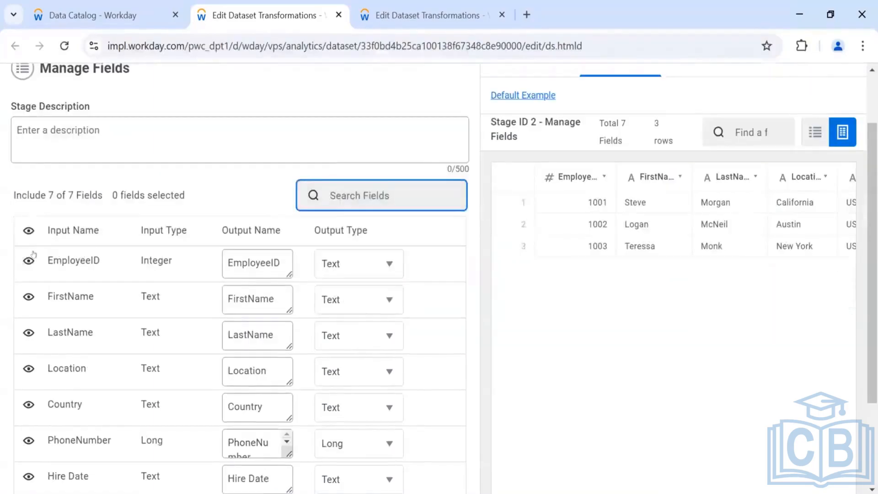
{"action": "left_click", "coordinate": [26, 269]}
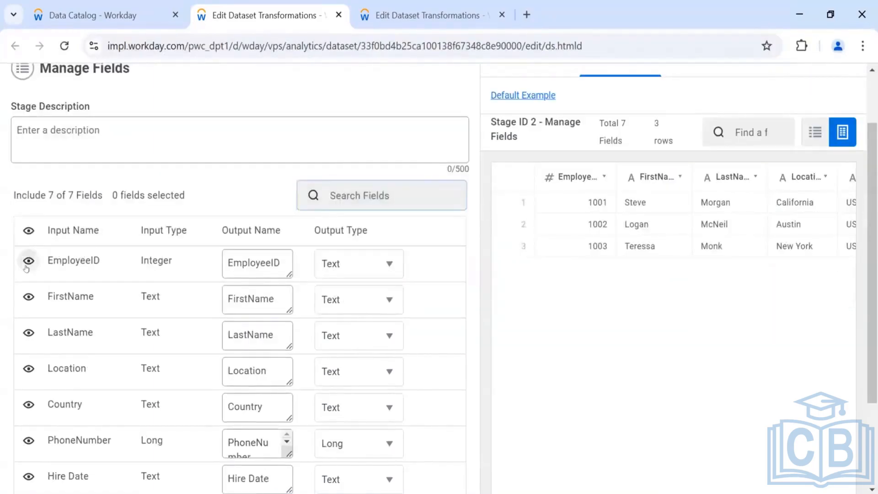
{"action": "left_click", "coordinate": [27, 268]}
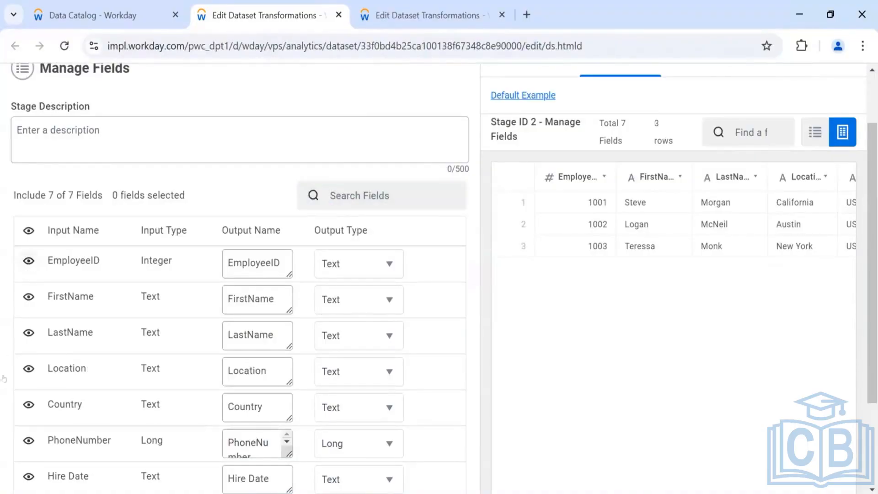
{"action": "scroll", "coordinate": [25, 408], "scroll_direction": "down", "scroll_amount": 3}
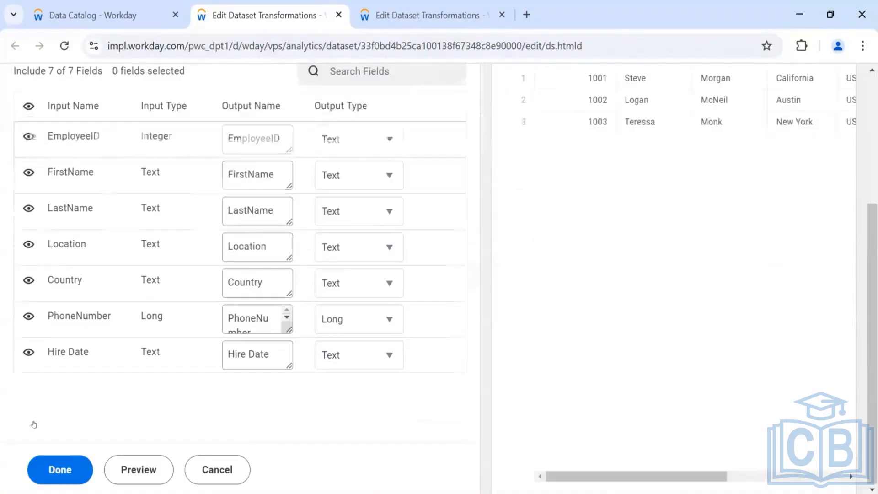
{"action": "left_click", "coordinate": [28, 316]}
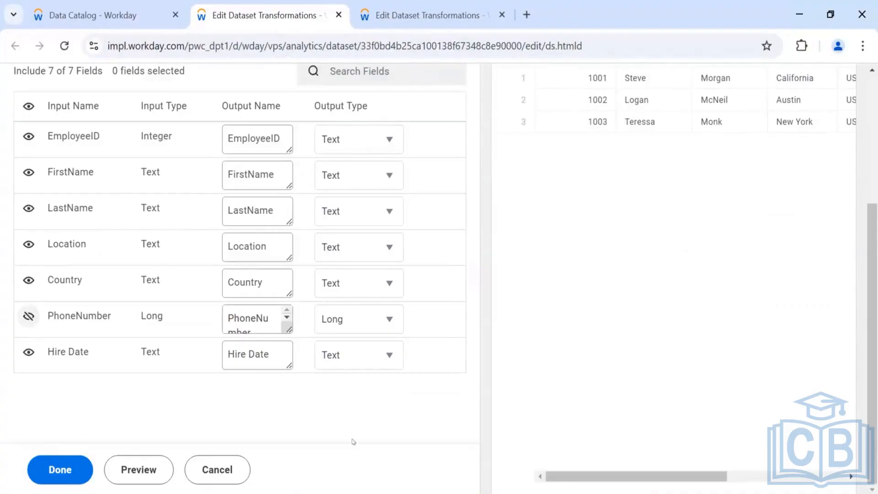
{"action": "left_click", "coordinate": [159, 467]}
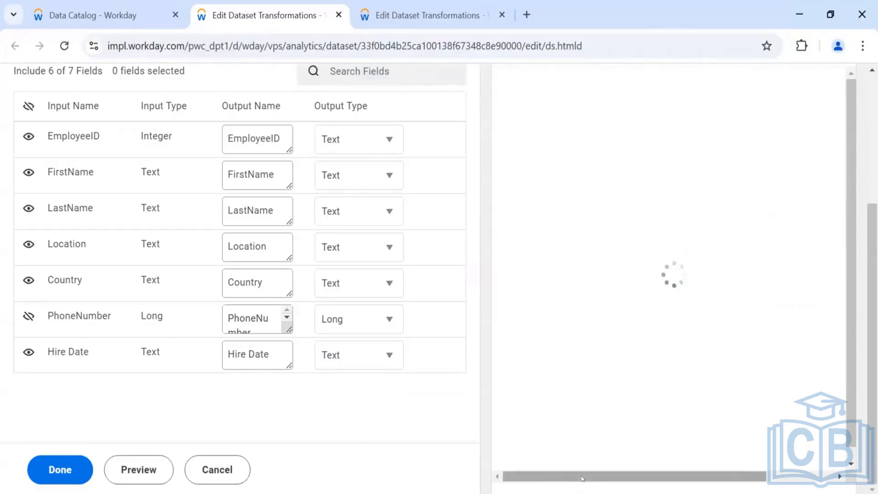
{"action": "left_click_drag", "start_coordinate": [583, 478], "coordinate": [718, 387]}
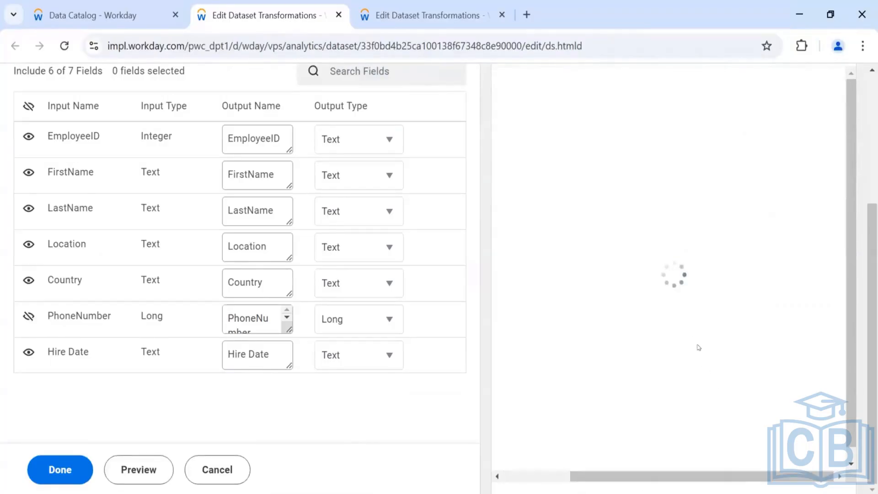
{"action": "scroll", "coordinate": [699, 348], "scroll_direction": "up", "scroll_amount": 4}
{"action": "key", "text": "ctrl+minus"}
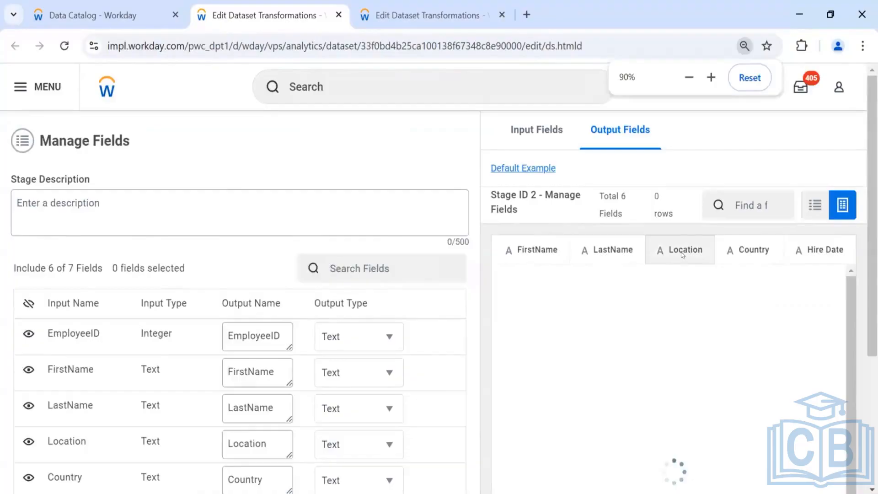
{"action": "key", "text": "ctrl+minus"}
Step: Include the PhoneNumber field in the output again and complete the Manage Fields stage
{"action": "scroll", "coordinate": [768, 161], "scroll_direction": "down", "scroll_amount": 2}
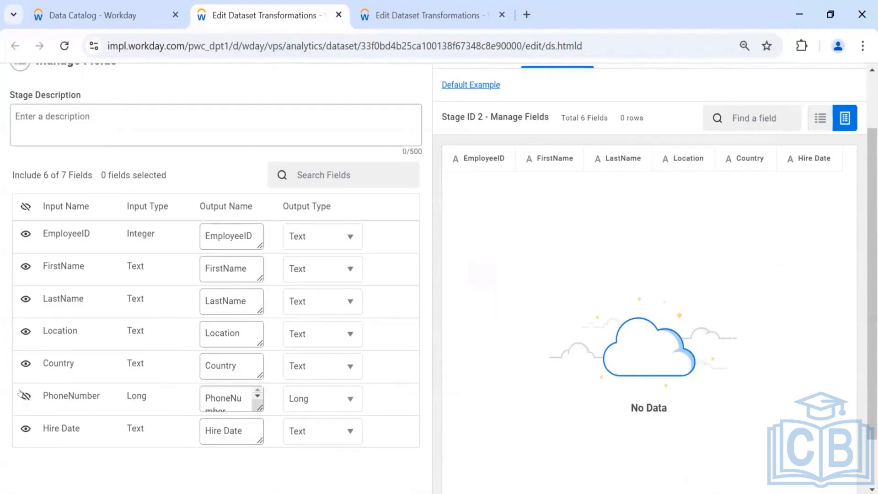
{"action": "scroll", "coordinate": [407, 386], "scroll_direction": "down", "scroll_amount": 1}
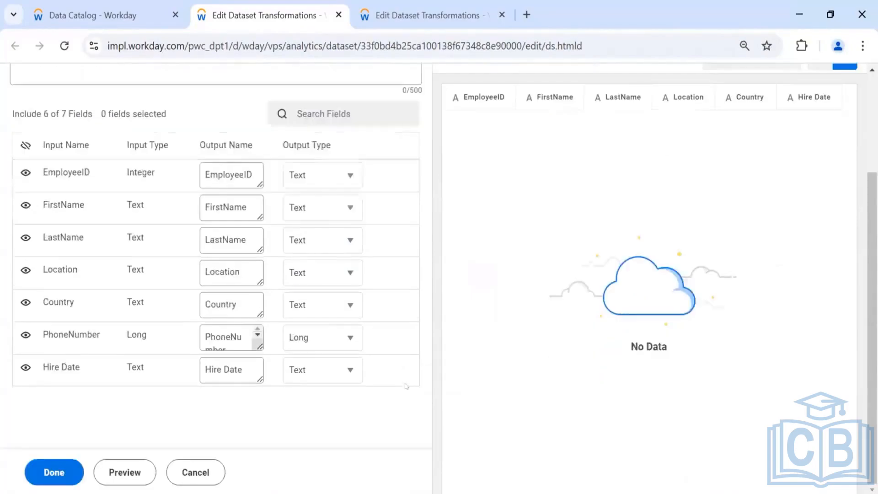
{"action": "scroll", "coordinate": [390, 347], "scroll_direction": "up", "scroll_amount": 1}
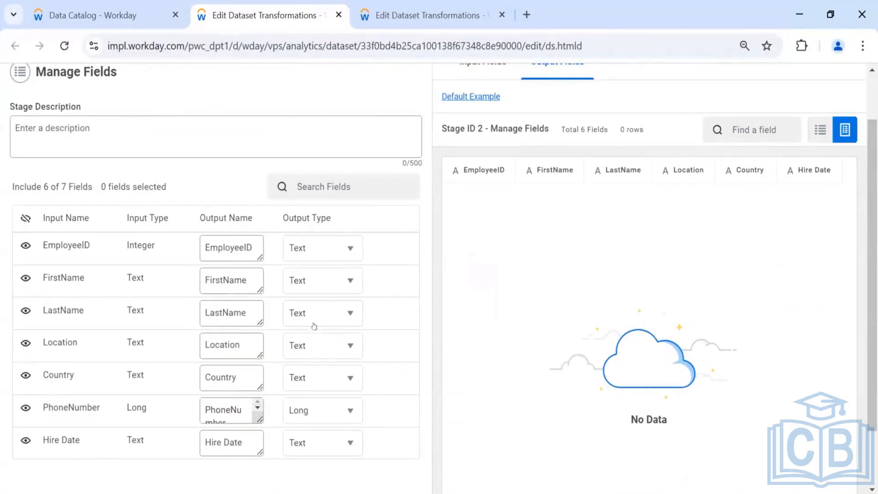
{"action": "scroll", "coordinate": [314, 327], "scroll_direction": "down", "scroll_amount": 1}
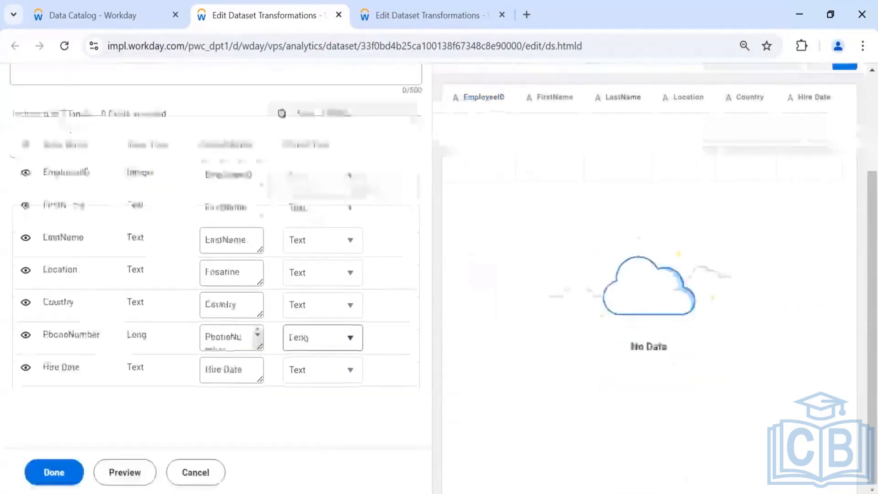
{"action": "left_click", "coordinate": [49, 471]}
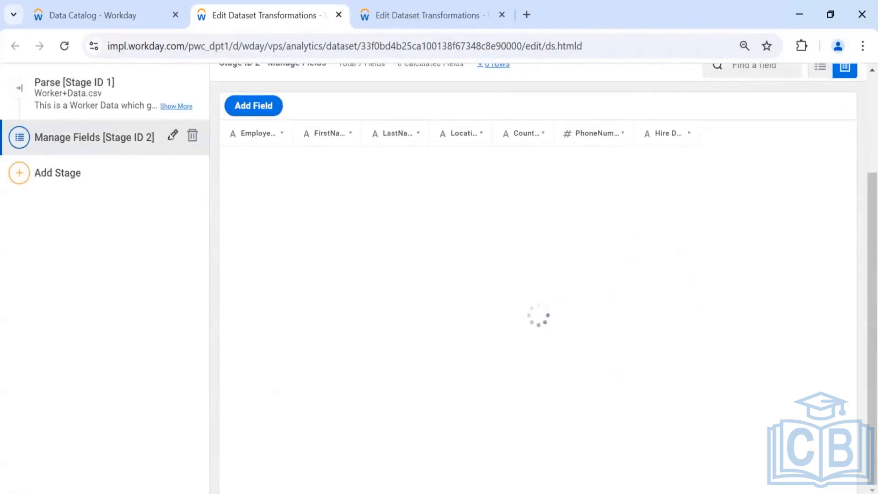
Step: Reopen the Manage Fields stage for editing and try selecting and clearing the FirstName, LastName and Hire Date rows
{"action": "left_click", "coordinate": [173, 136]}
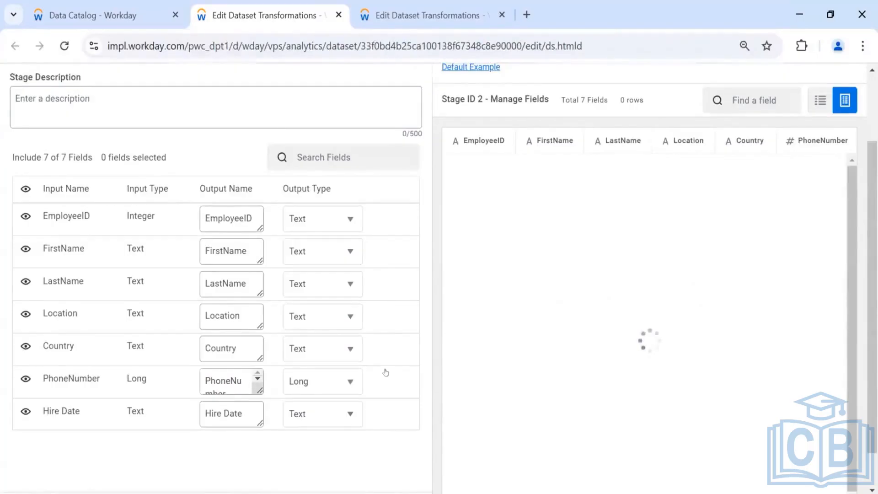
{"action": "scroll", "coordinate": [384, 370], "scroll_direction": "down", "scroll_amount": 1}
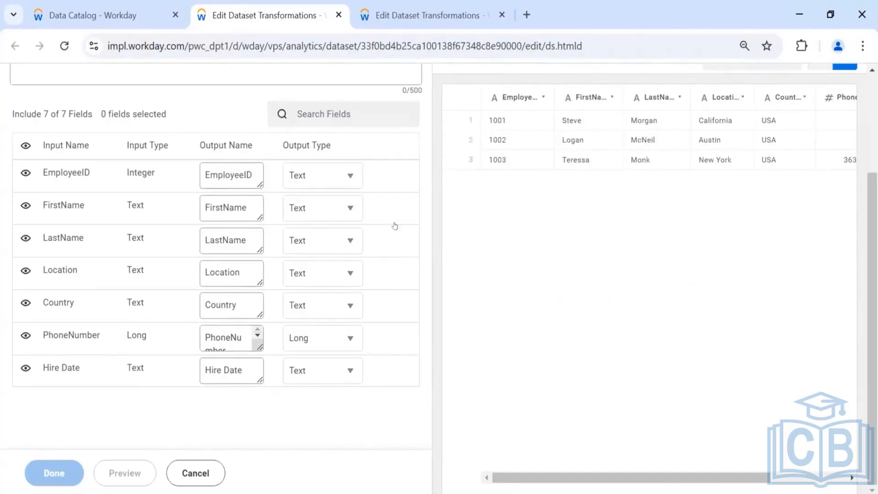
{"action": "left_click", "coordinate": [380, 241]}
{"action": "left_click", "coordinate": [379, 206], "text": "ctrl"}
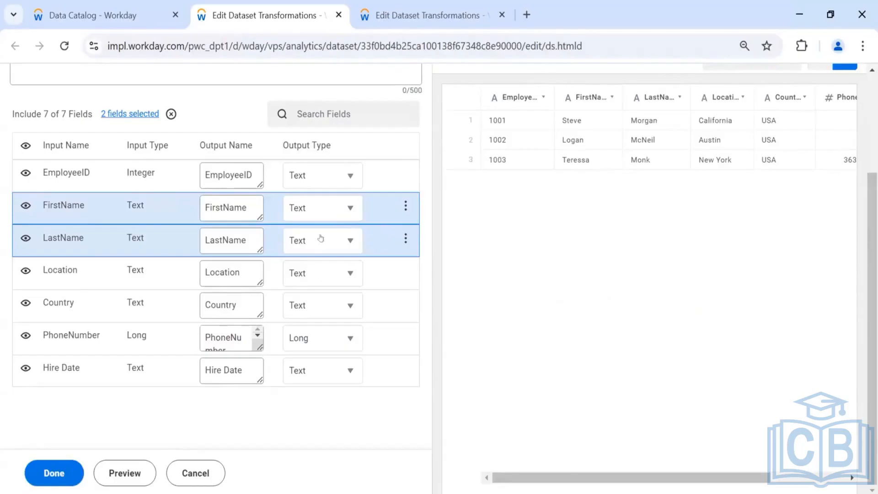
{"action": "left_click", "coordinate": [392, 245]}
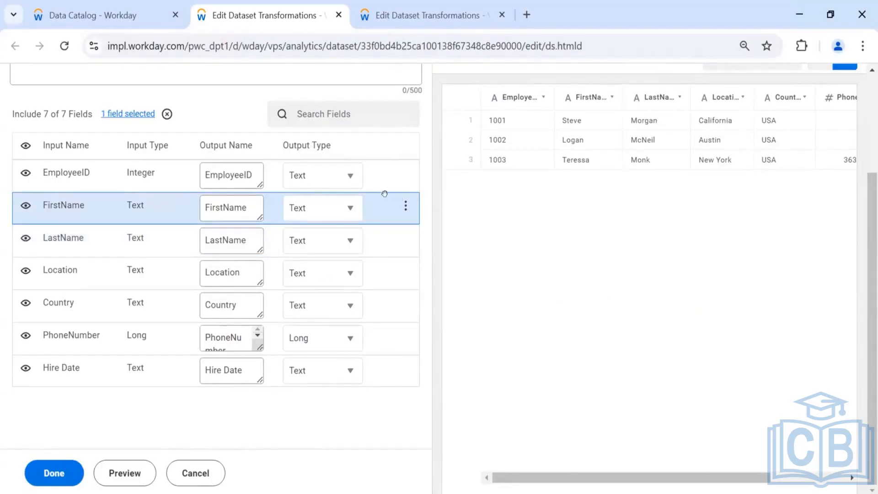
{"action": "left_click", "coordinate": [393, 216]}
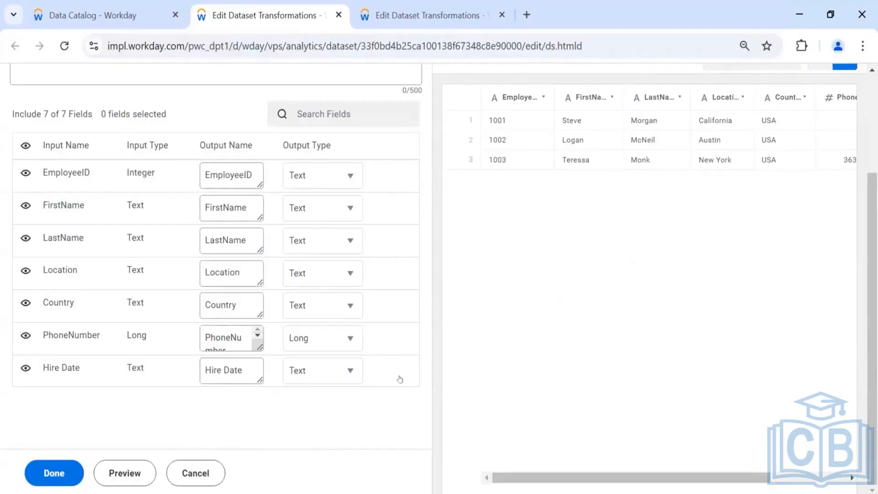
{"action": "left_click", "coordinate": [400, 379]}
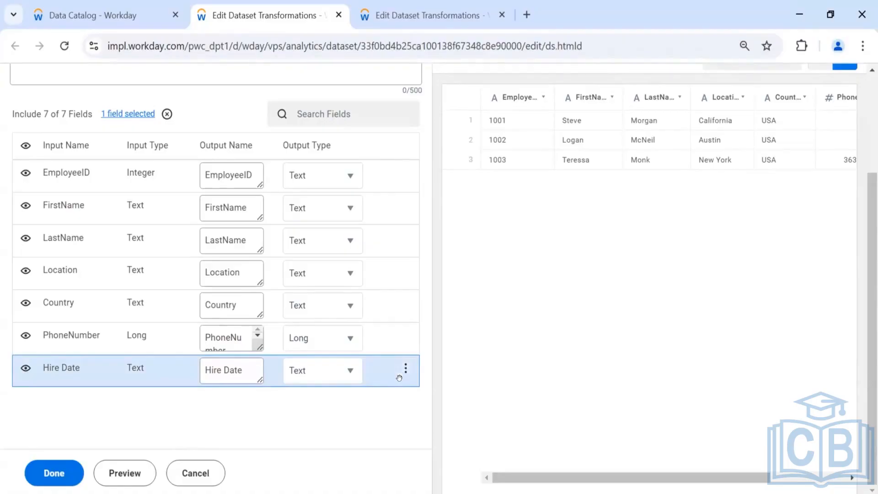
{"action": "left_click", "coordinate": [364, 374]}
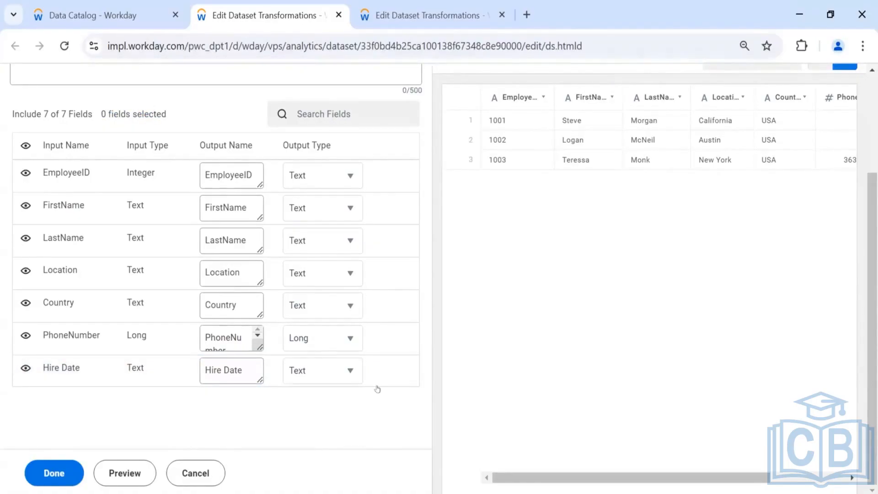
Step: Move only the Hire Date row to come after the Location field and complete the stage
{"action": "left_click", "coordinate": [400, 371]}
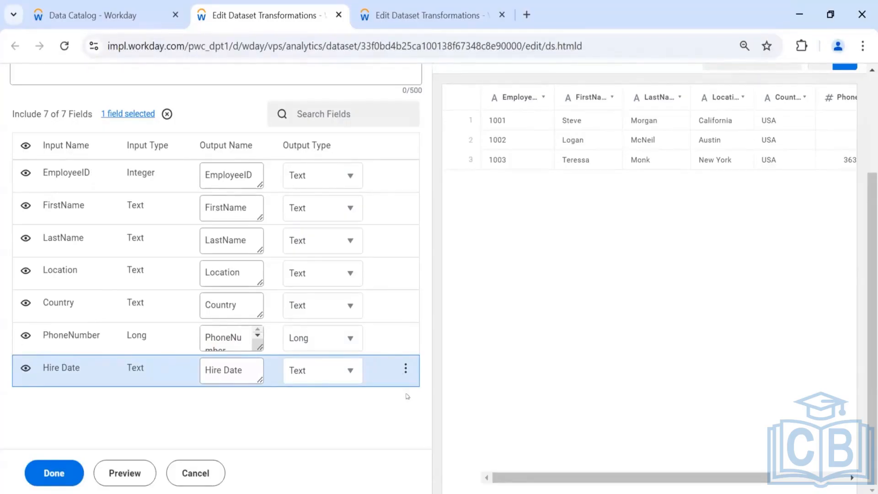
{"action": "left_click", "coordinate": [401, 339]}
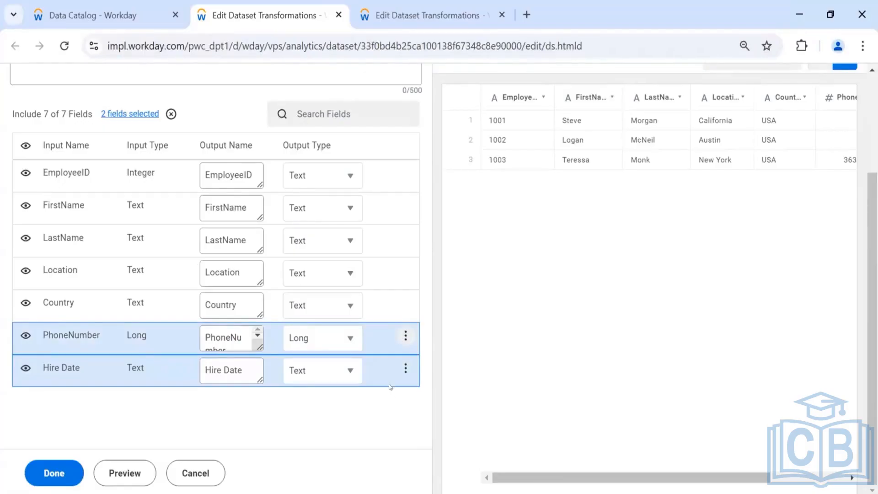
{"action": "left_click", "coordinate": [405, 336]}
{"action": "left_click", "coordinate": [386, 339]}
{"action": "left_click", "coordinate": [395, 344]}
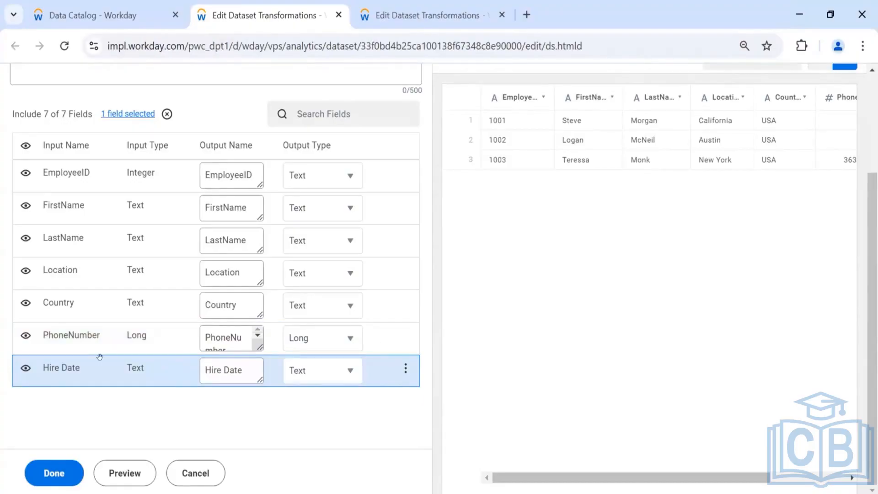
{"action": "left_click", "coordinate": [404, 366]}
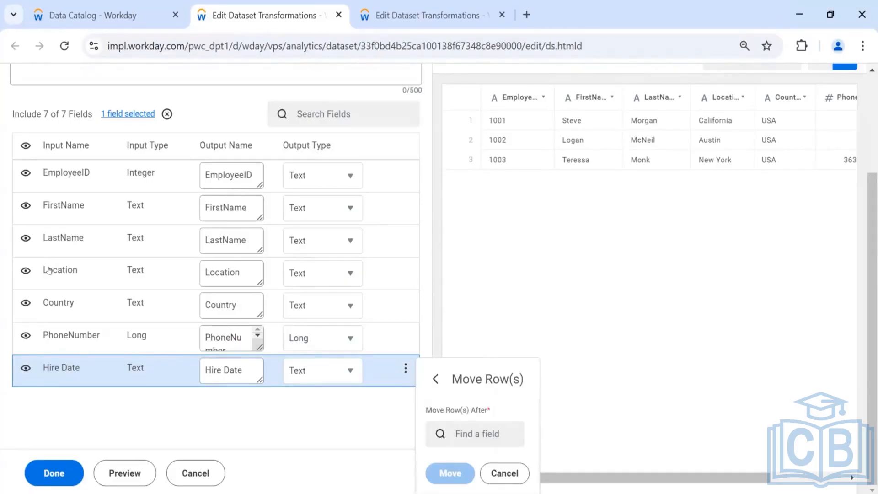
{"action": "left_click", "coordinate": [490, 425]}
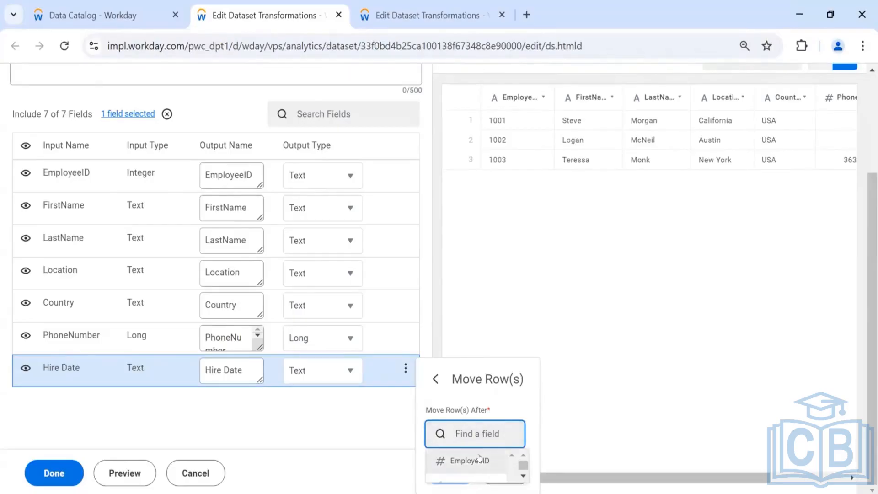
{"action": "type", "text": "lo"}
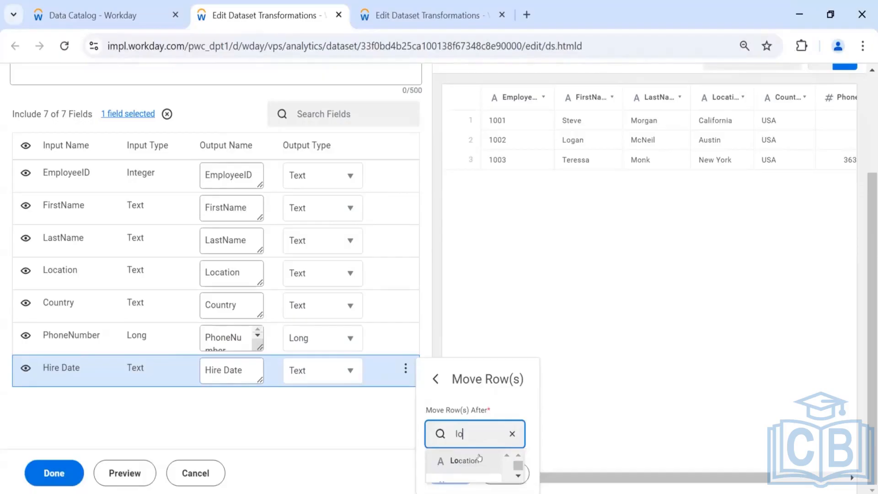
{"action": "type", "text": "c"}
{"action": "left_click", "coordinate": [475, 460]}
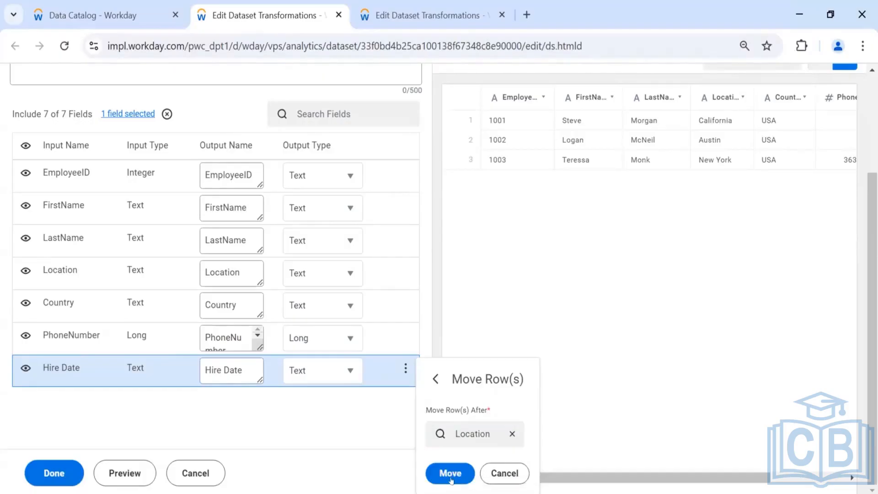
{"action": "left_click", "coordinate": [450, 474]}
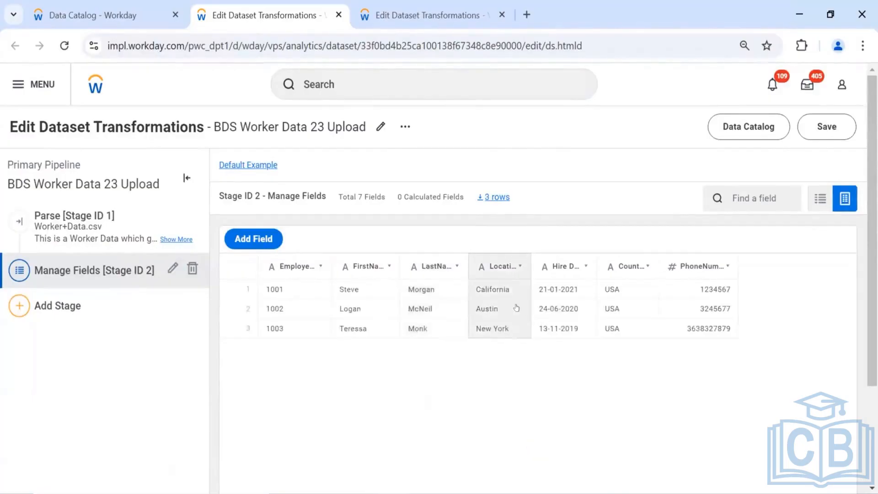
Step: Reopen the Manage Fields stage and review the output types available for the EmployeeID field
{"action": "left_click", "coordinate": [172, 269]}
{"action": "scroll", "coordinate": [71, 247], "scroll_direction": "down", "scroll_amount": 3}
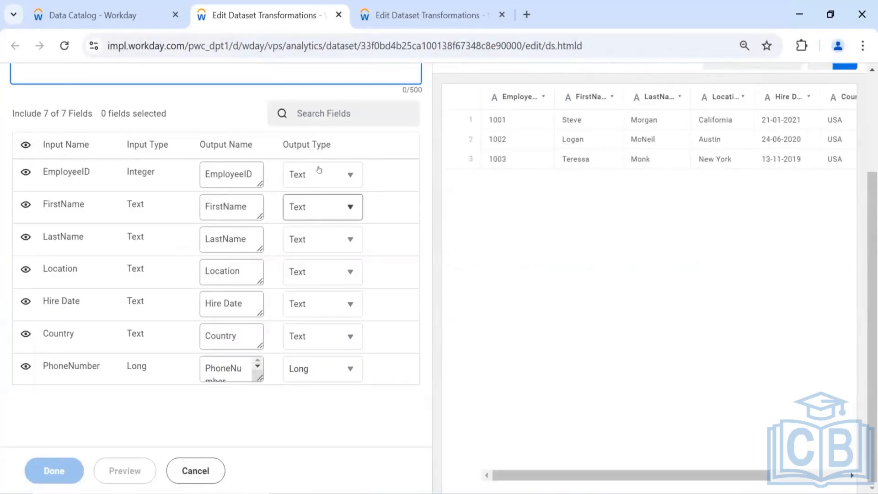
{"action": "left_click", "coordinate": [311, 183]}
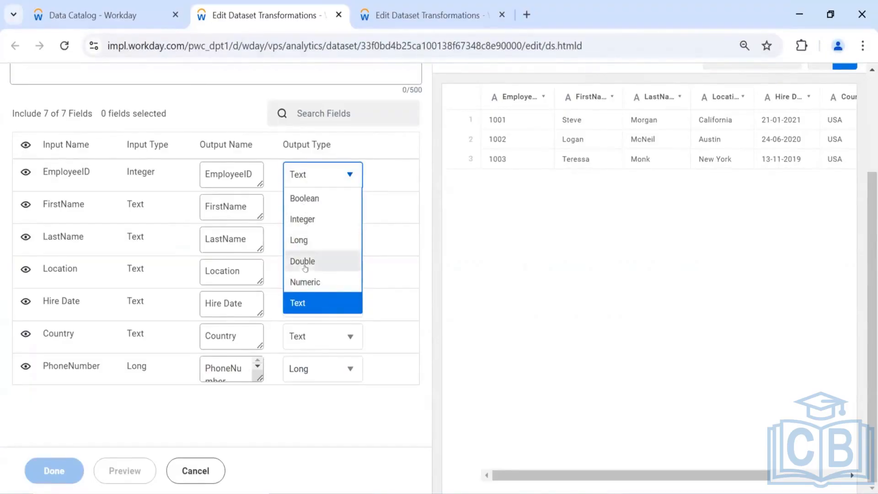
{"action": "left_click", "coordinate": [307, 404]}
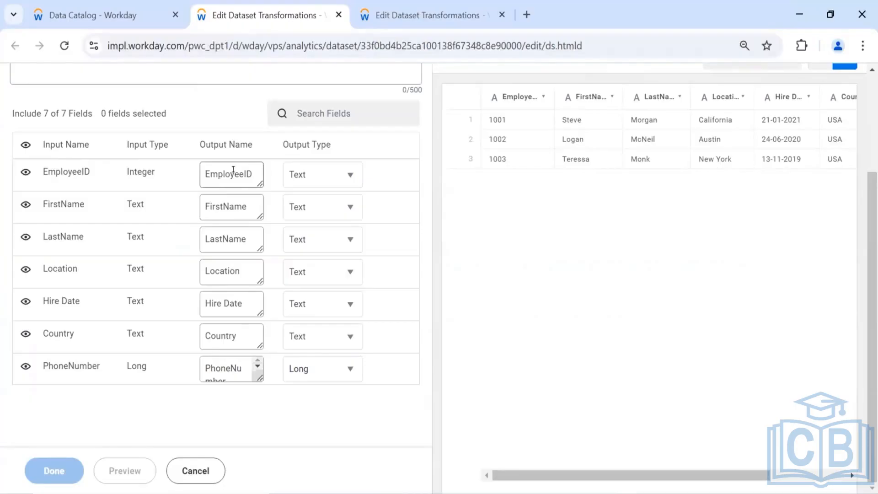
{"action": "left_click_drag", "start_coordinate": [253, 175], "coordinate": [175, 177]}
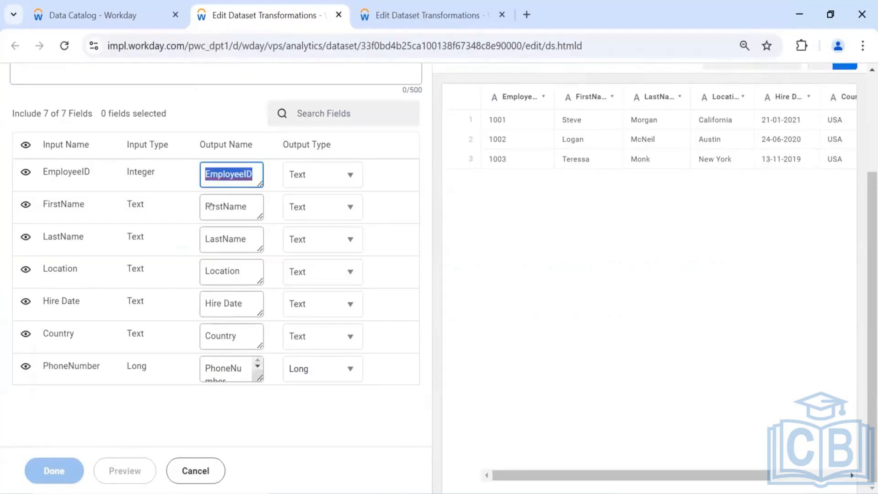
{"action": "left_click_drag", "start_coordinate": [247, 207], "coordinate": [181, 206]}
{"action": "left_click", "coordinate": [158, 208]}
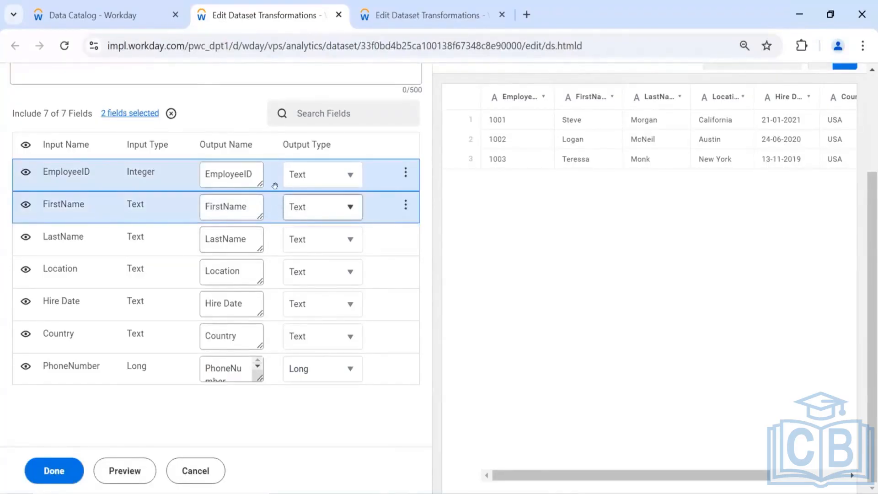
{"action": "left_click", "coordinate": [400, 184]}
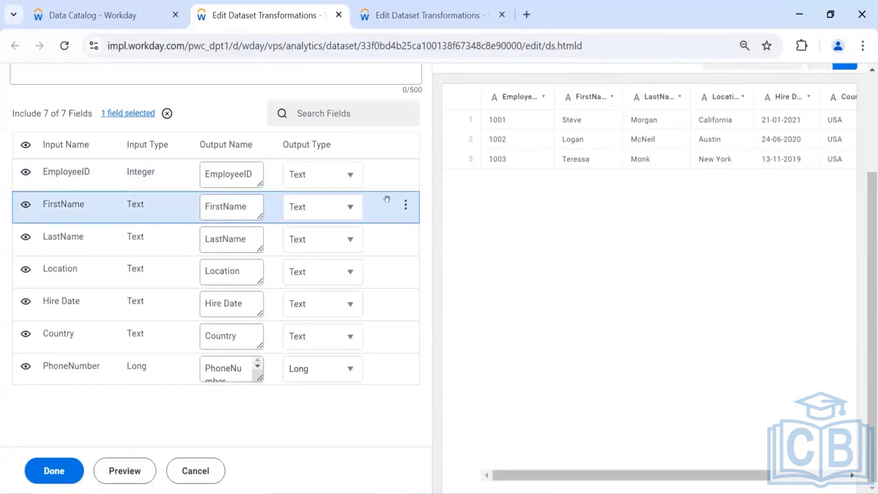
{"action": "left_click", "coordinate": [391, 207]}
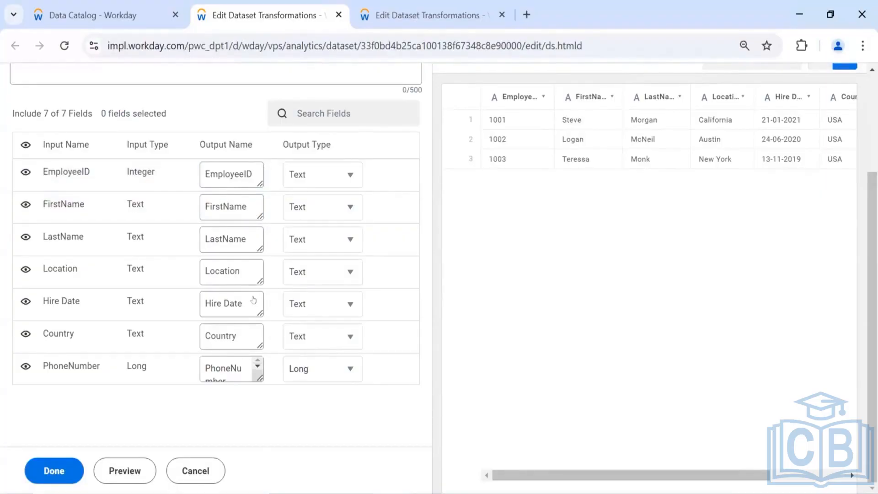
Step: Try to give the FirstName field the duplicate output name EmployeeID and preview the result
{"action": "left_click_drag", "start_coordinate": [258, 170], "coordinate": [180, 159]}
{"action": "key", "text": "ctrl+c"}
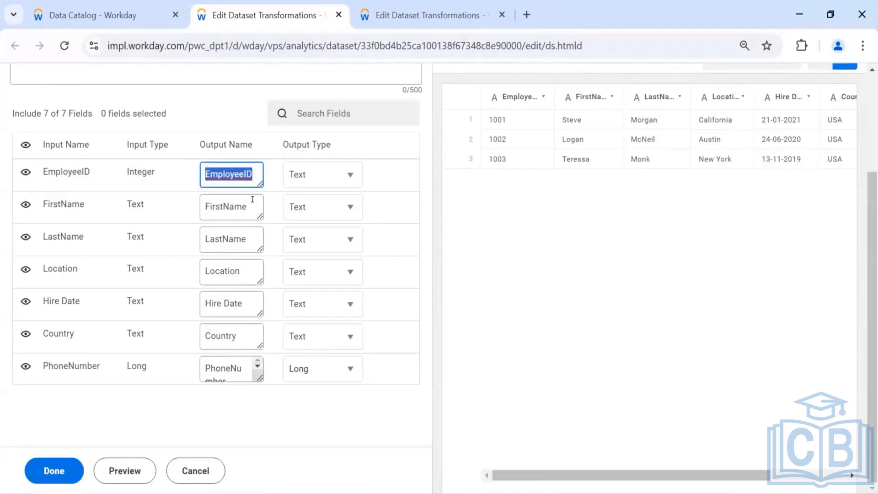
{"action": "left_click", "coordinate": [190, 202]}
{"action": "left_click", "coordinate": [247, 206]}
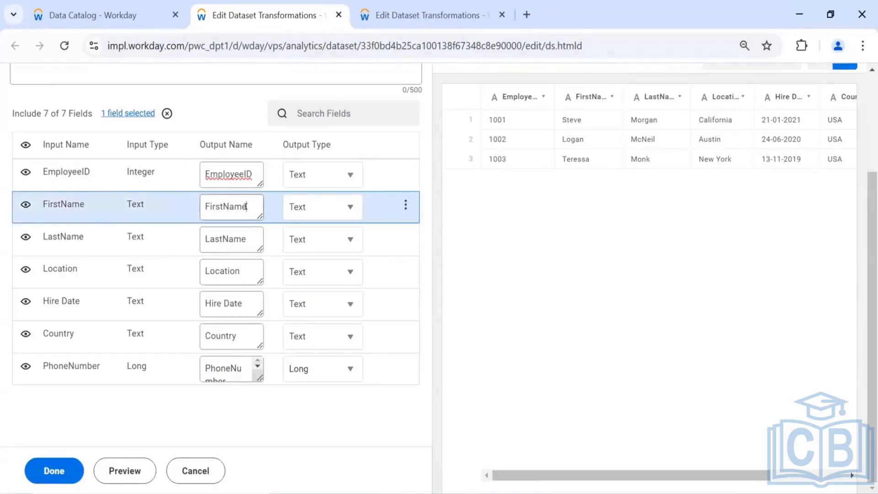
{"action": "double_click", "coordinate": [247, 206]}
{"action": "key", "text": "ctrl+v"}
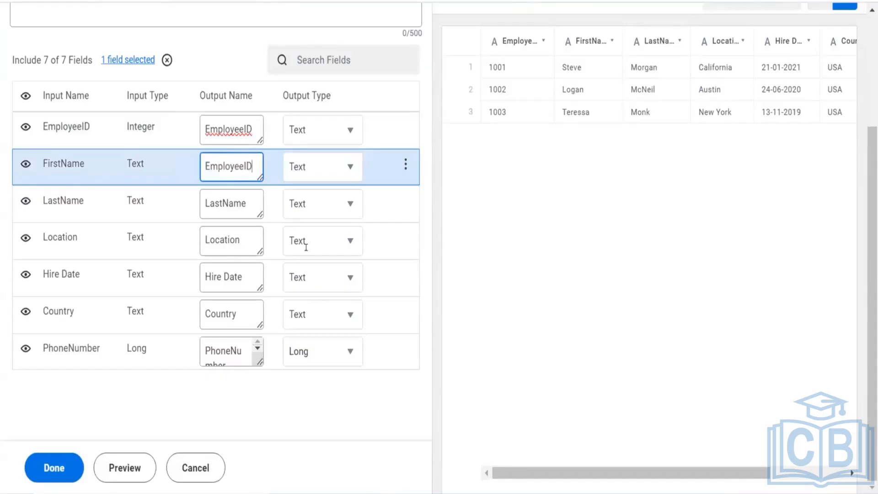
{"action": "left_click", "coordinate": [349, 406]}
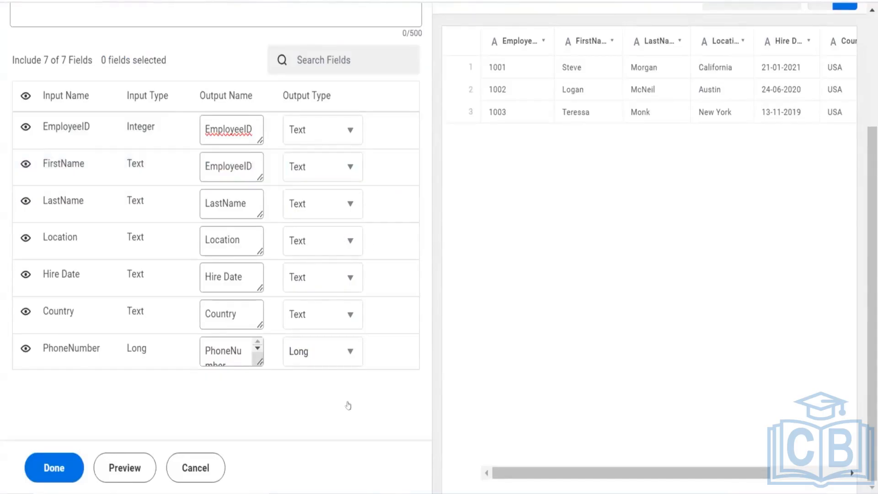
{"action": "left_click", "coordinate": [124, 468]}
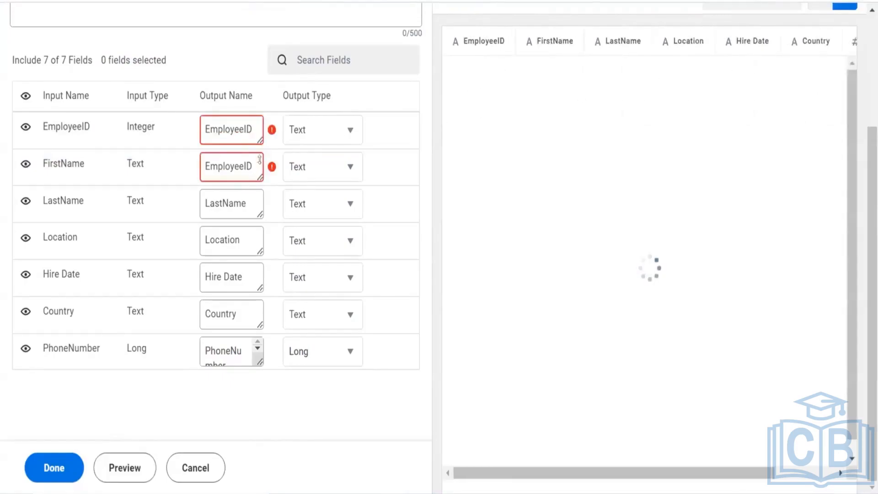
Step: Set the FirstName field's output name back to FirstName and complete the Manage Fields stage
{"action": "left_click", "coordinate": [248, 157]}
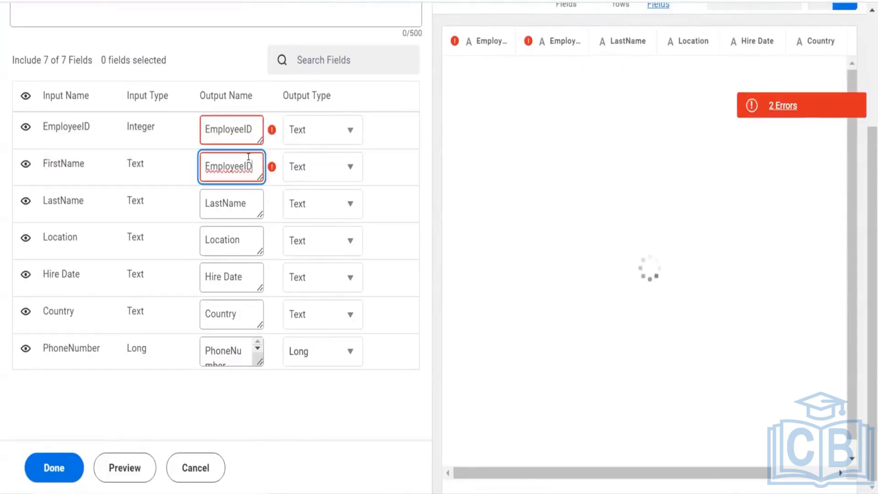
{"action": "left_click_drag", "start_coordinate": [249, 157], "coordinate": [188, 182]}
{"action": "left_click", "coordinate": [247, 190]}
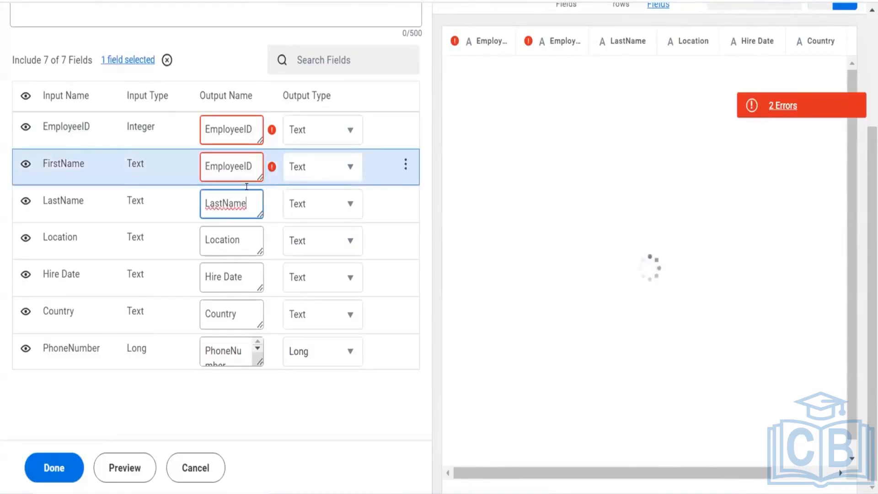
{"action": "key", "text": "ctrl+a"}
{"action": "key", "text": "ctrl+c"}
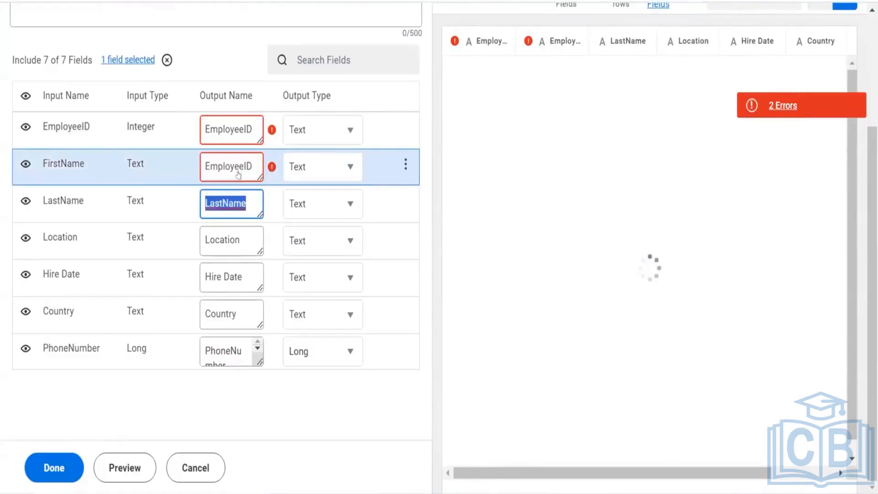
{"action": "left_click", "coordinate": [248, 157]}
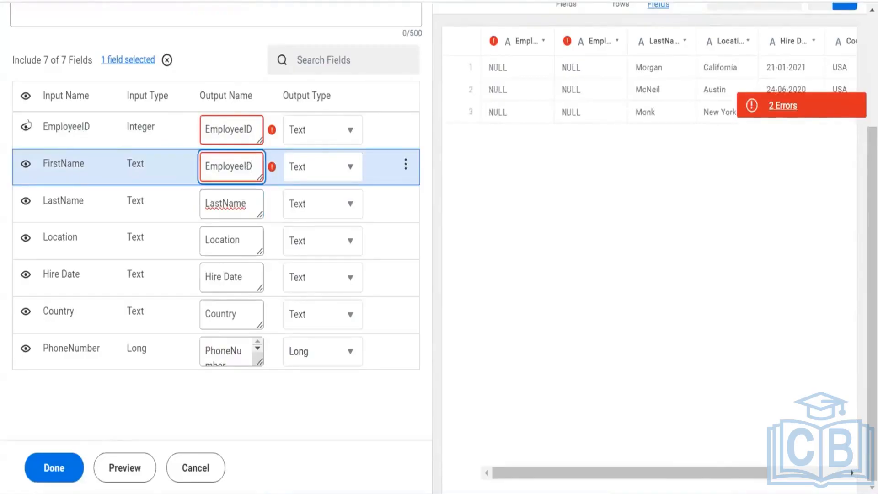
{"action": "key", "text": "ctrl+a"}
{"action": "key", "text": "ctrl+v"}
{"action": "key", "text": "Left"}
{"action": "key", "text": "Left"}
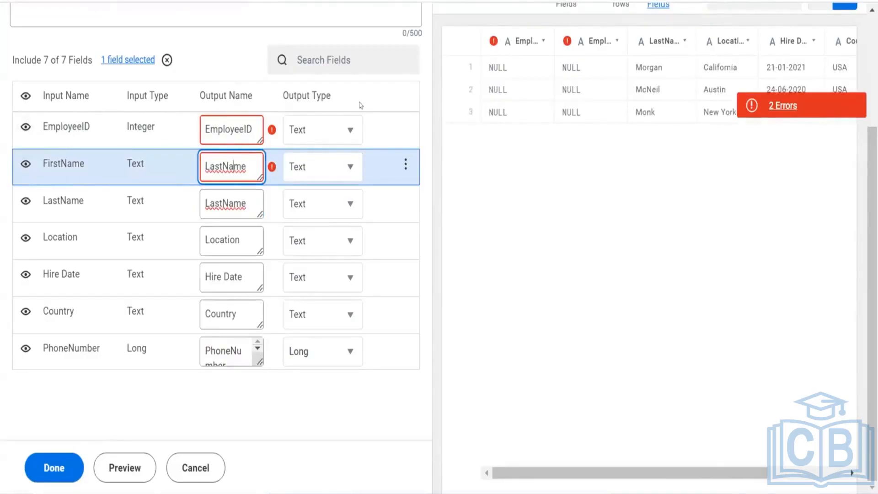
{"action": "key", "text": "shift+Home"}
{"action": "type", "text": "First"}
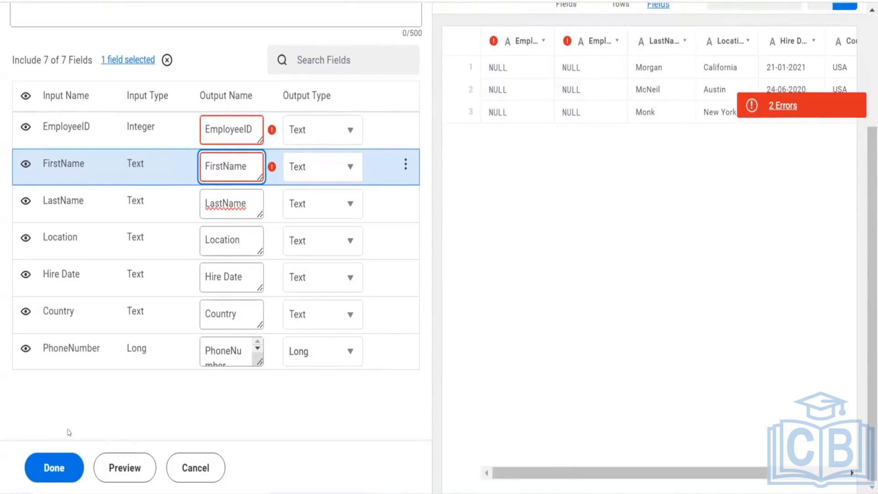
{"action": "left_click", "coordinate": [59, 463]}
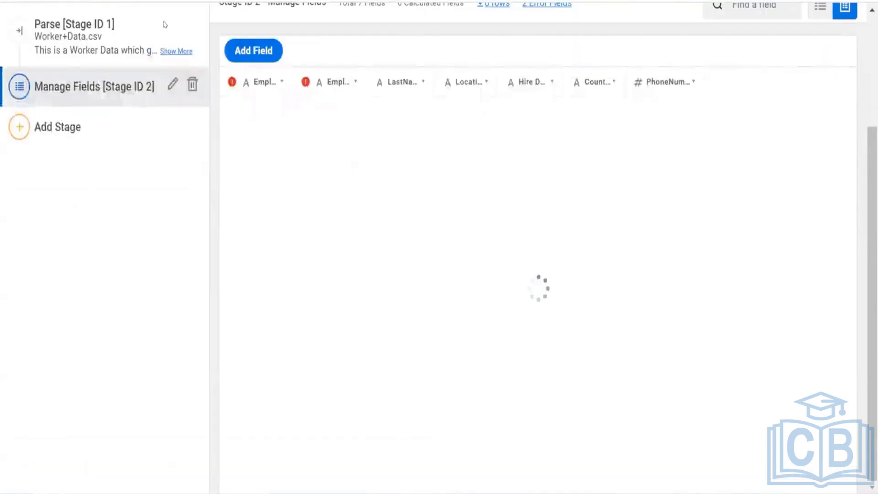
Step: Add a Filter stage after the Manage Fields stage and start a new filter in it
{"action": "scroll", "coordinate": [110, 187], "scroll_direction": "up", "scroll_amount": 3}
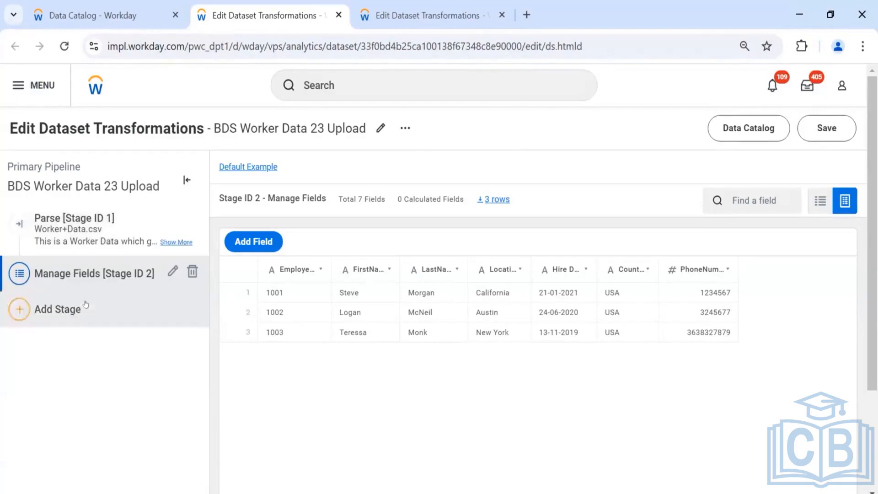
{"action": "left_click", "coordinate": [86, 305]}
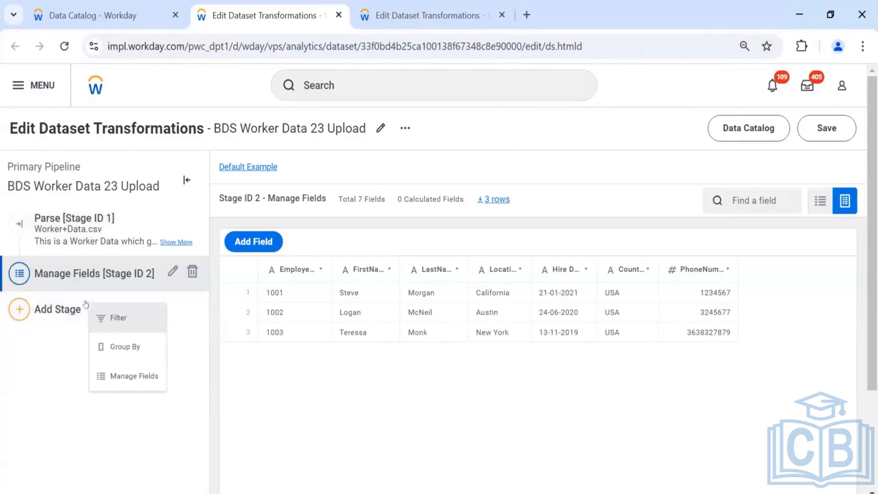
{"action": "left_click", "coordinate": [108, 320]}
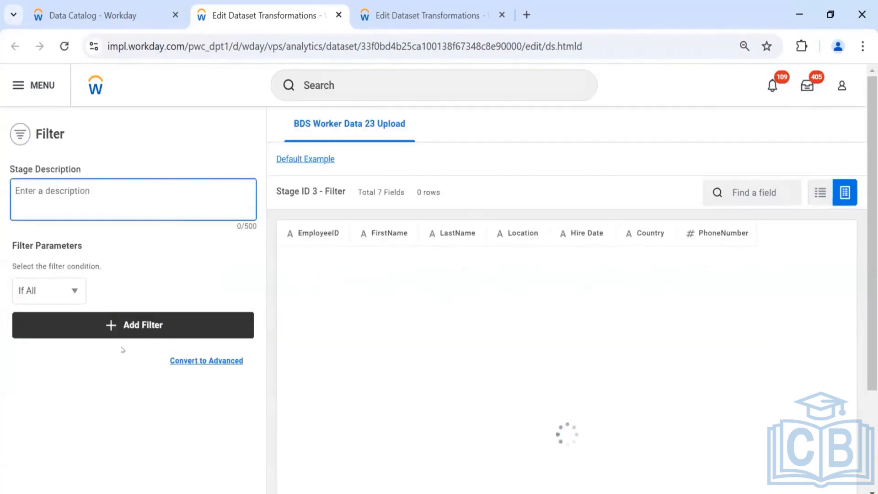
{"action": "scroll", "coordinate": [122, 349], "scroll_direction": "down", "scroll_amount": 3}
{"action": "left_click", "coordinate": [87, 330]}
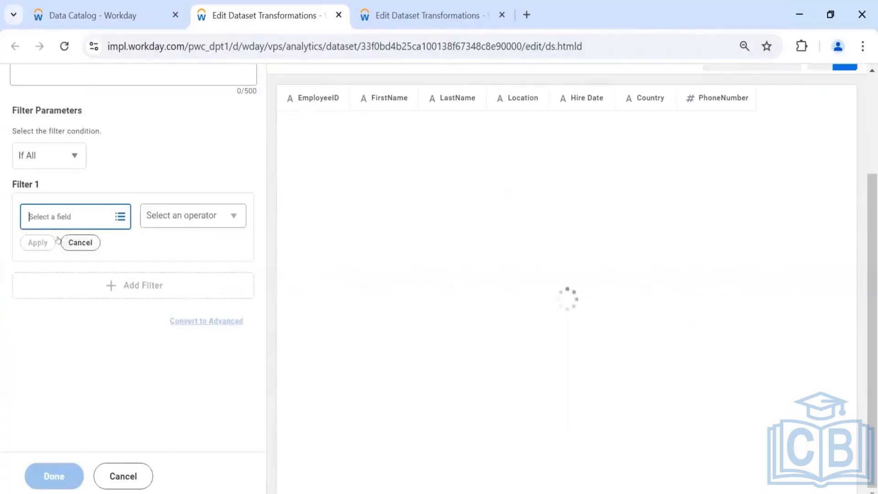
Step: Define the filter as Country is equal to USA, apply it and complete the Filter stage
{"action": "left_click", "coordinate": [63, 213]}
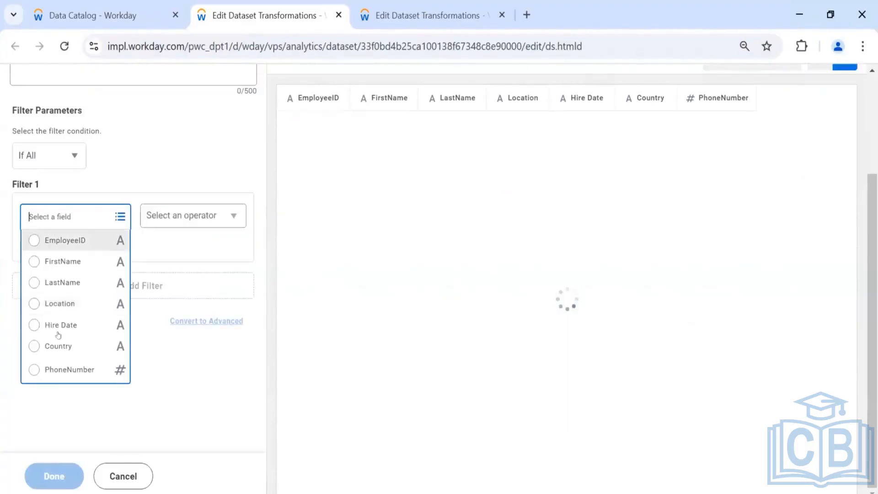
{"action": "left_click", "coordinate": [58, 346]}
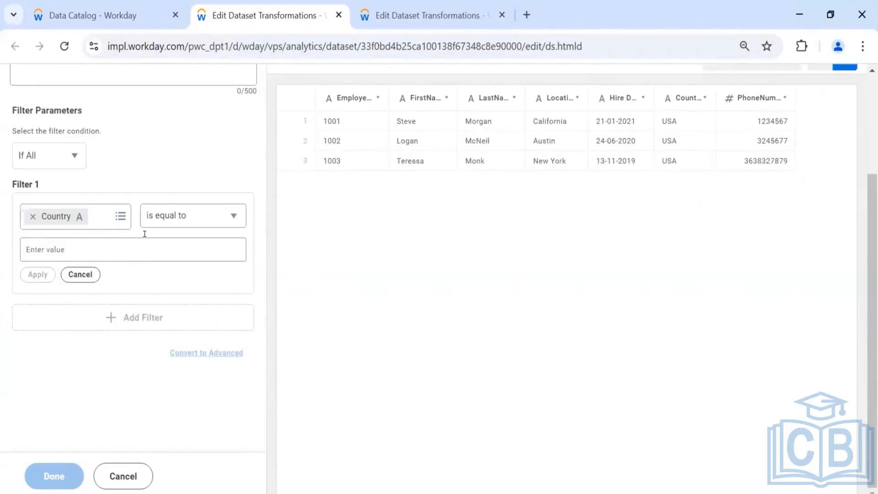
{"action": "left_click", "coordinate": [144, 247]}
{"action": "type", "text": "USA"}
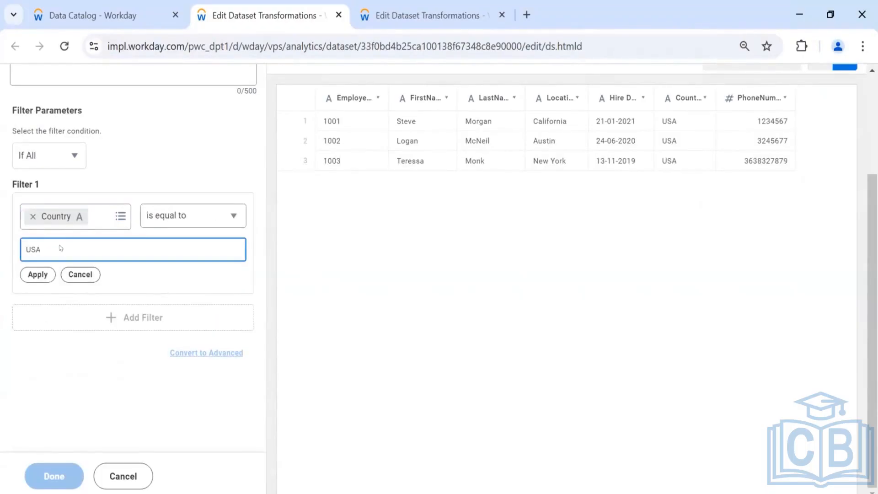
{"action": "left_click", "coordinate": [38, 272]}
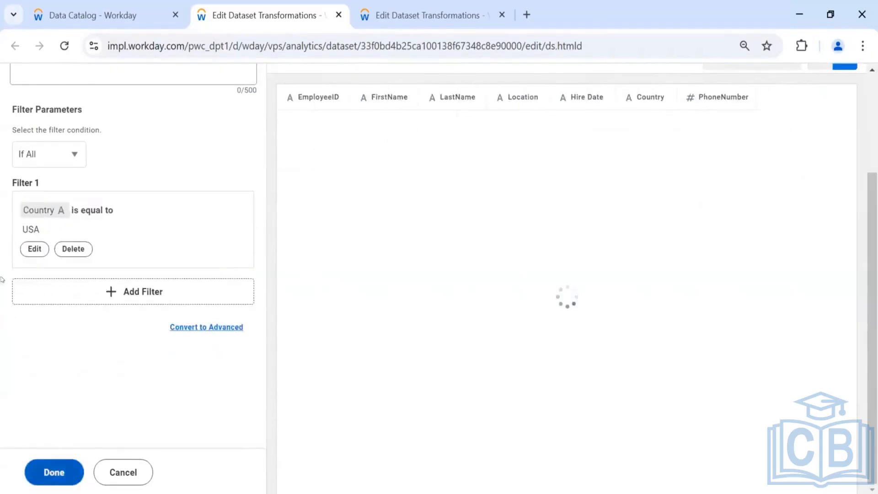
{"action": "left_click", "coordinate": [54, 472]}
Step: Reopen the Manage Fields stage, exclude the PhoneNumber field from the output and complete the stage
{"action": "scroll", "coordinate": [101, 164], "scroll_direction": "up", "scroll_amount": 3}
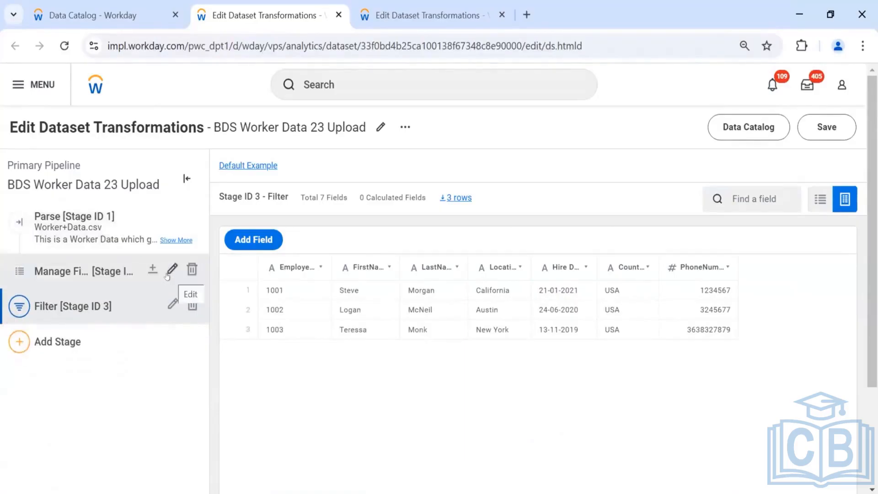
{"action": "left_click", "coordinate": [171, 270]}
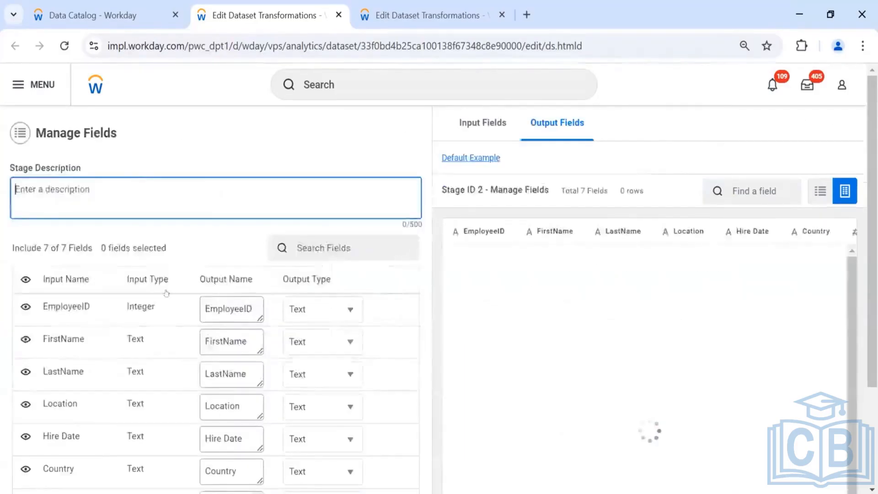
{"action": "scroll", "coordinate": [169, 293], "scroll_direction": "down", "scroll_amount": 3}
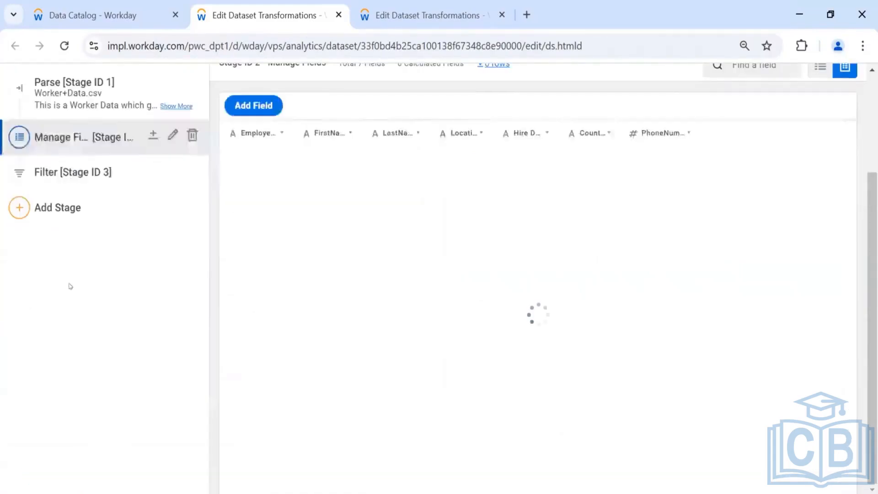
{"action": "scroll", "coordinate": [95, 209], "scroll_direction": "up", "scroll_amount": 2}
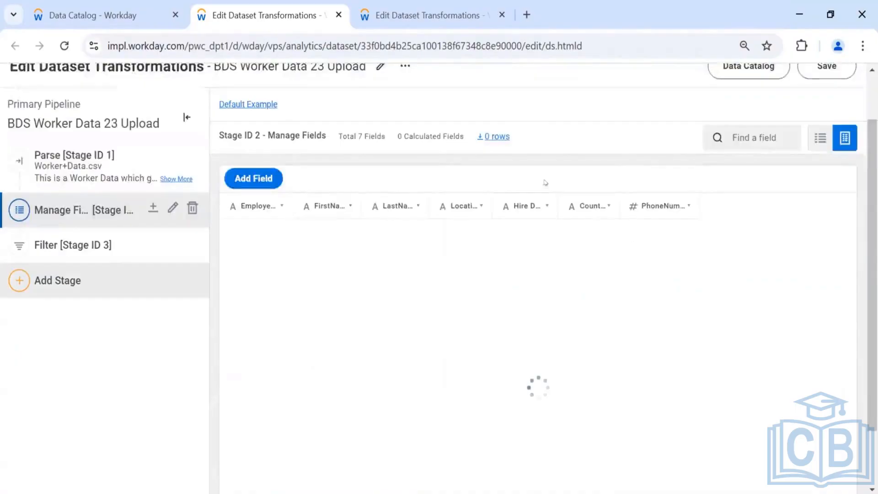
Step: Compare the data of the Filter, Manage Fields and Parse stages, checking for the PhoneNumber field
{"action": "left_click", "coordinate": [92, 242]}
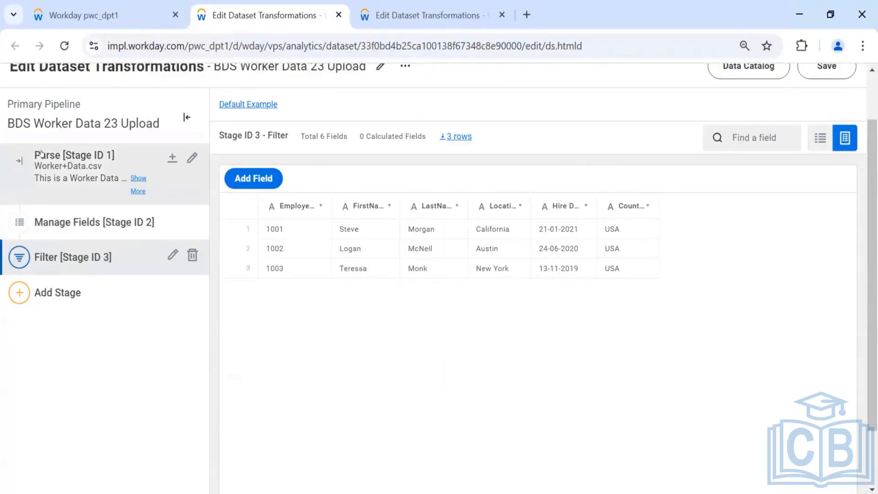
{"action": "left_click", "coordinate": [55, 216]}
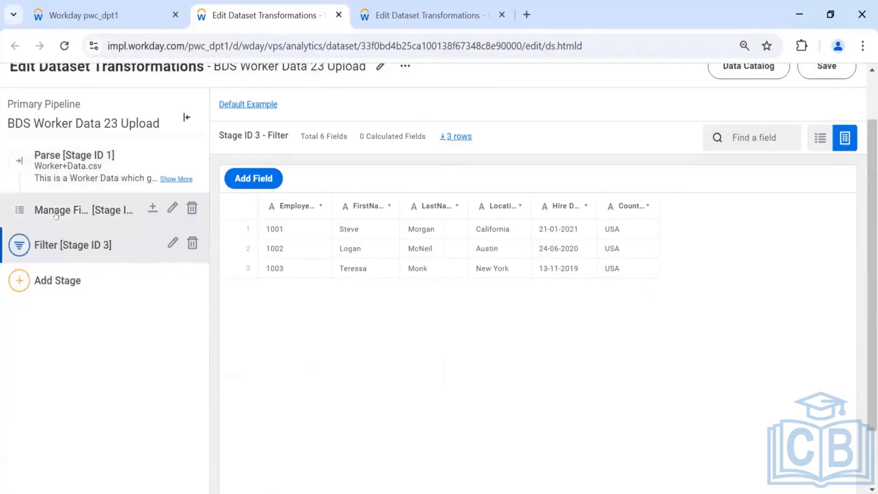
{"action": "left_click", "coordinate": [70, 155]}
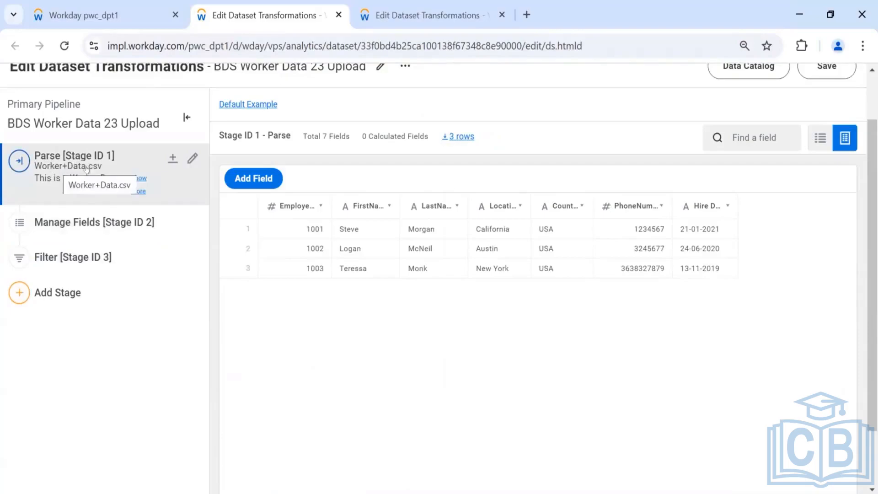
{"action": "left_click", "coordinate": [636, 240]}
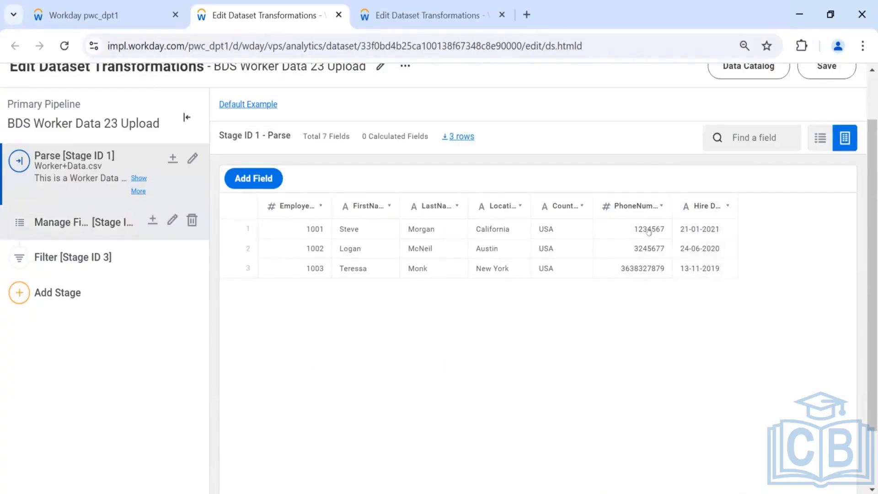
{"action": "left_click", "coordinate": [92, 232]}
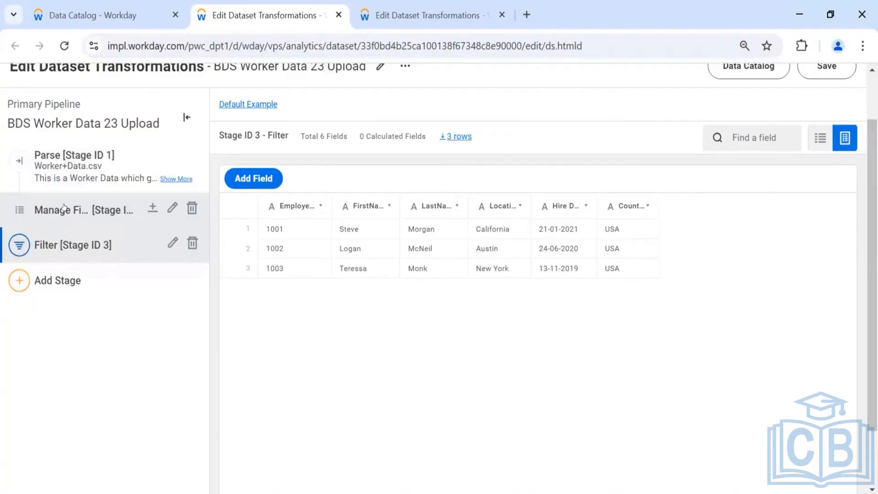
Step: Edit the Manage Fields stage to include the PhoneNumber field again and complete the stage
{"action": "left_click", "coordinate": [64, 208]}
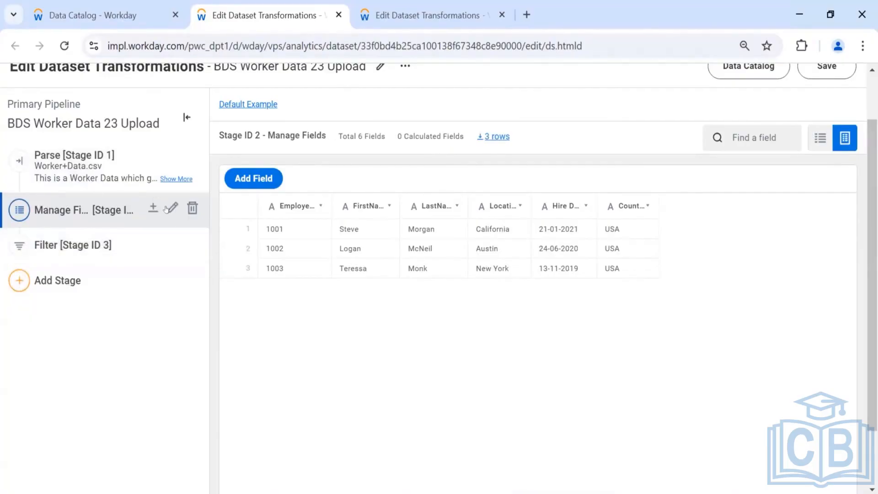
{"action": "left_click", "coordinate": [171, 208]}
{"action": "scroll", "coordinate": [20, 378], "scroll_direction": "down", "scroll_amount": 3}
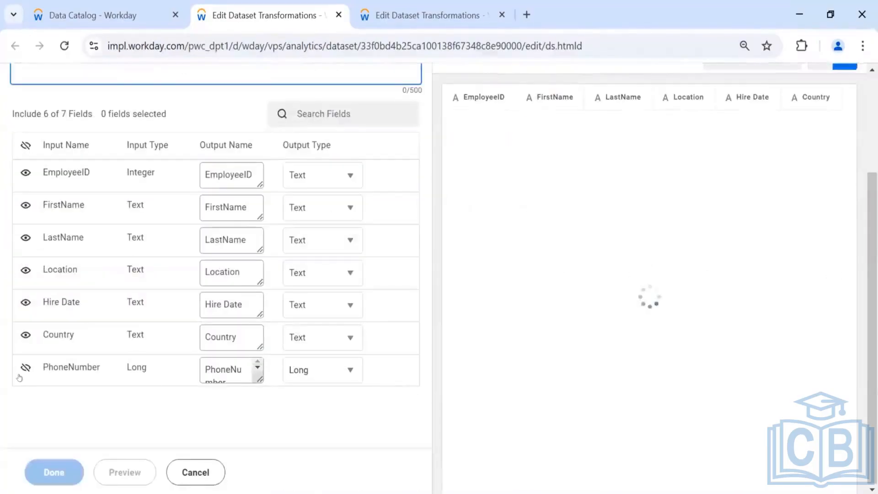
{"action": "left_click", "coordinate": [21, 373]}
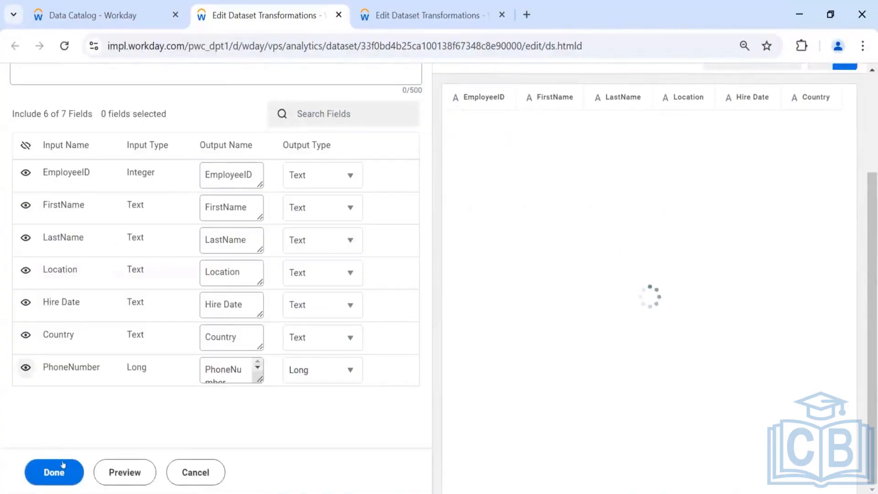
{"action": "left_click", "coordinate": [62, 465]}
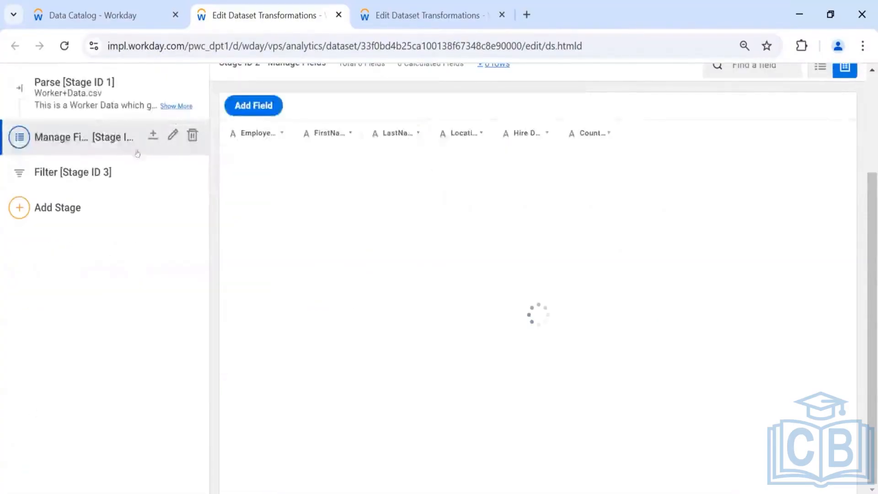
Step: Open the Filter stage to check its Country condition and data, and return to the pipeline view
{"action": "scroll", "coordinate": [203, 218], "scroll_direction": "up", "scroll_amount": 3}
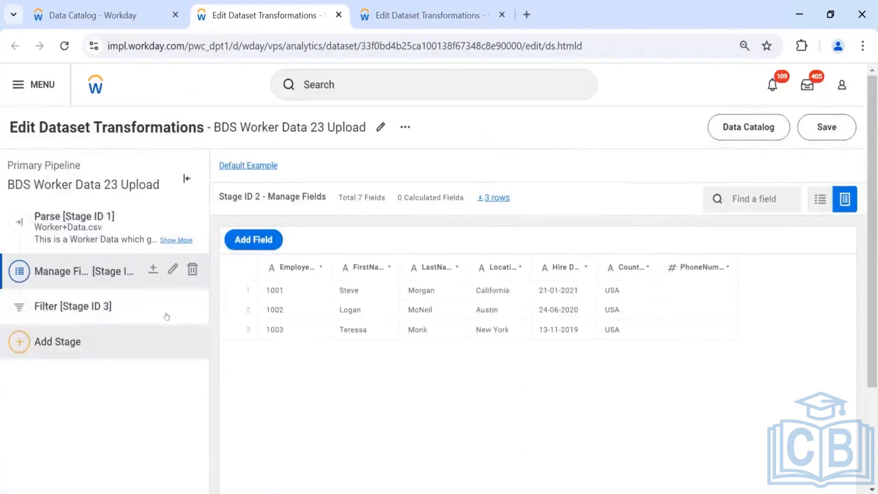
{"action": "left_click", "coordinate": [109, 300]}
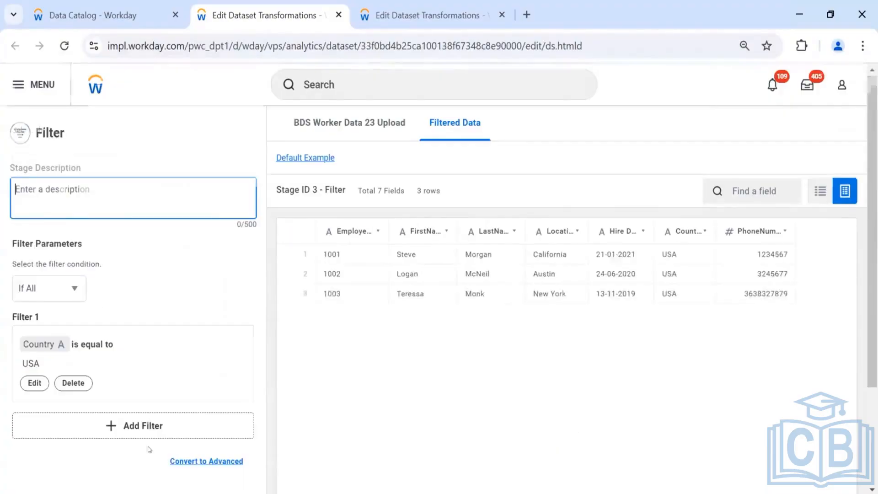
{"action": "scroll", "coordinate": [150, 450], "scroll_direction": "down", "scroll_amount": 3}
{"action": "left_click", "coordinate": [124, 473]}
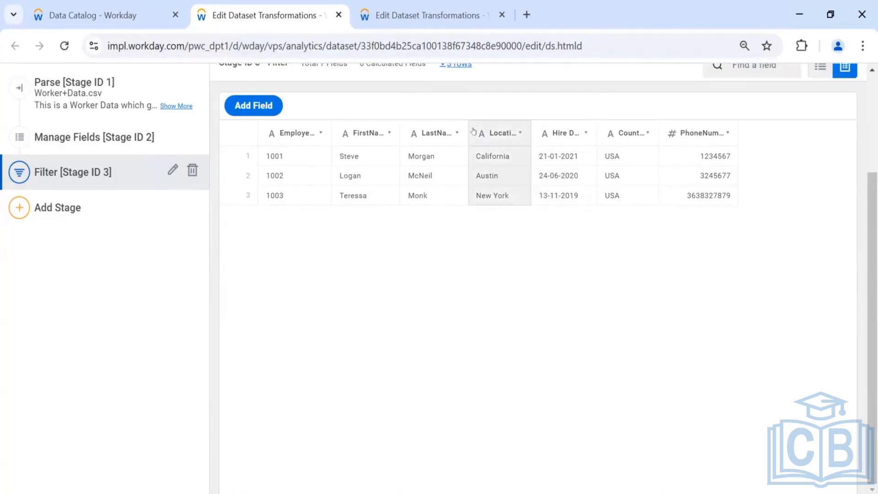
Step: Add a field to the Filter stage and read the description of the TODAY date function in its expression editor
{"action": "left_click", "coordinate": [255, 106]}
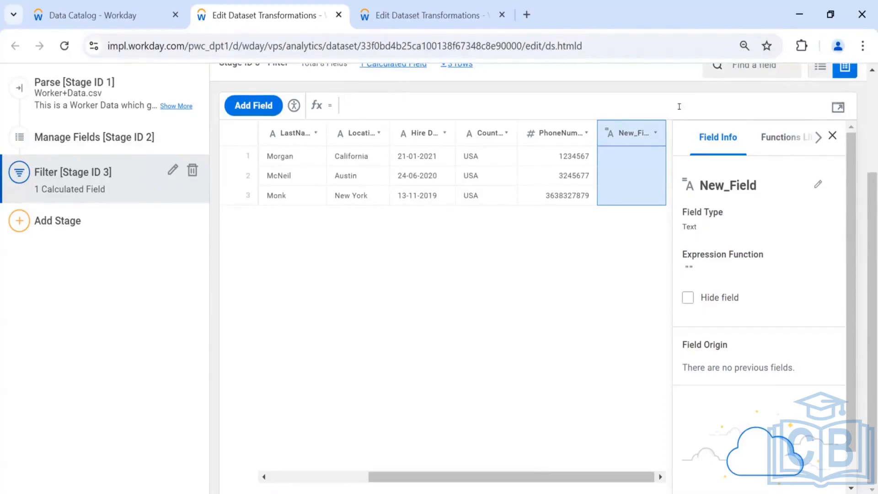
{"action": "left_click", "coordinate": [838, 110]}
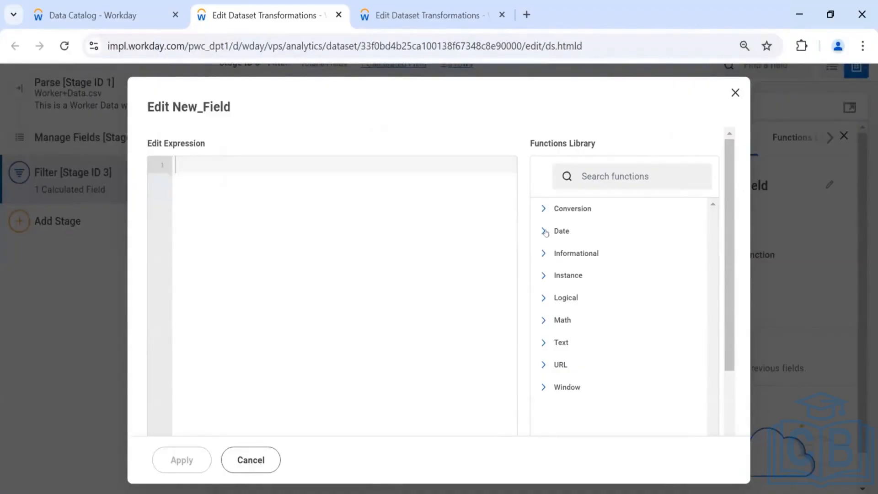
{"action": "left_click", "coordinate": [562, 234]}
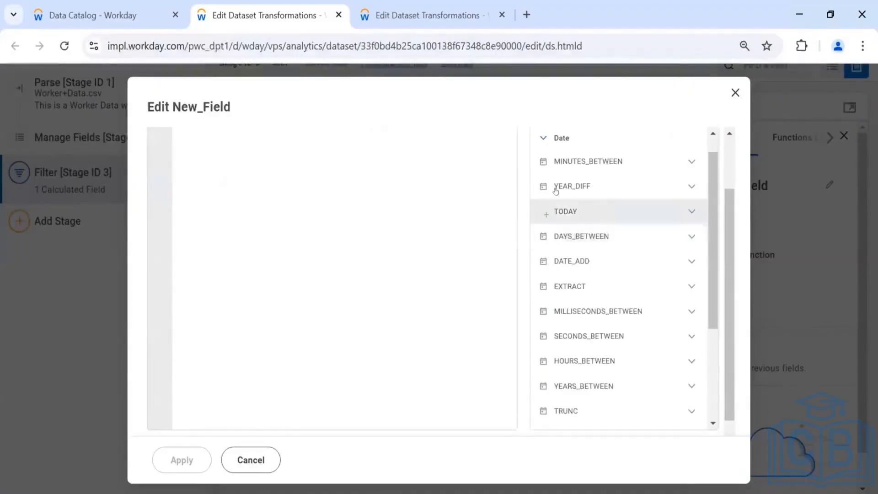
{"action": "scroll", "coordinate": [555, 192], "scroll_direction": "up", "scroll_amount": 1}
{"action": "left_click", "coordinate": [684, 236]}
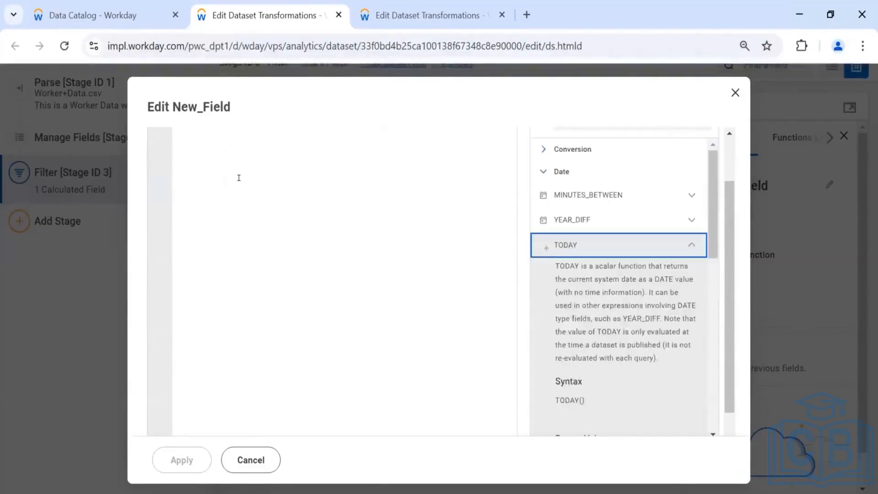
Step: Set the new field's expression to TODAY() and apply it
{"action": "left_click", "coordinate": [239, 178]}
{"action": "scroll", "coordinate": [274, 241], "scroll_direction": "up", "scroll_amount": 1}
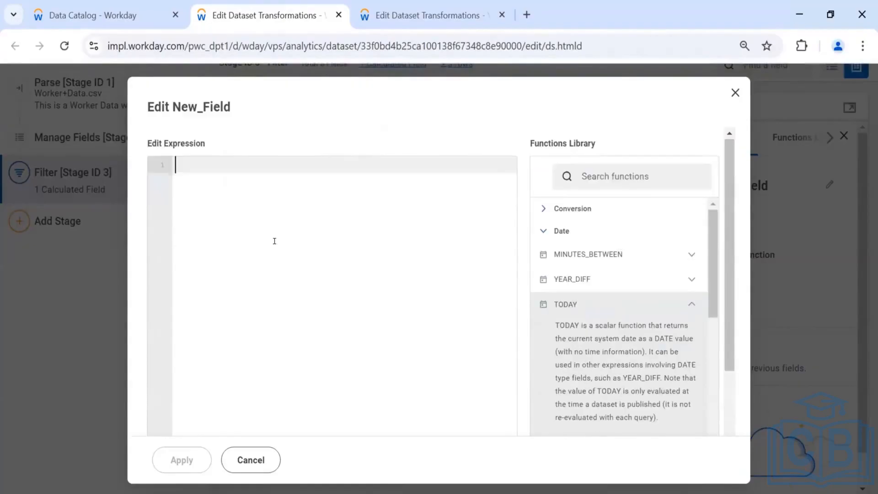
{"action": "type", "text": "="}
{"action": "key", "text": "BackSpace"}
{"action": "type", "text": "tod"}
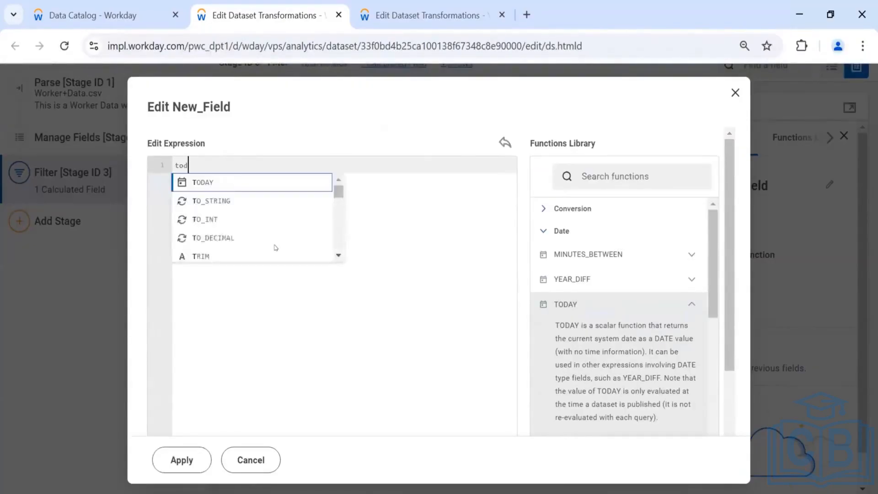
{"action": "key", "text": "Return"}
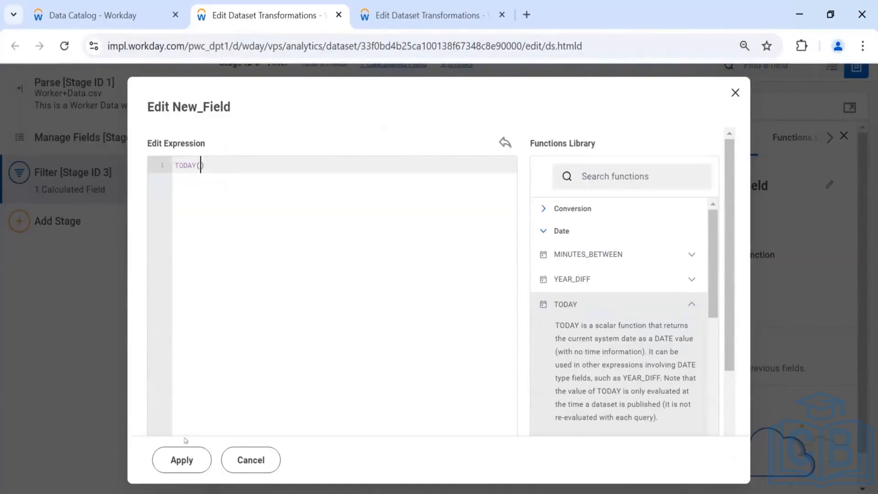
{"action": "left_click", "coordinate": [182, 453]}
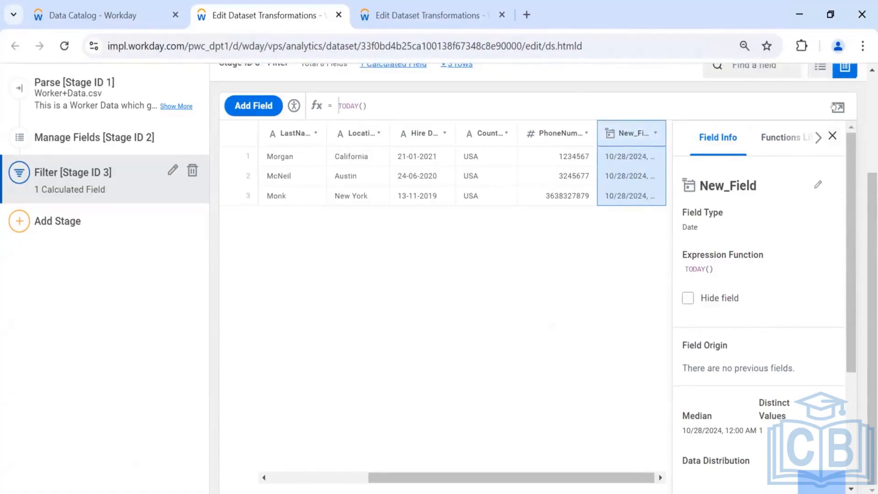
Step: Reopen the calculated field's expression editor and examine the available Conversion functions
{"action": "left_click", "coordinate": [838, 107]}
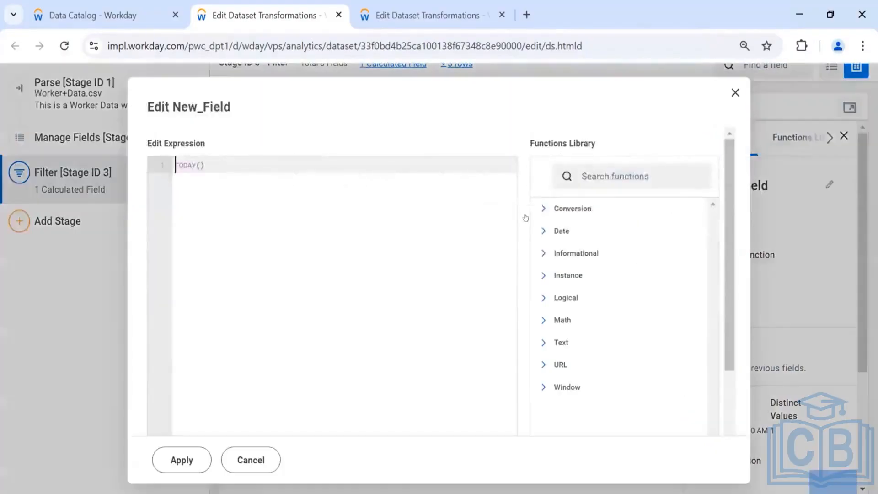
{"action": "left_click", "coordinate": [534, 208]}
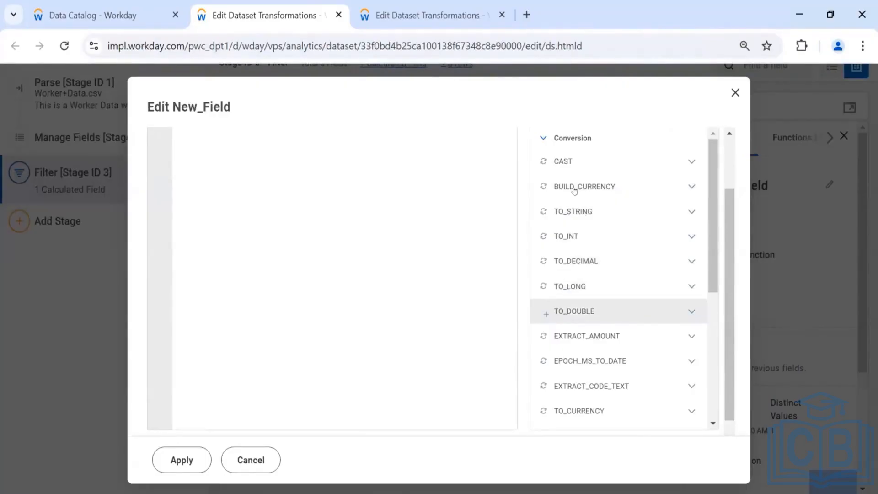
{"action": "scroll", "coordinate": [599, 246], "scroll_direction": "down", "scroll_amount": 3}
{"action": "scroll", "coordinate": [599, 246], "scroll_direction": "up", "scroll_amount": 3}
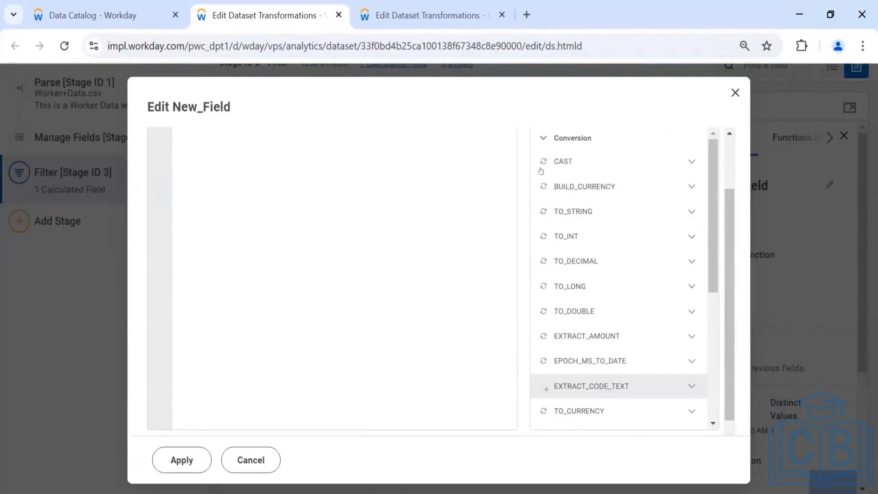
{"action": "left_click", "coordinate": [542, 137]}
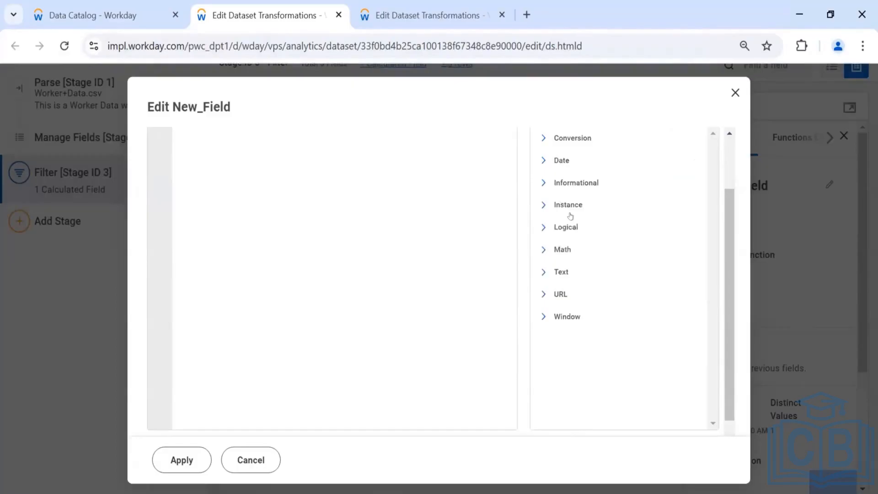
{"action": "scroll", "coordinate": [561, 176], "scroll_direction": "up", "scroll_amount": 2}
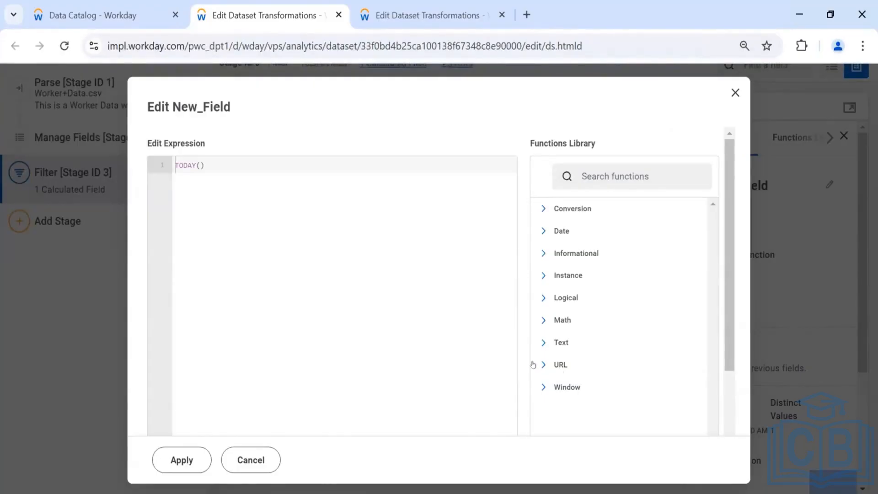
Step: Read the EXTRACT date function's syntax and example, cancel the expression editor and close the field details
{"action": "left_click", "coordinate": [541, 231]}
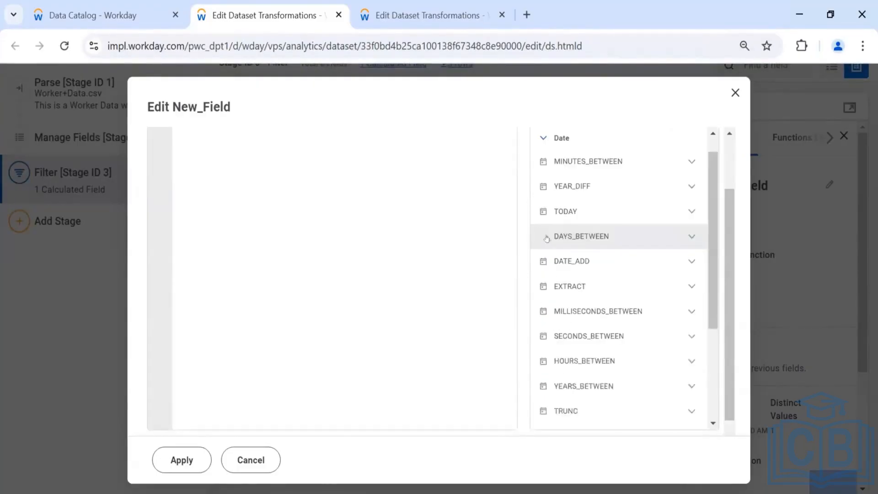
{"action": "left_click", "coordinate": [687, 286]}
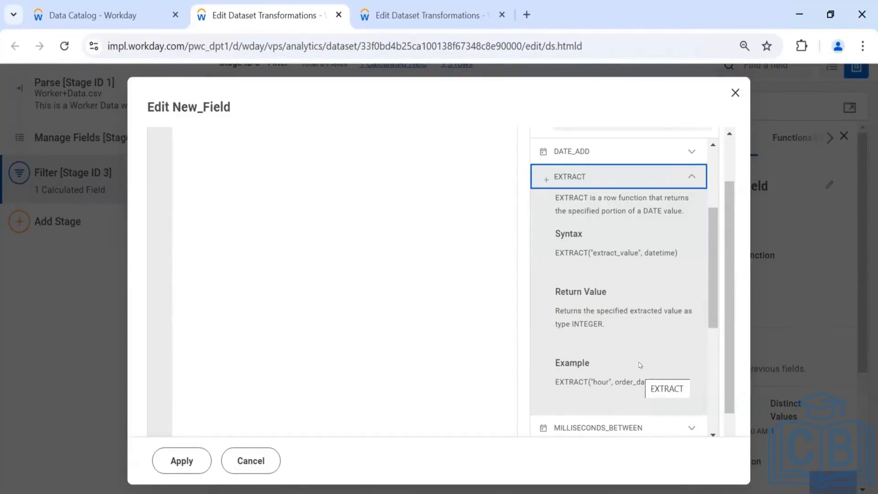
{"action": "scroll", "coordinate": [640, 365], "scroll_direction": "up", "scroll_amount": 3}
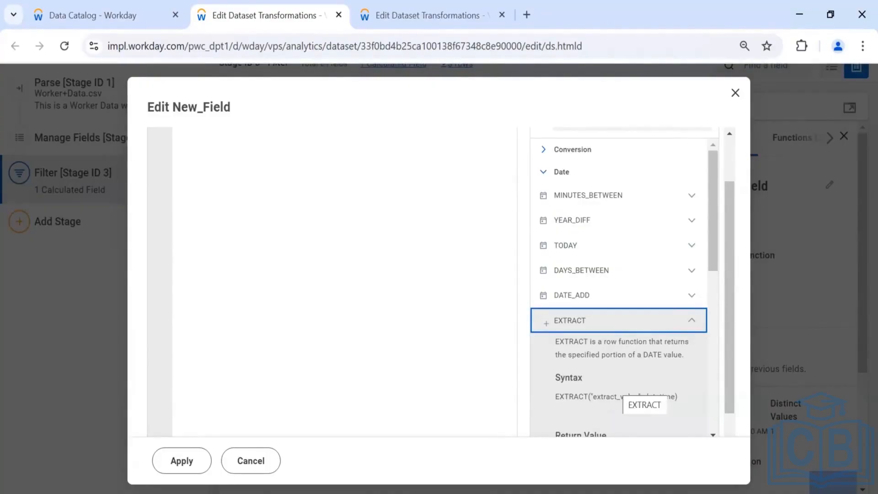
{"action": "right_click", "coordinate": [476, 4]}
{"action": "left_click", "coordinate": [334, 233]}
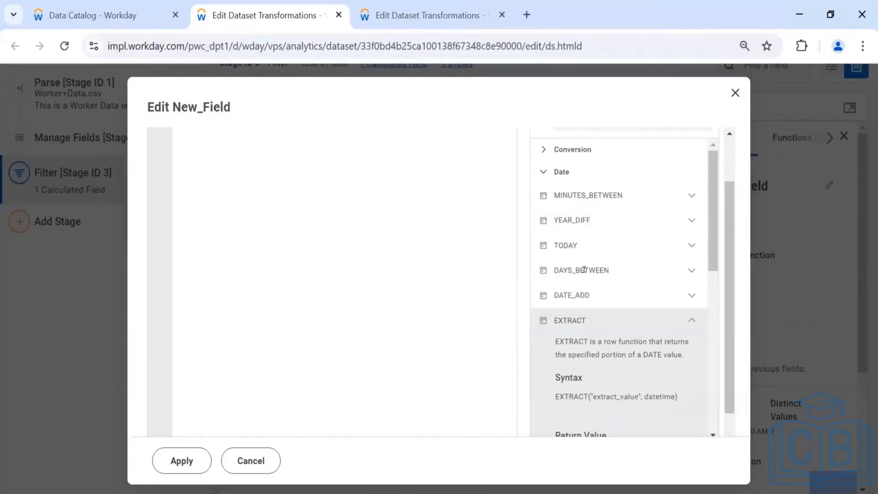
{"action": "scroll", "coordinate": [584, 270], "scroll_direction": "up", "scroll_amount": 2}
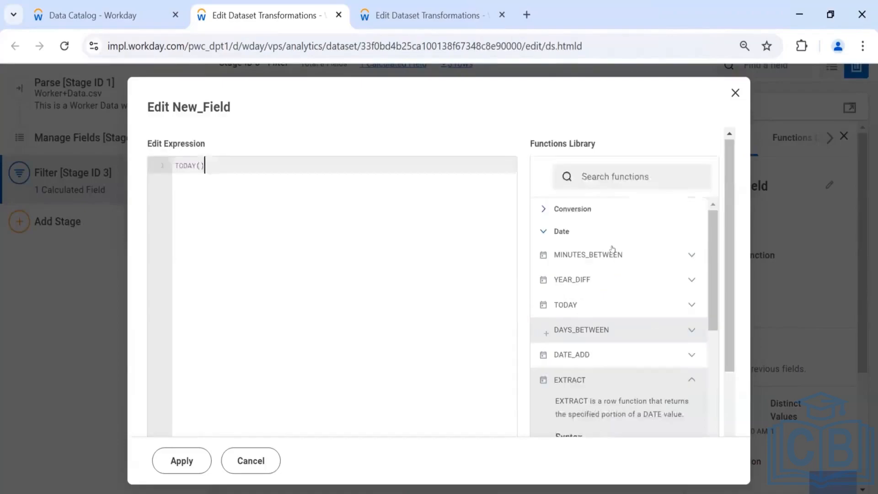
{"action": "left_click", "coordinate": [542, 232]}
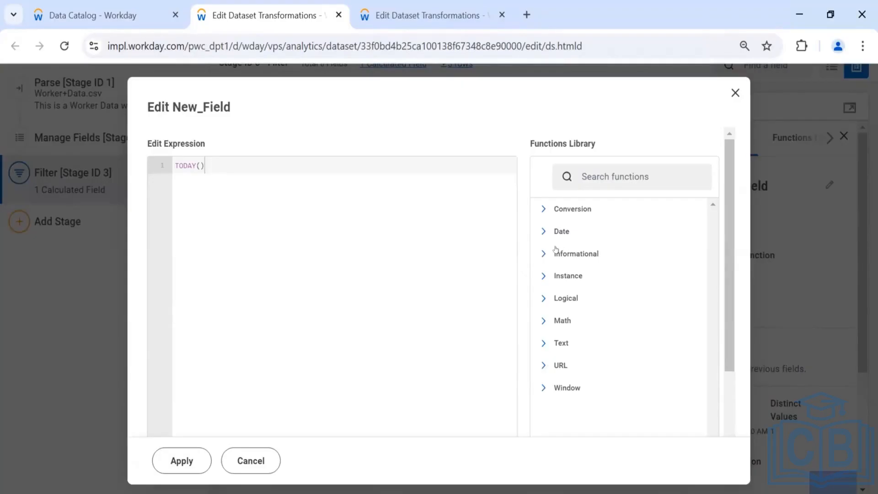
{"action": "left_click", "coordinate": [230, 459]}
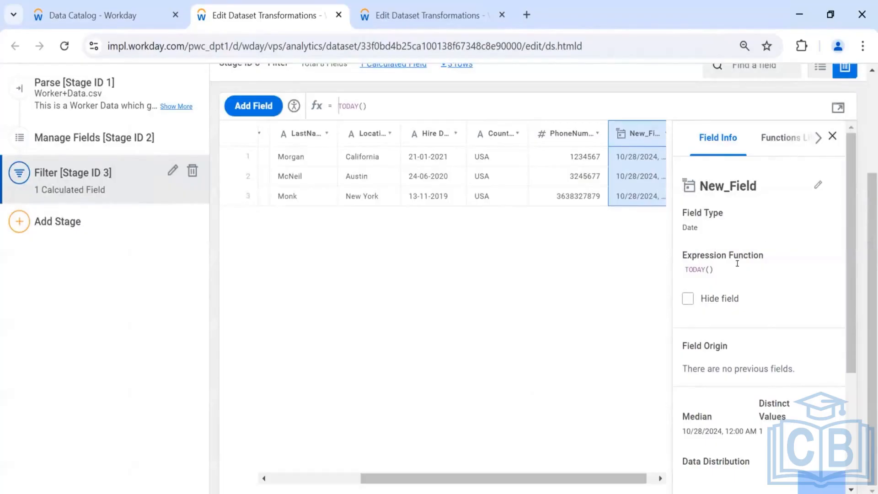
{"action": "scroll", "coordinate": [728, 277], "scroll_direction": "up", "scroll_amount": 2}
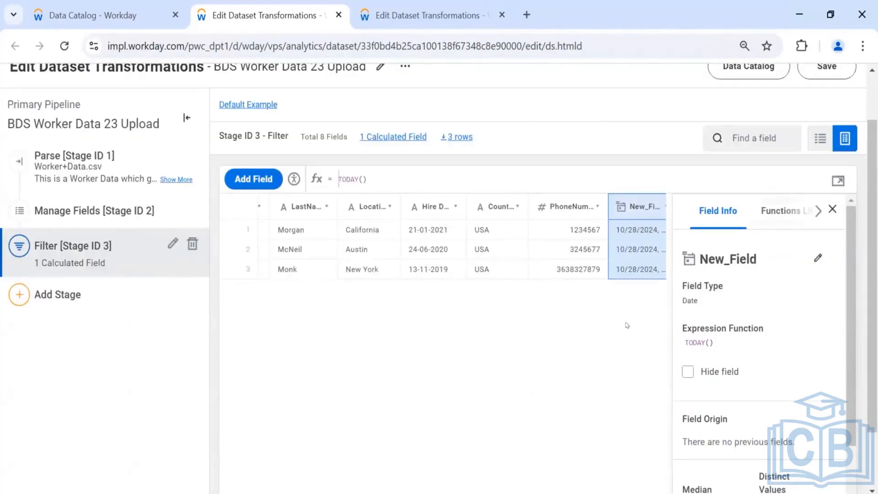
{"action": "left_click", "coordinate": [833, 208]}
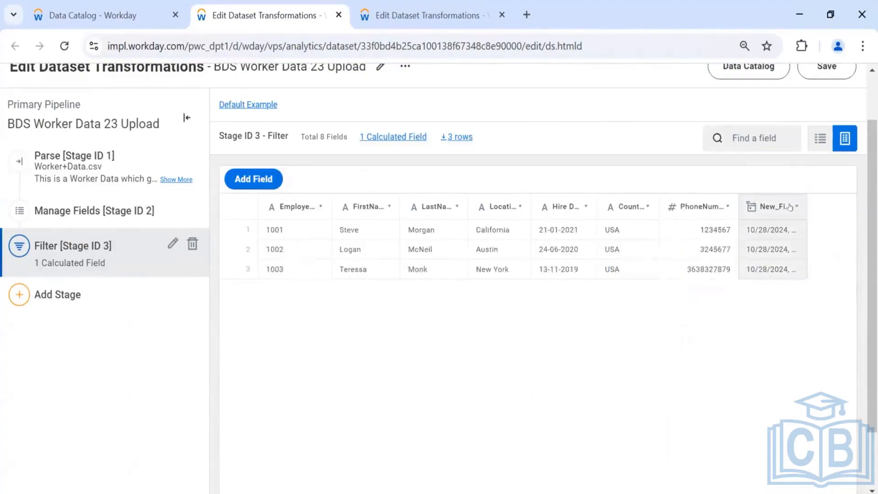
{"action": "left_click", "coordinate": [726, 207]}
{"action": "left_click", "coordinate": [795, 212]}
{"action": "left_click", "coordinate": [795, 208]}
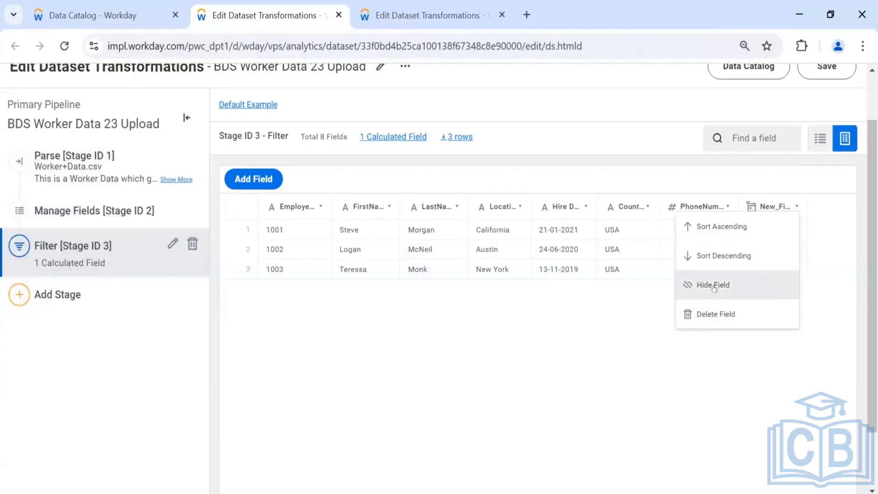
{"action": "left_click", "coordinate": [723, 316]}
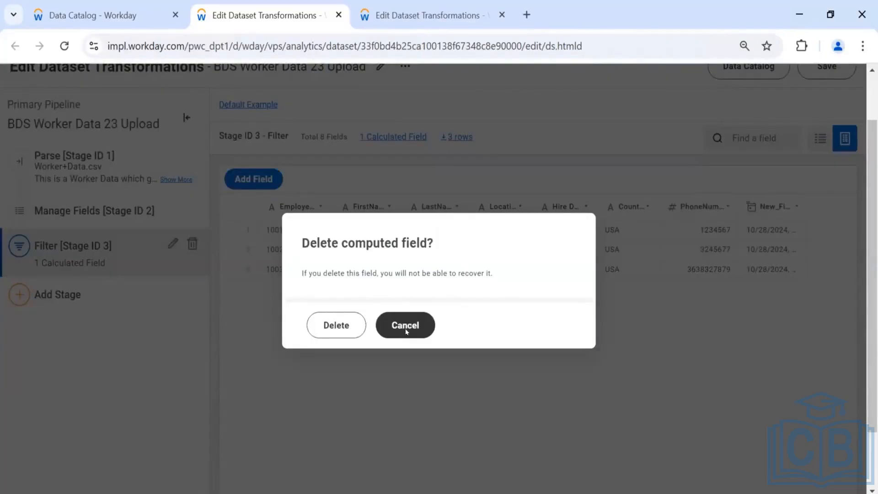
{"action": "left_click", "coordinate": [405, 328]}
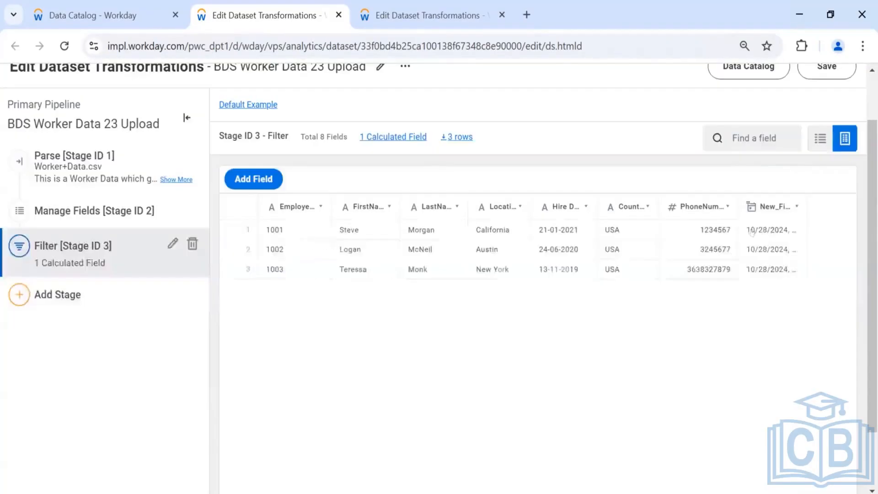
Step: Hide New_Field in the Filter stage and unhide it again
{"action": "left_click", "coordinate": [795, 207]}
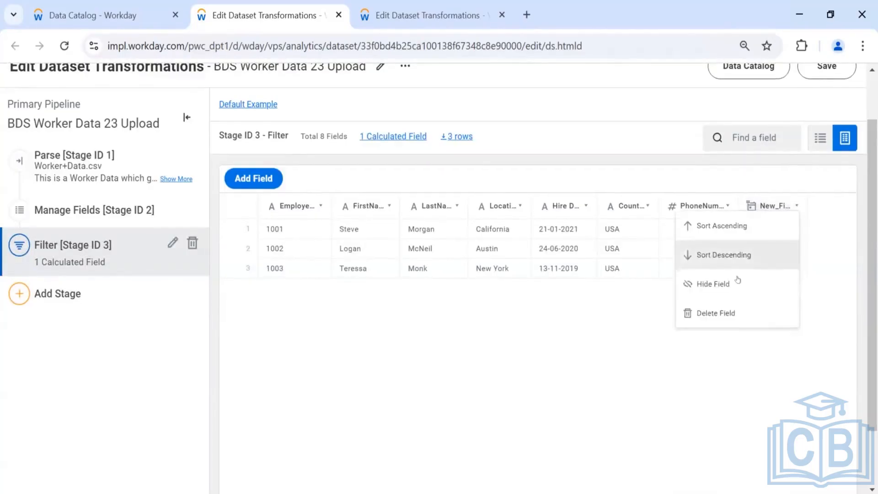
{"action": "left_click", "coordinate": [738, 257]}
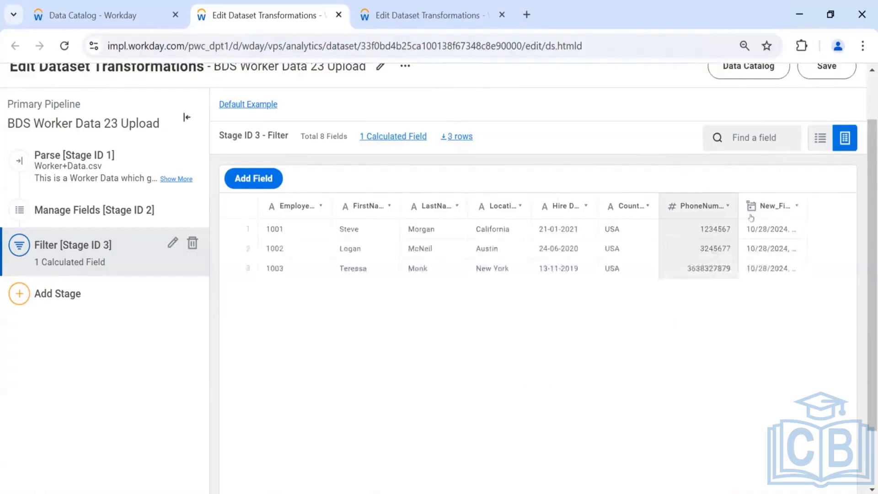
{"action": "left_click", "coordinate": [790, 201]}
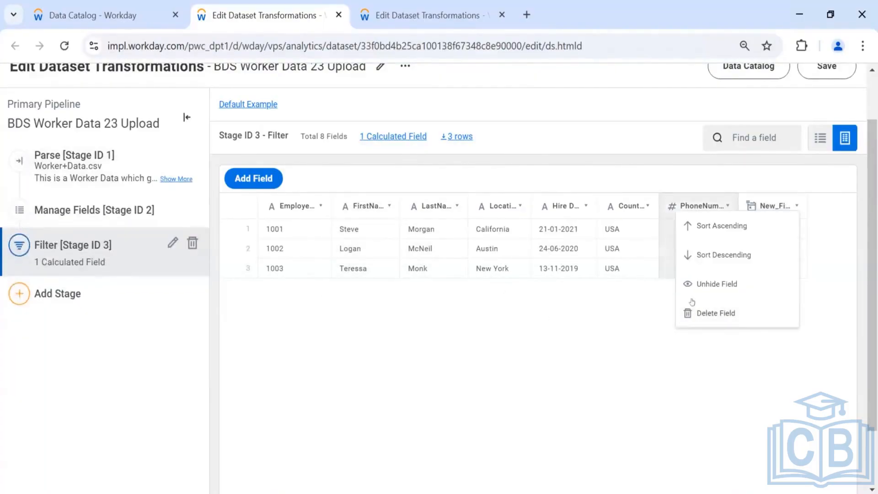
{"action": "left_click", "coordinate": [700, 284]}
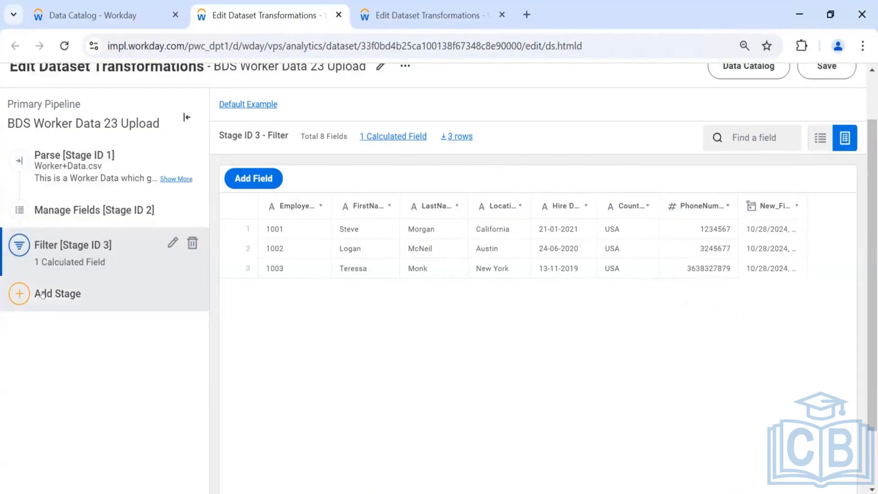
{"action": "left_click", "coordinate": [29, 295]}
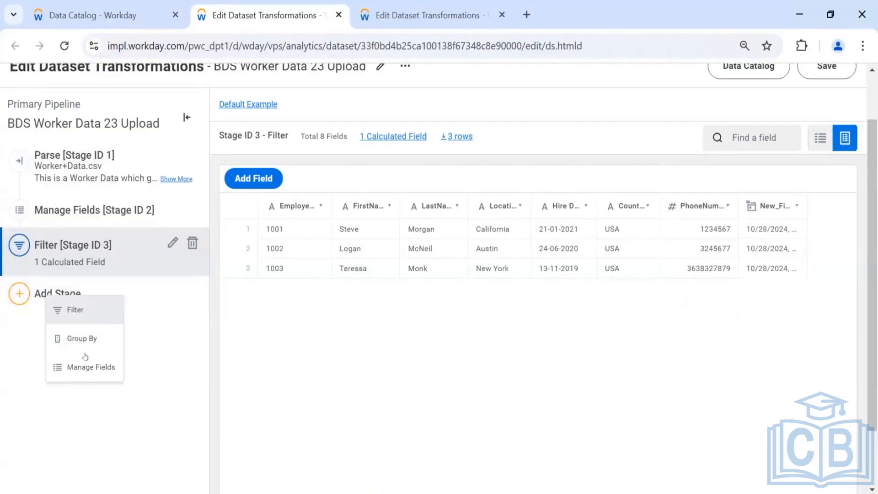
{"action": "left_click", "coordinate": [85, 367]}
{"action": "scroll", "coordinate": [85, 386], "scroll_direction": "down", "scroll_amount": 3}
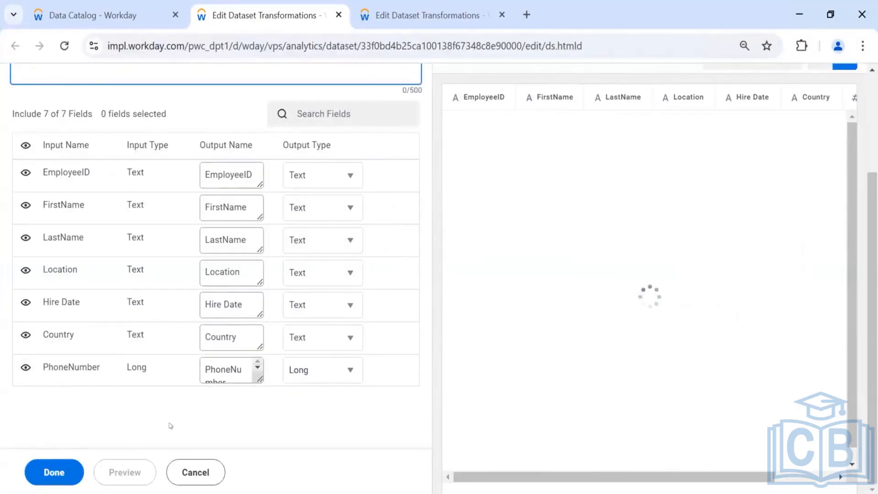
{"action": "left_click", "coordinate": [183, 475]}
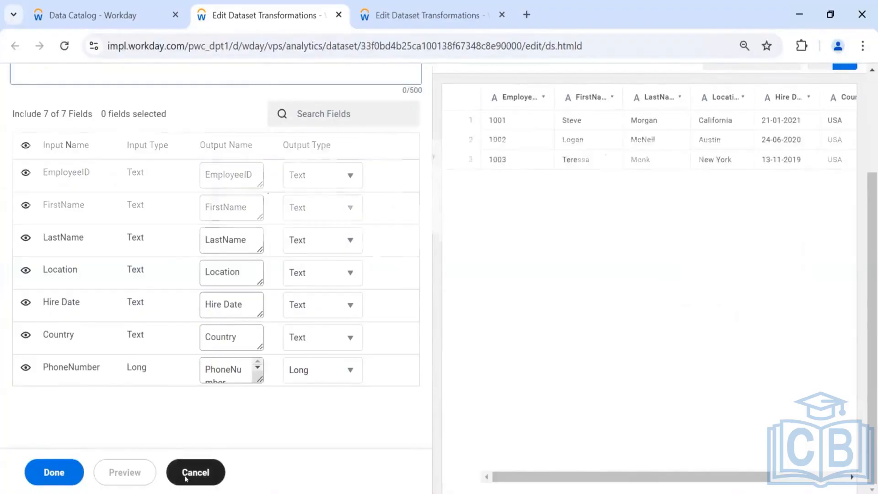
Step: View the Manage Fields stage's output, return to the Filter stage and open the options for New_Field
{"action": "left_click", "coordinate": [794, 139]}
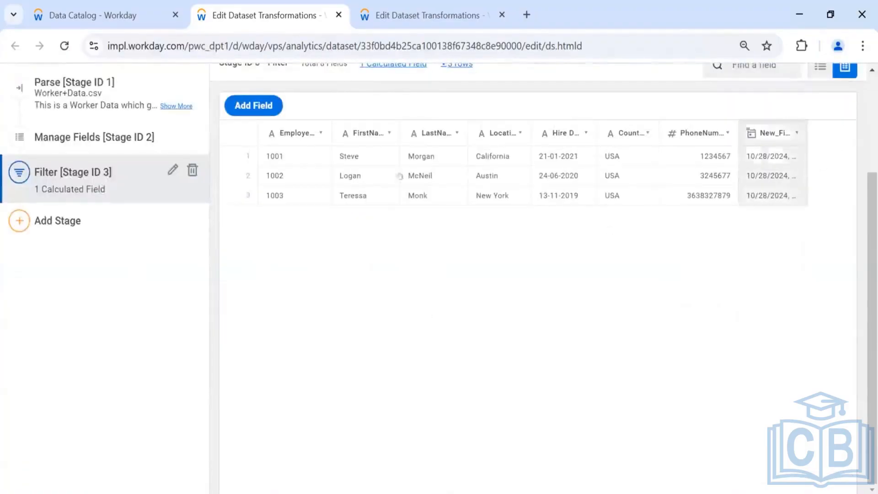
{"action": "left_click", "coordinate": [122, 145]}
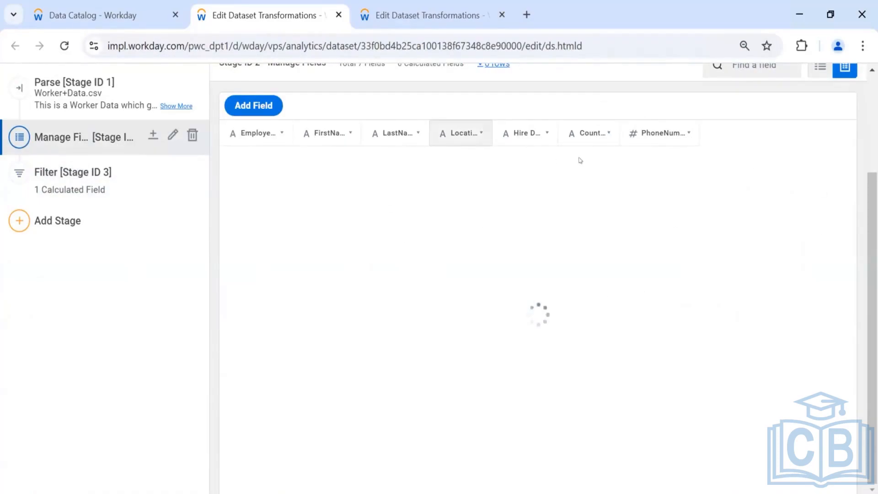
{"action": "left_click", "coordinate": [101, 177]}
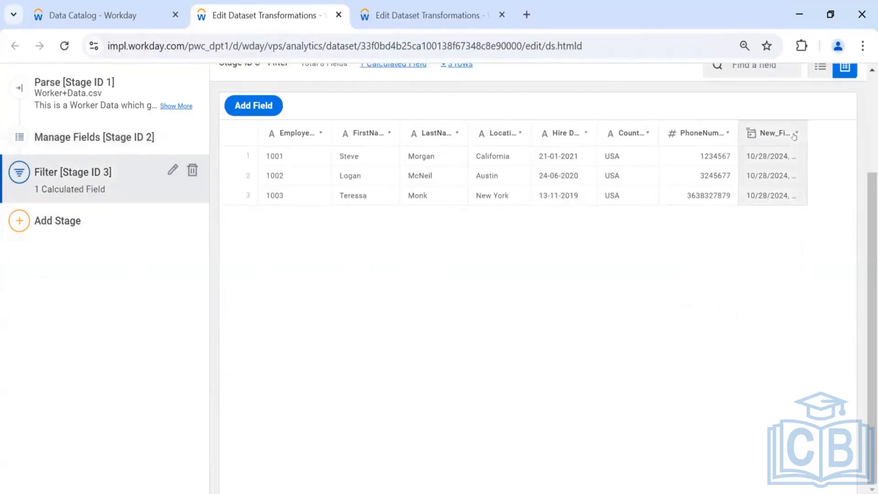
{"action": "left_click", "coordinate": [795, 134]}
{"action": "left_click", "coordinate": [737, 213]}
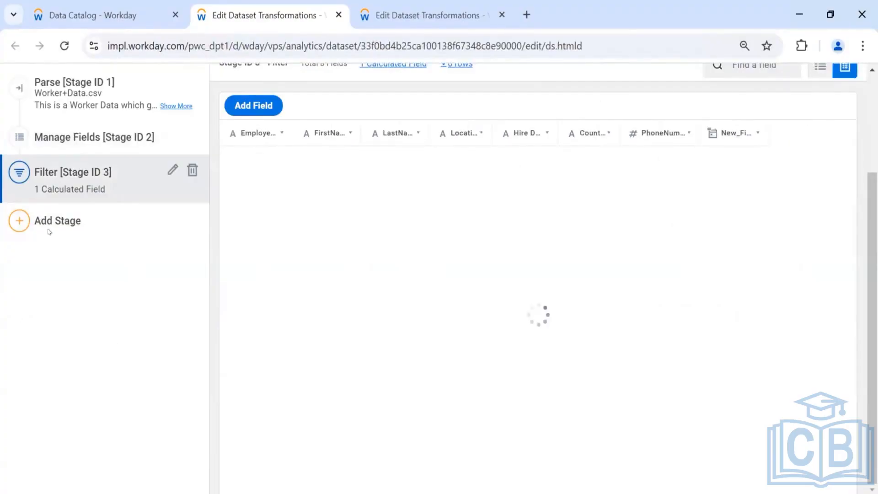
Step: Start a new Manage Fields stage after the Filter stage, review its field list including New_Field, and cancel it
{"action": "left_click", "coordinate": [65, 221]}
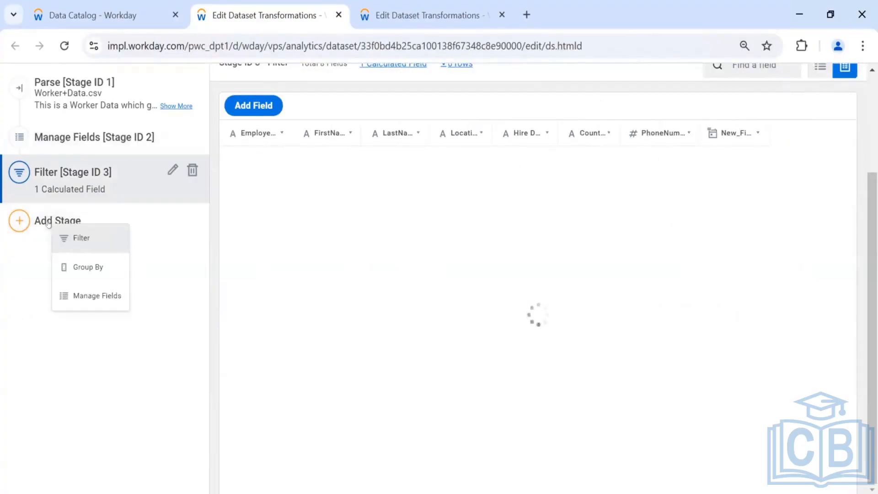
{"action": "left_click", "coordinate": [79, 294]}
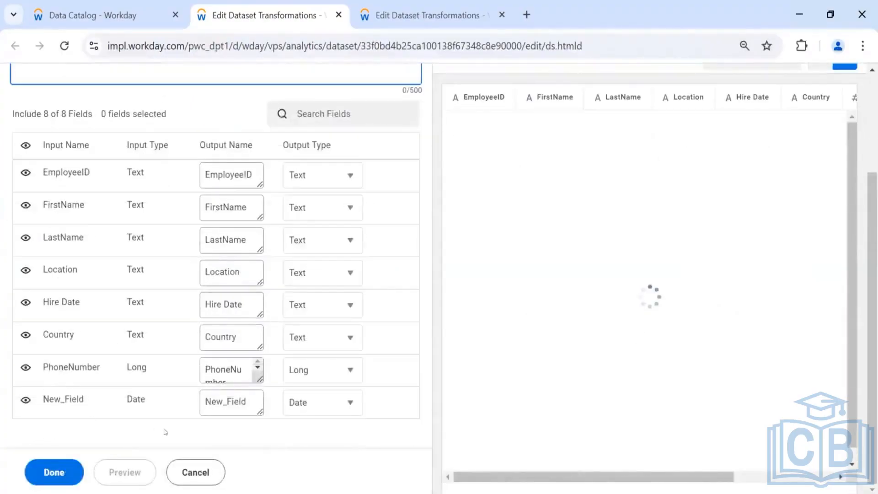
{"action": "left_click", "coordinate": [197, 473]}
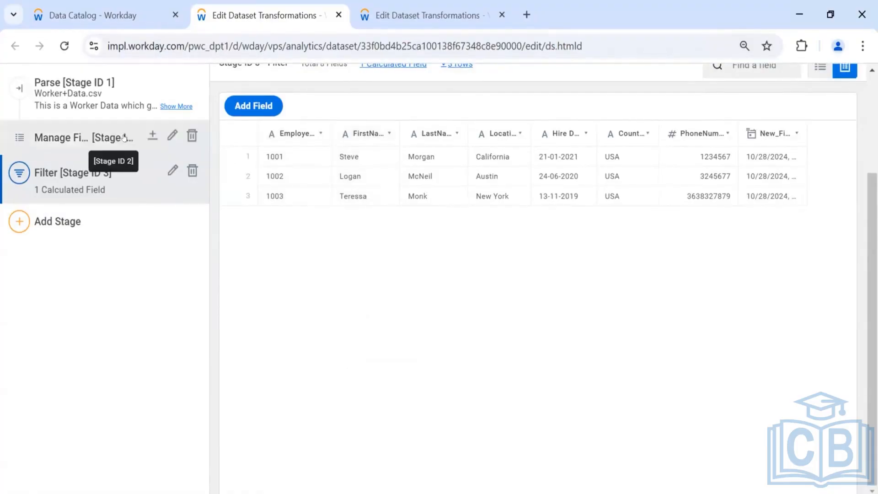
Step: Dismiss the connection quality message and enter the sample date 21-01-2021 in a new browser tab's address field
{"action": "left_click", "coordinate": [691, 132]}
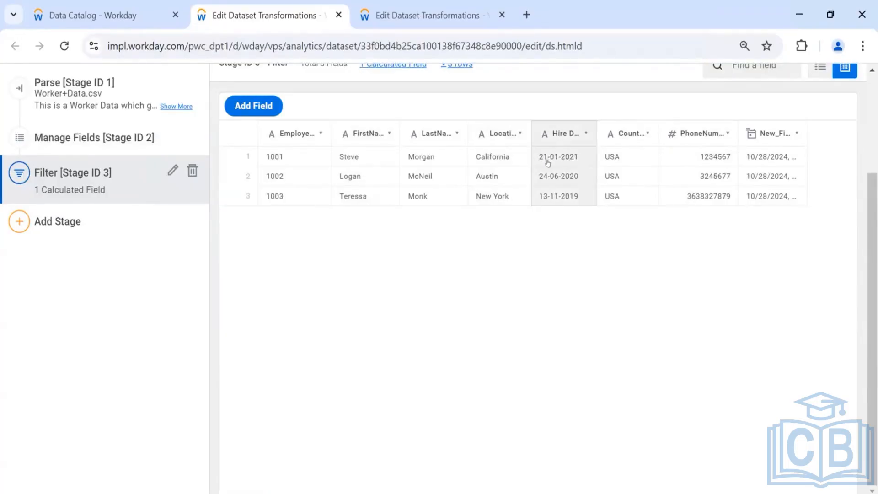
{"action": "left_click", "coordinate": [528, 7]}
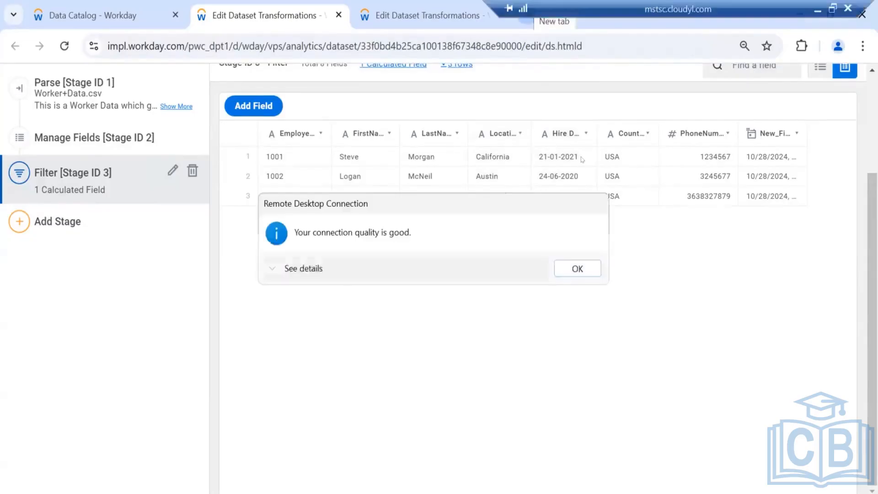
{"action": "left_click", "coordinate": [565, 268]}
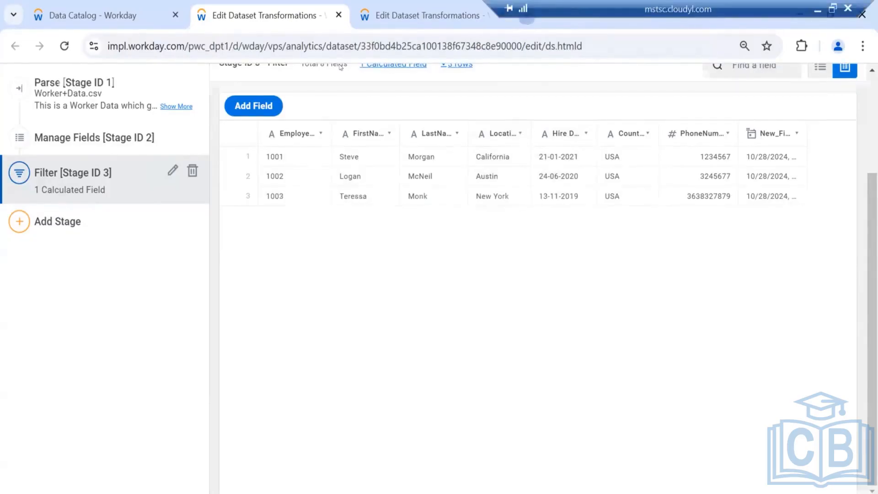
{"action": "type", "text": "21-0"}
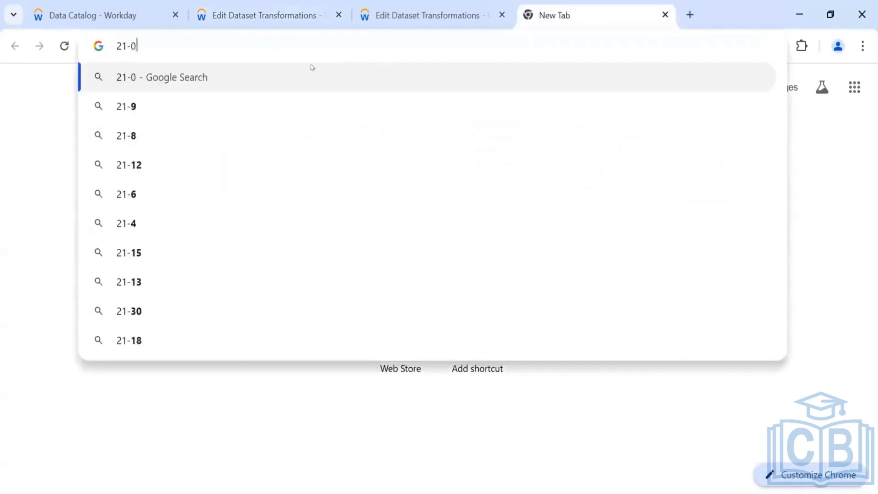
{"action": "type", "text": "1-2021"}
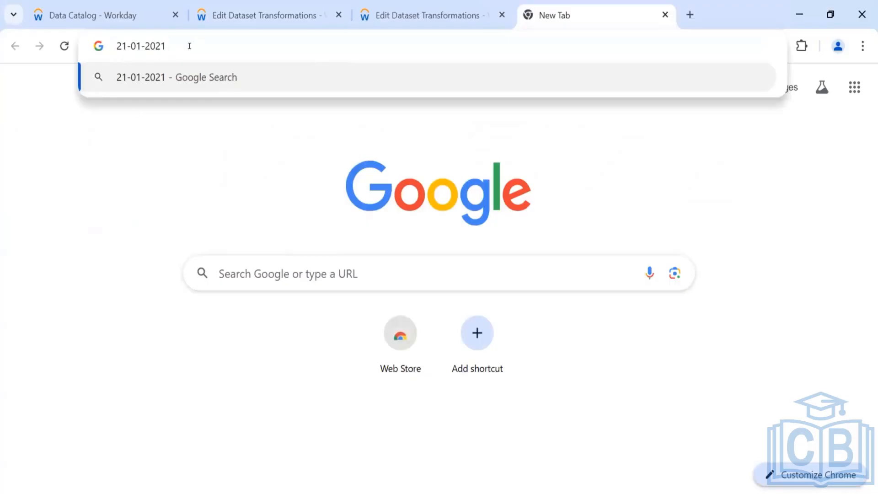
Step: Replace the sample date with 01.2021 and return to the BDS Worker Data 23 Upload transformations
{"action": "key", "text": "ctrl+a"}
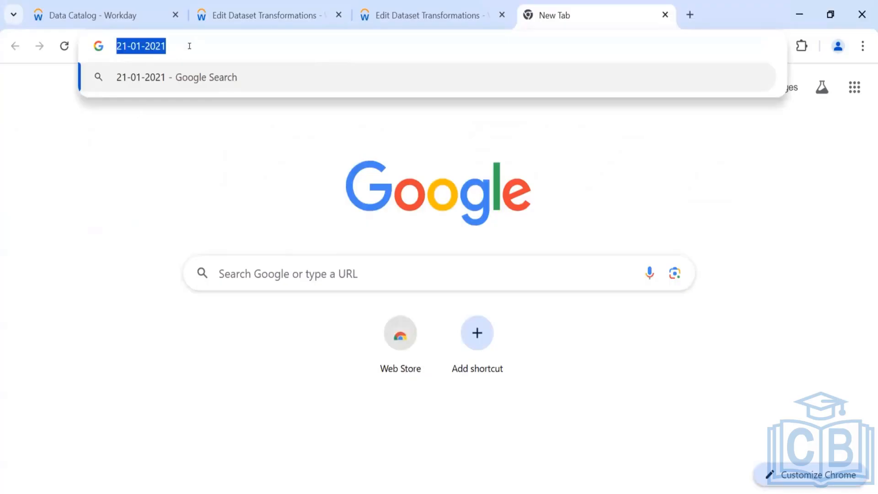
{"action": "type", "text": "01"}
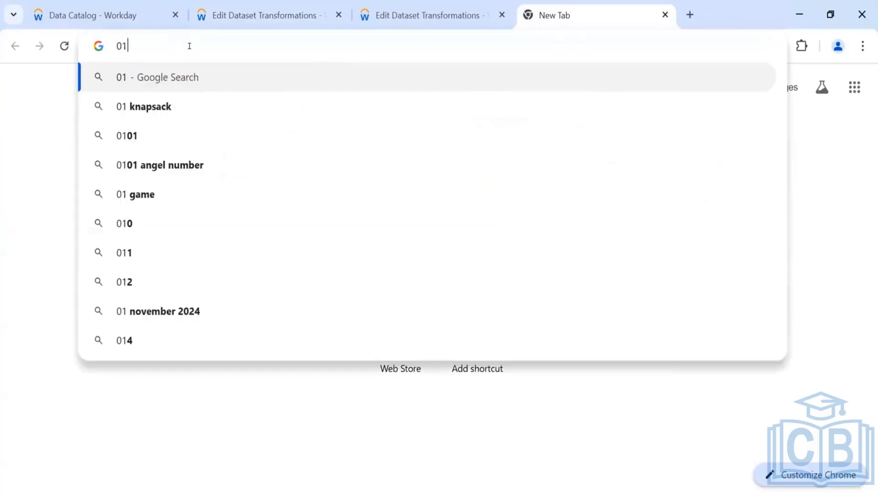
{"action": "type", "text": ".2021"}
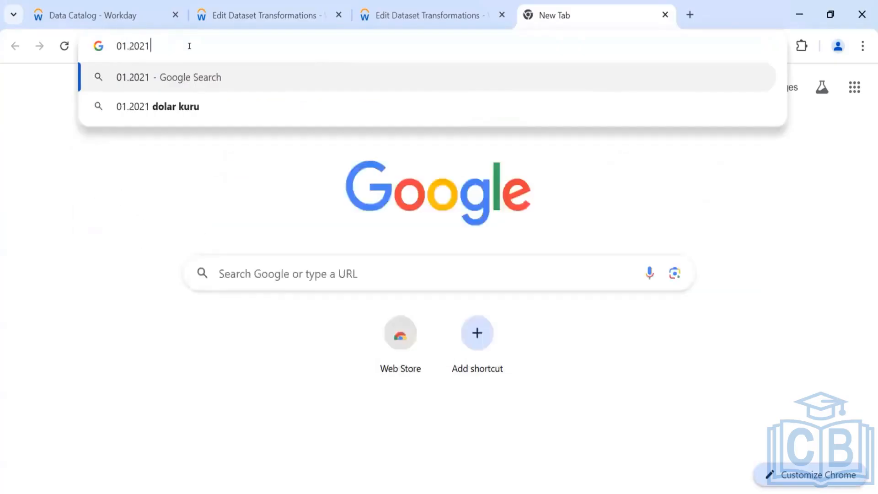
{"action": "left_click", "coordinate": [375, 9]}
{"action": "left_click", "coordinate": [287, 14]}
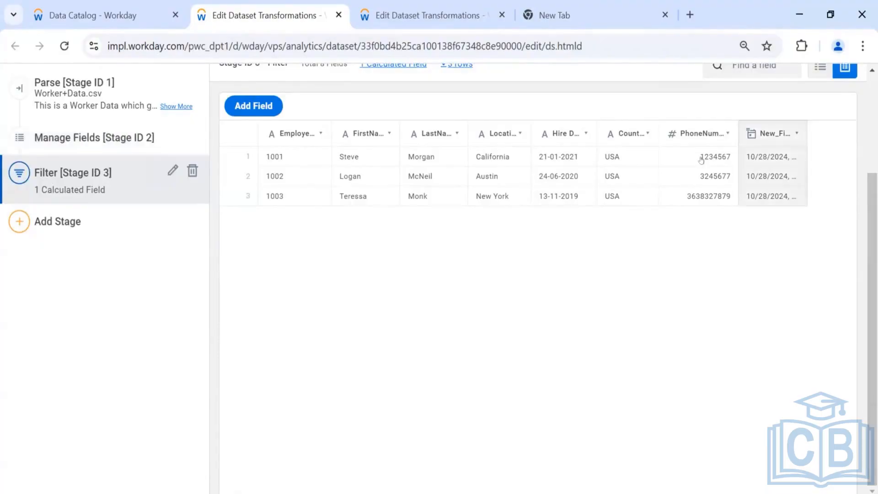
Step: Delete the calculated field New_Field from the Filter stage
{"action": "left_click", "coordinate": [790, 138]}
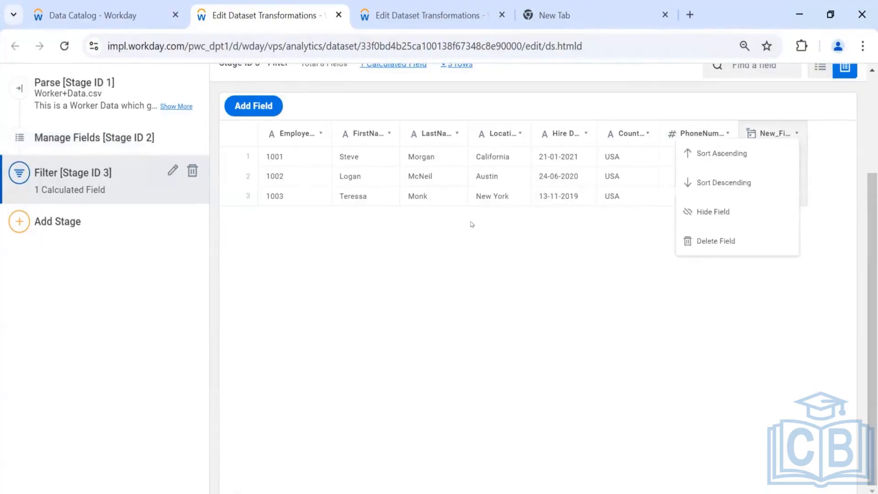
{"action": "left_click", "coordinate": [722, 241]}
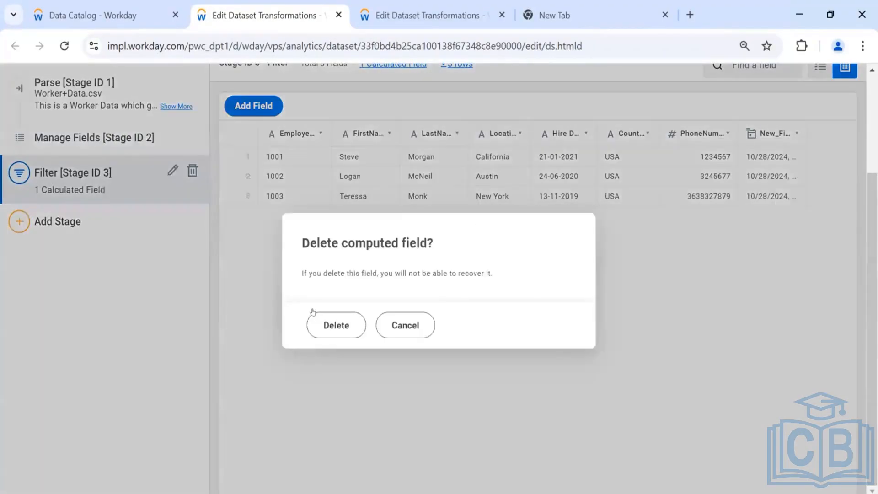
{"action": "left_click", "coordinate": [327, 330]}
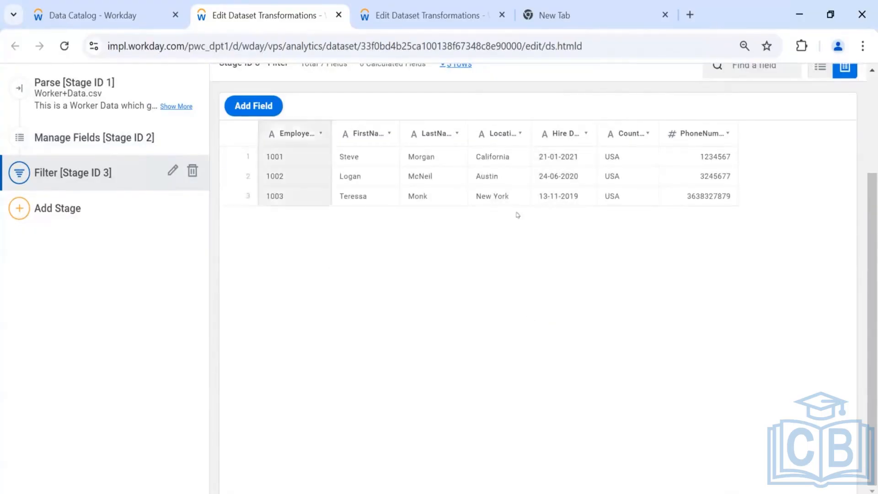
Step: Edit the Filter stage's Country condition, clear its field to examine the selectable fields, and cancel the stage edit
{"action": "left_click", "coordinate": [177, 174]}
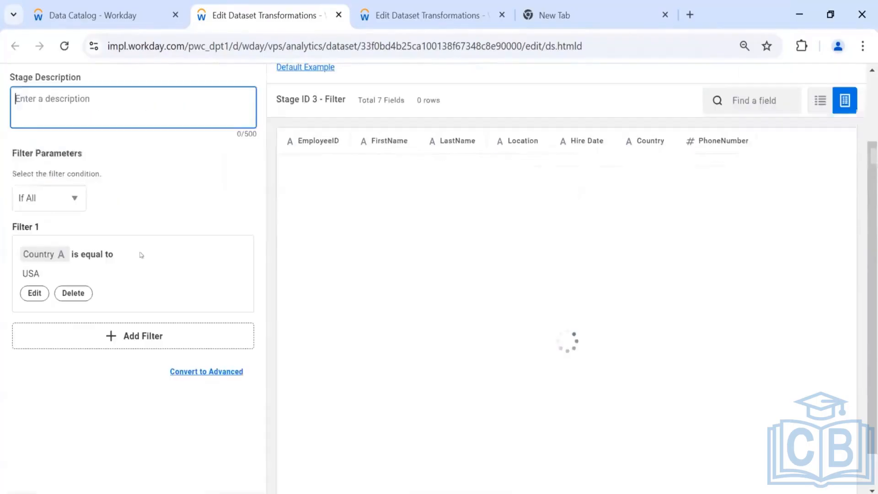
{"action": "left_click", "coordinate": [40, 294]}
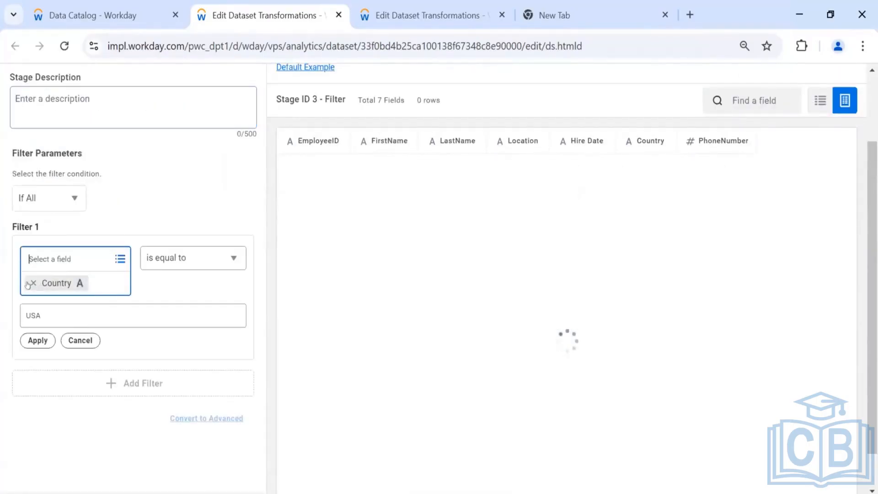
{"action": "left_click", "coordinate": [30, 284]}
{"action": "left_click", "coordinate": [29, 258]}
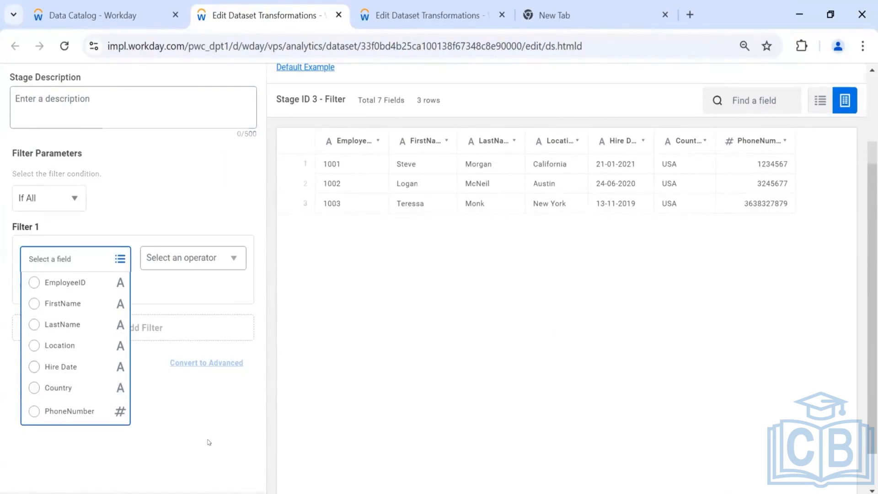
{"action": "scroll", "coordinate": [206, 441], "scroll_direction": "down", "scroll_amount": 1}
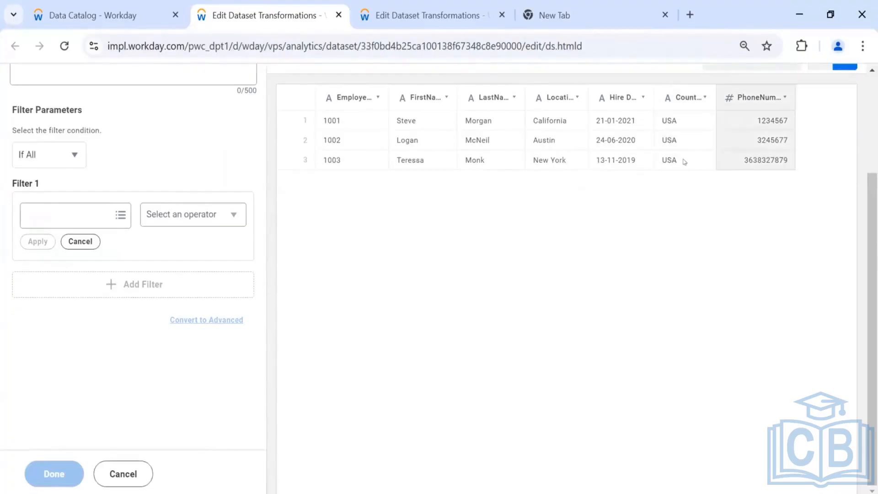
{"action": "left_click", "coordinate": [125, 476]}
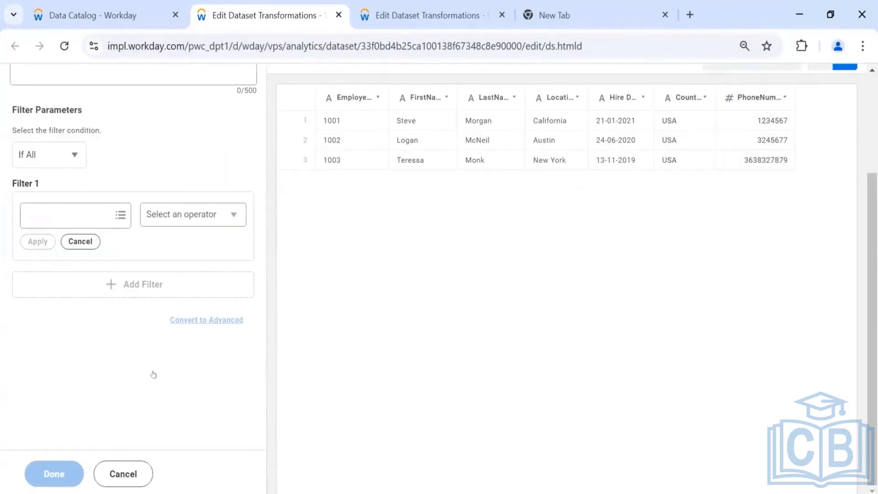
Step: Switch to the BDS Worker Data 23 Report transformations and add a Filter stage after the Parse stage
{"action": "left_click", "coordinate": [369, 4]}
{"action": "left_click", "coordinate": [268, 14]}
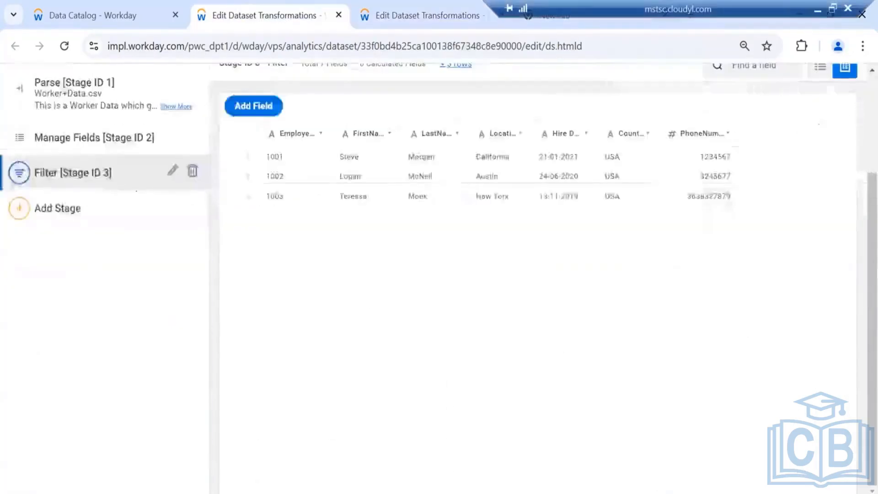
{"action": "scroll", "coordinate": [781, 109], "scroll_direction": "up", "scroll_amount": 3}
{"action": "left_click", "coordinate": [806, 134]}
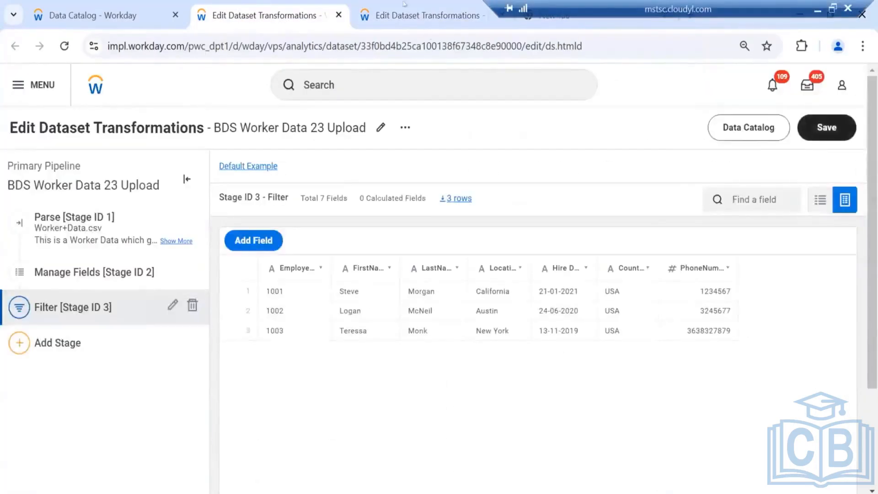
{"action": "key", "text": "ctrl+Tab"}
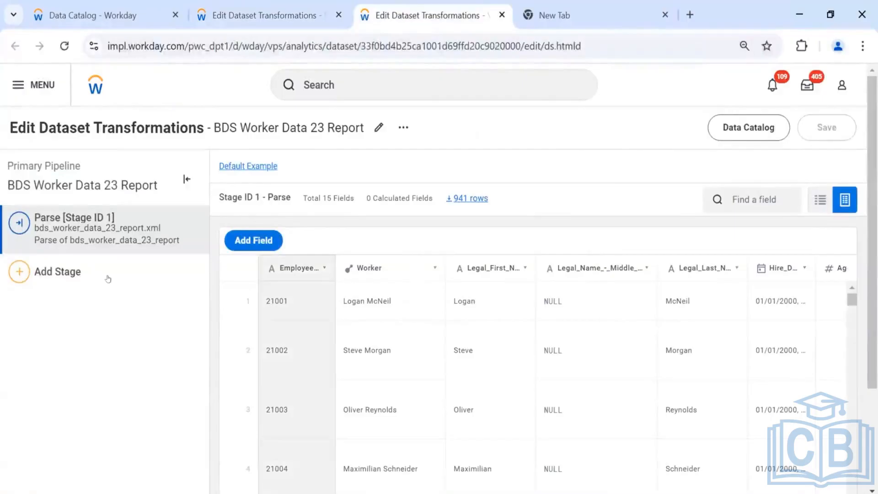
{"action": "left_click", "coordinate": [94, 272]}
{"action": "left_click", "coordinate": [73, 279]}
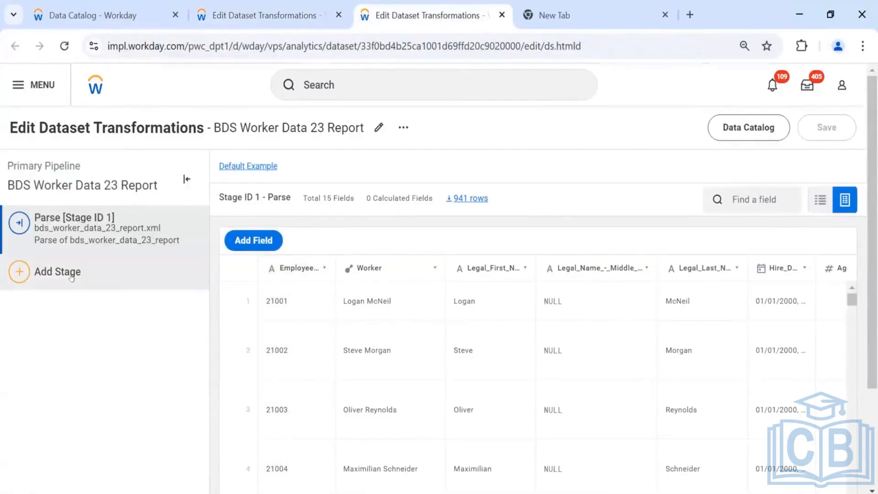
{"action": "left_click", "coordinate": [72, 279]}
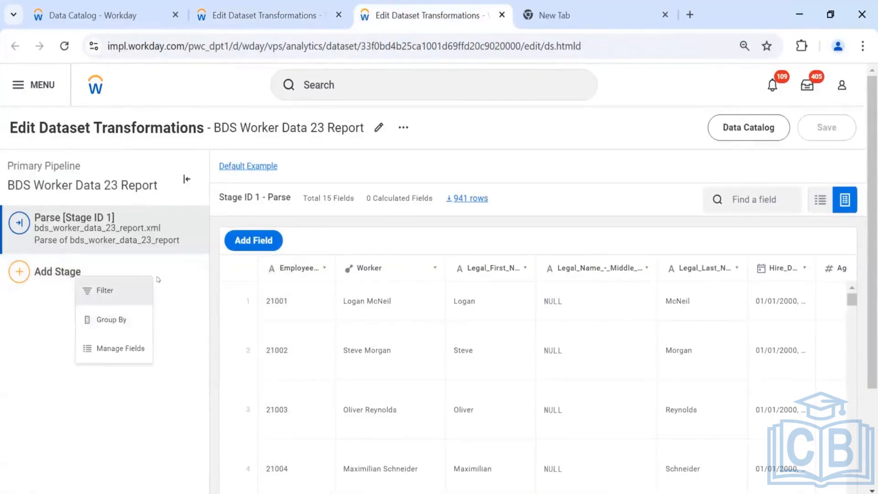
{"action": "left_click", "coordinate": [96, 292]}
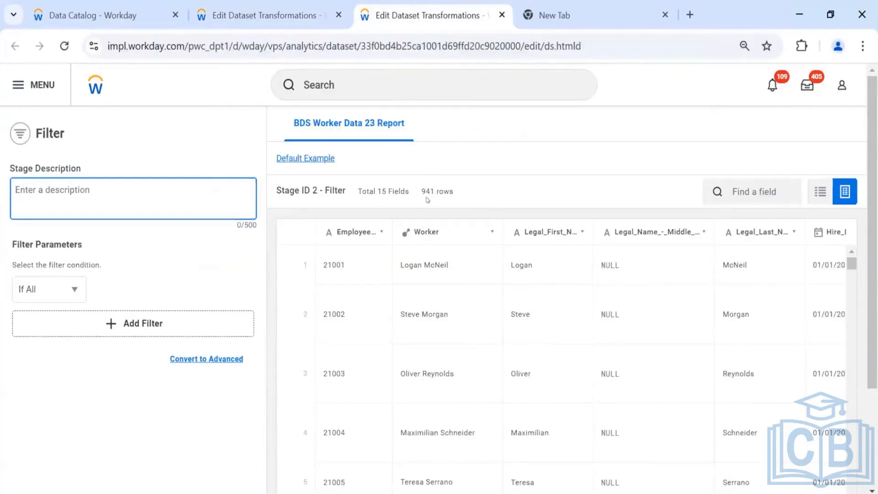
Step: Add a first filter condition to the new stage and search its field list for country
{"action": "left_click_drag", "start_coordinate": [421, 194], "coordinate": [458, 198]}
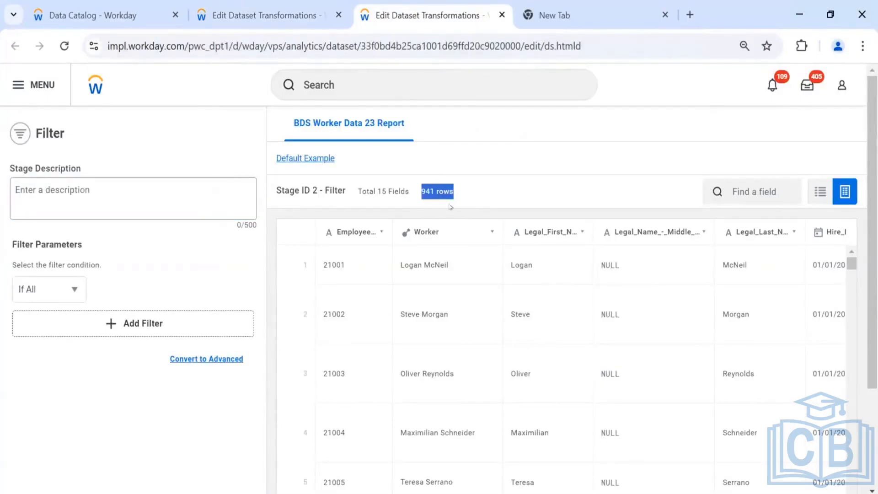
{"action": "left_click", "coordinate": [108, 320]}
{"action": "left_click", "coordinate": [85, 205]}
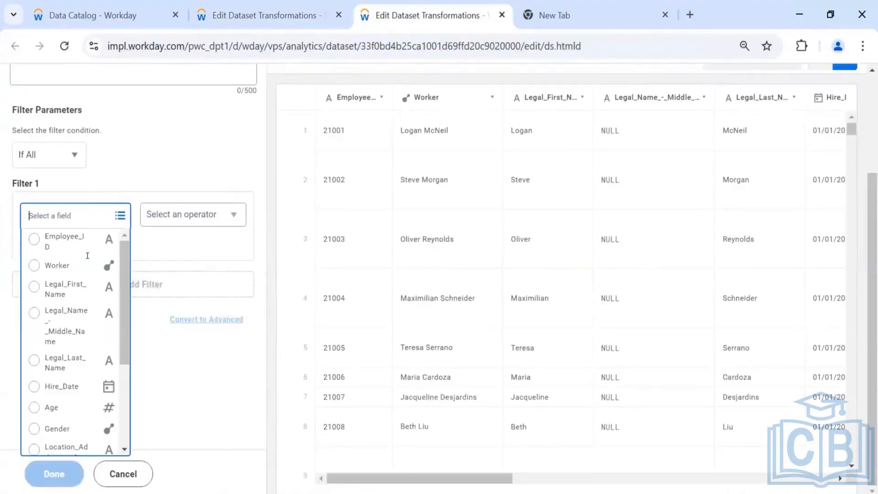
{"action": "type", "text": "cou"}
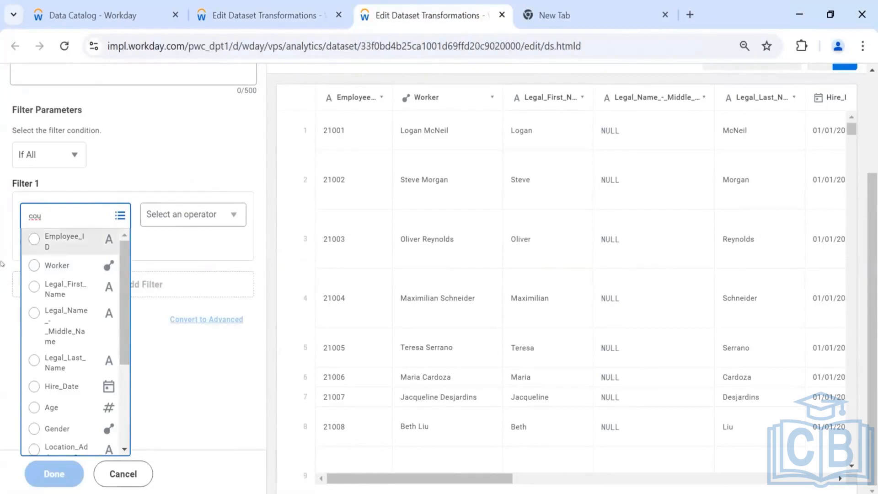
{"action": "type", "text": "nt"}
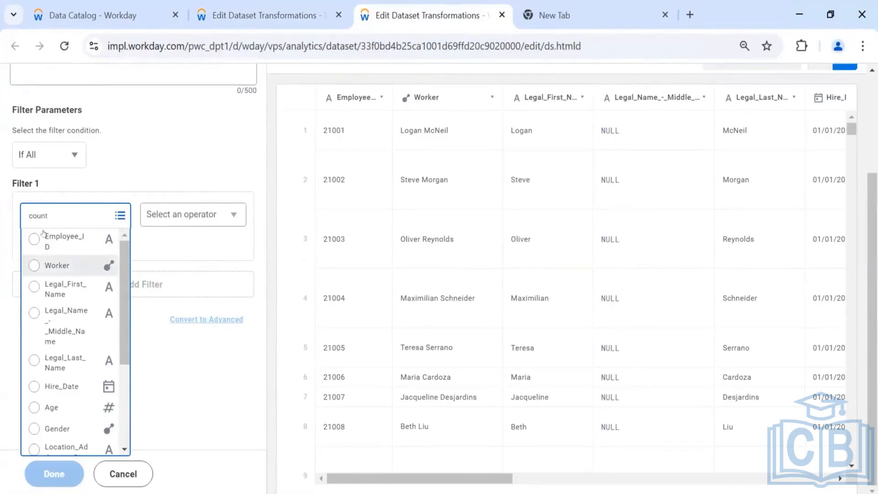
{"action": "type", "text": "ry"}
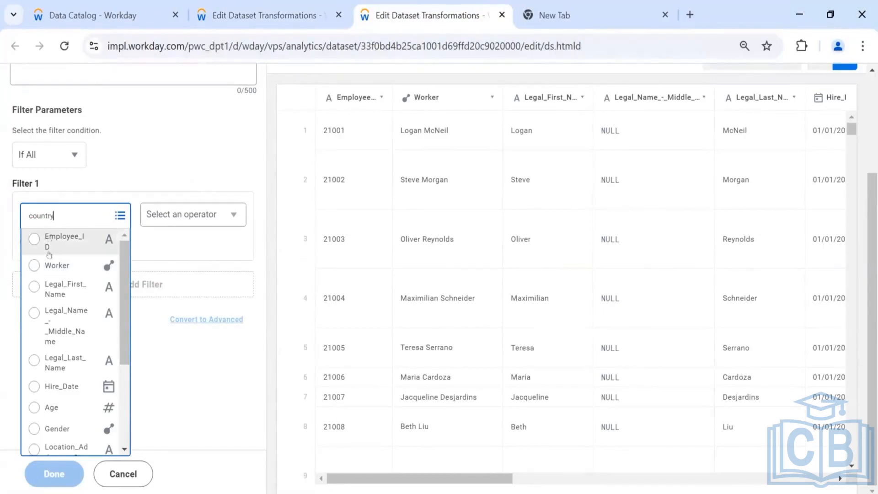
Step: Apply a filter condition where Location_Address_-_Country is equal to Poland
{"action": "left_click", "coordinate": [51, 242]}
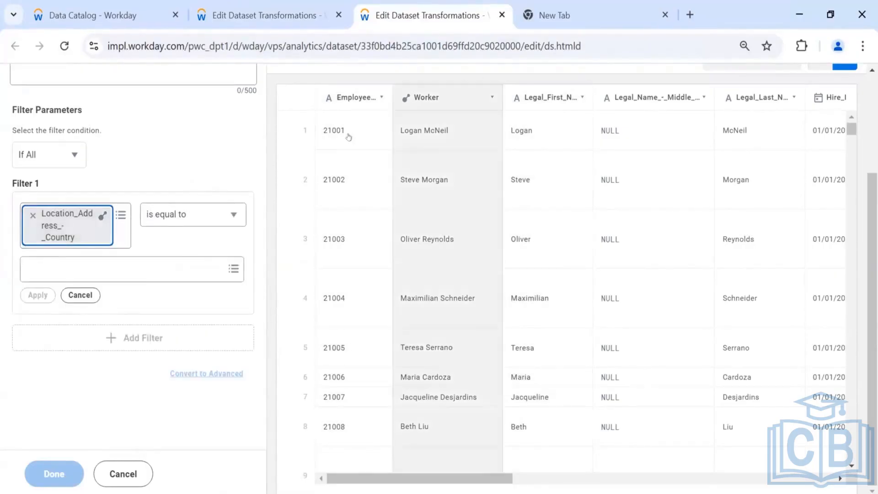
{"action": "left_click", "coordinate": [166, 272]}
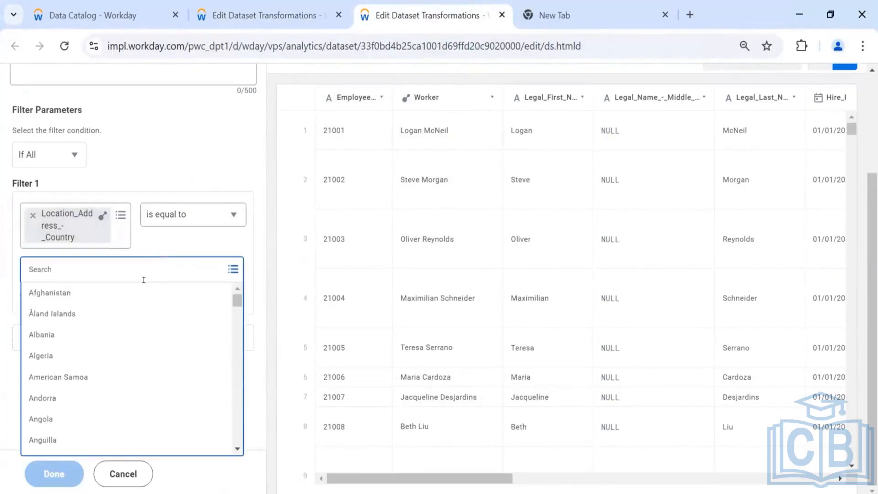
{"action": "type", "text": "polan"}
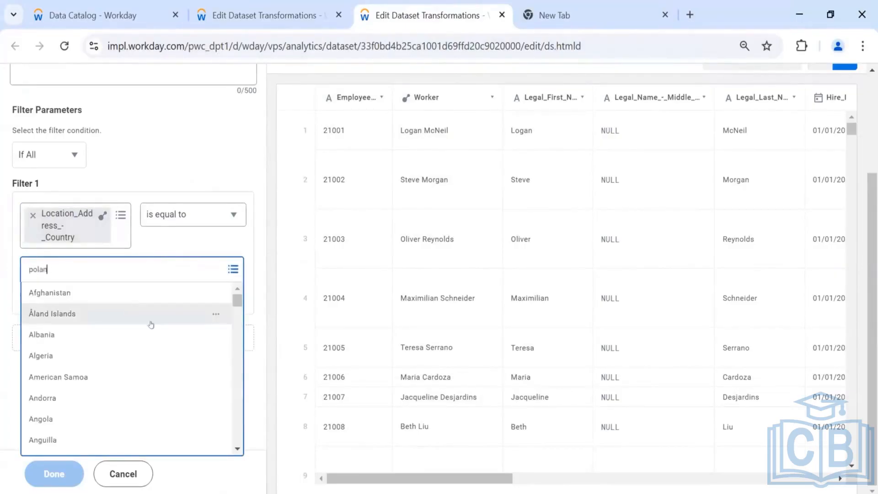
{"action": "left_click", "coordinate": [124, 297]}
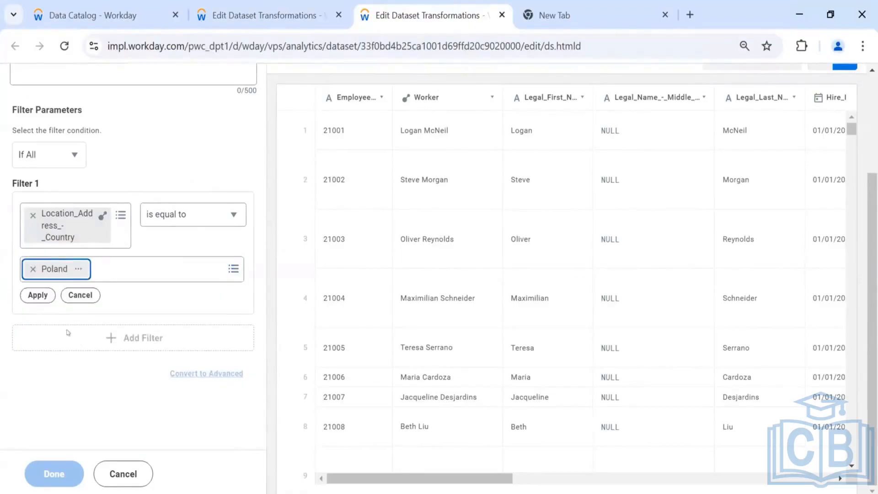
{"action": "left_click", "coordinate": [39, 297]}
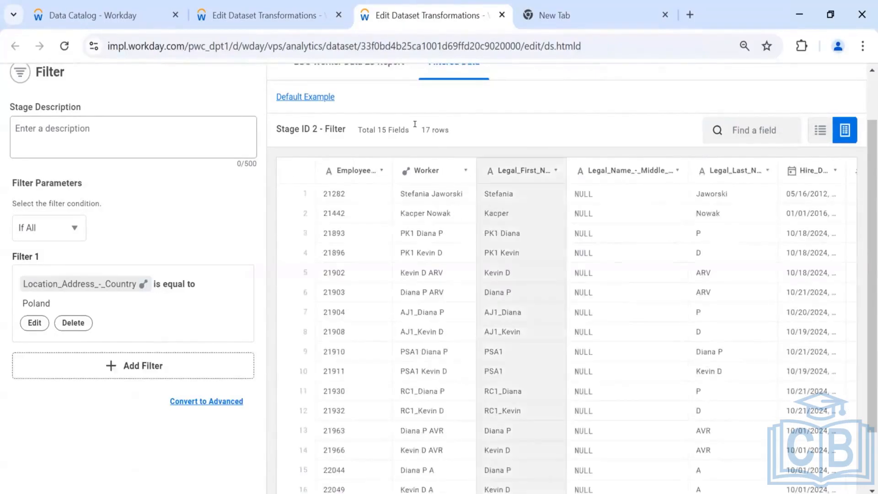
Step: Examine the filtered worker data, checking the row count and all columns, including the country and pay fields
{"action": "triple_click", "coordinate": [437, 130]}
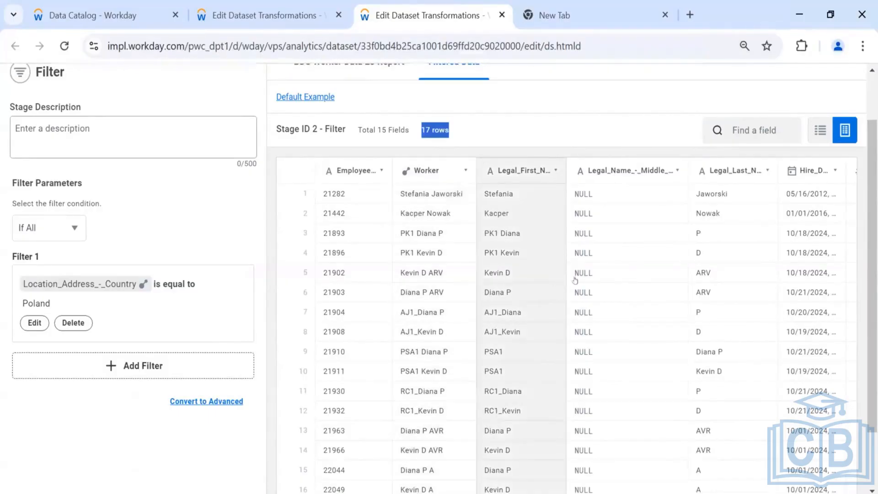
{"action": "scroll", "coordinate": [575, 281], "scroll_direction": "right", "scroll_amount": 5}
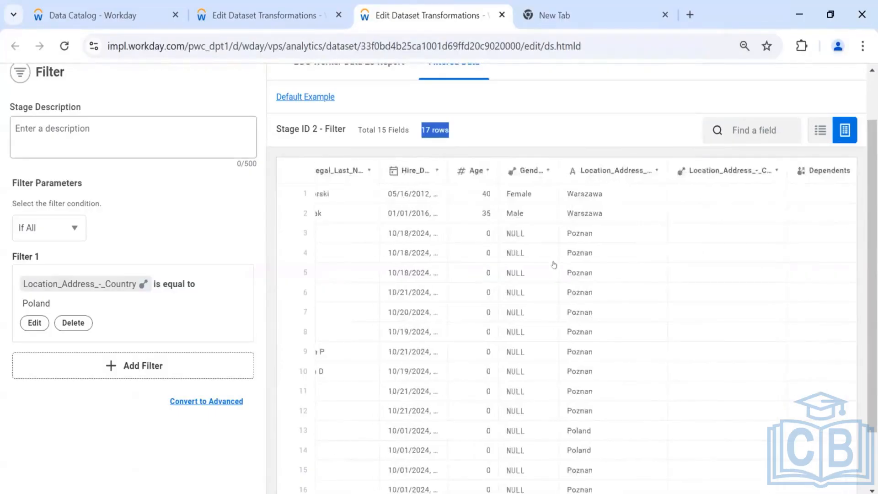
{"action": "scroll", "coordinate": [655, 304], "scroll_direction": "right", "scroll_amount": 5}
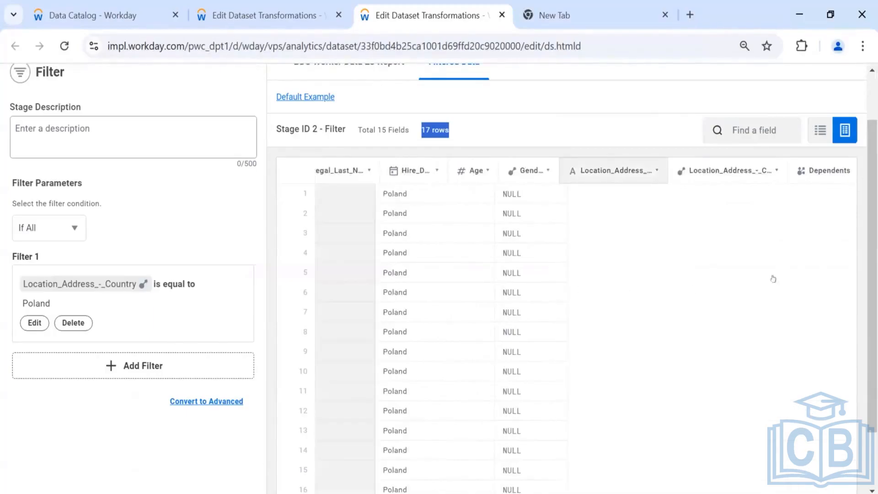
{"action": "scroll", "coordinate": [773, 279], "scroll_direction": "right", "scroll_amount": 5}
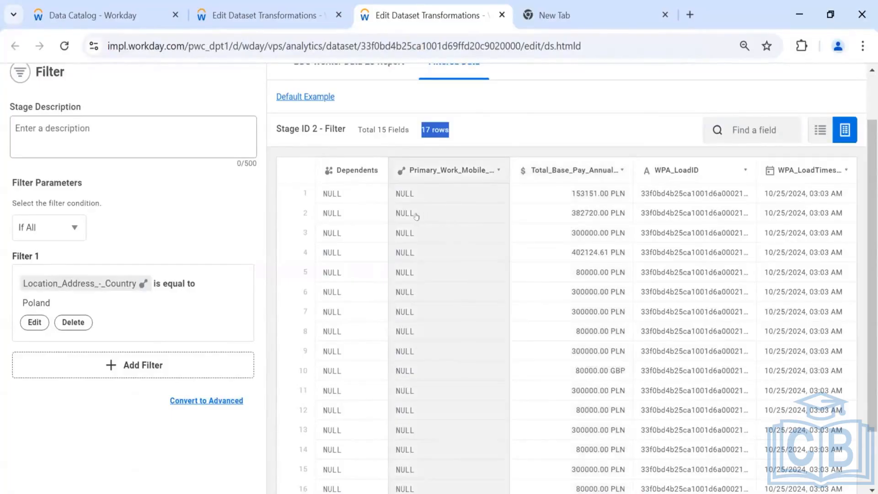
{"action": "scroll", "coordinate": [417, 216], "scroll_direction": "left", "scroll_amount": 10}
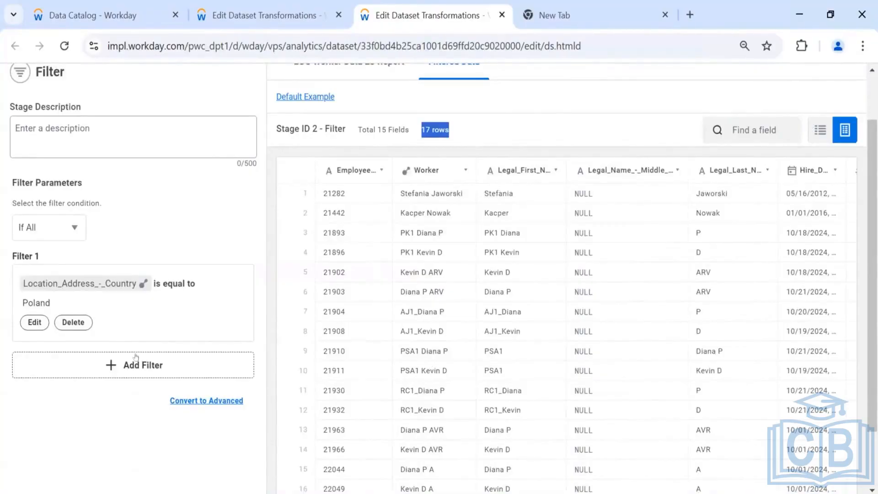
{"action": "scroll", "coordinate": [135, 354], "scroll_direction": "down", "scroll_amount": 2}
{"action": "scroll", "coordinate": [32, 326], "scroll_direction": "up", "scroll_amount": 3}
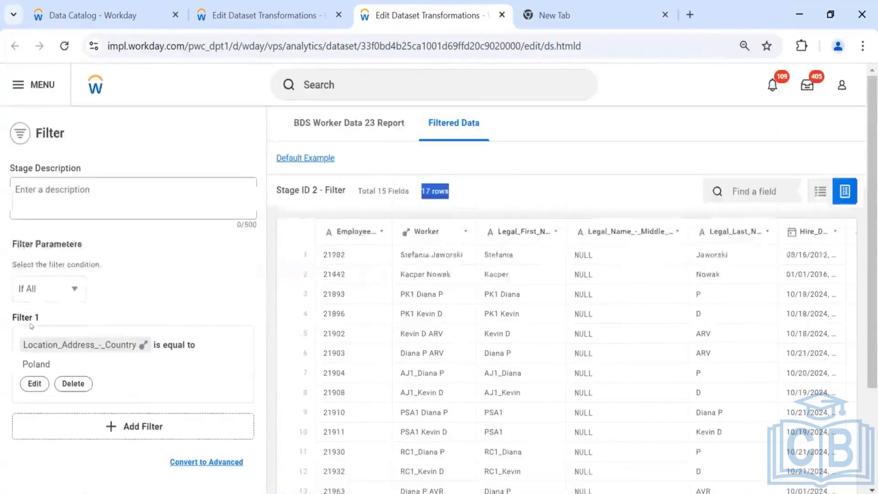
Step: Delete the Poland country filter and cancel the Filter stage
{"action": "left_click", "coordinate": [34, 384]}
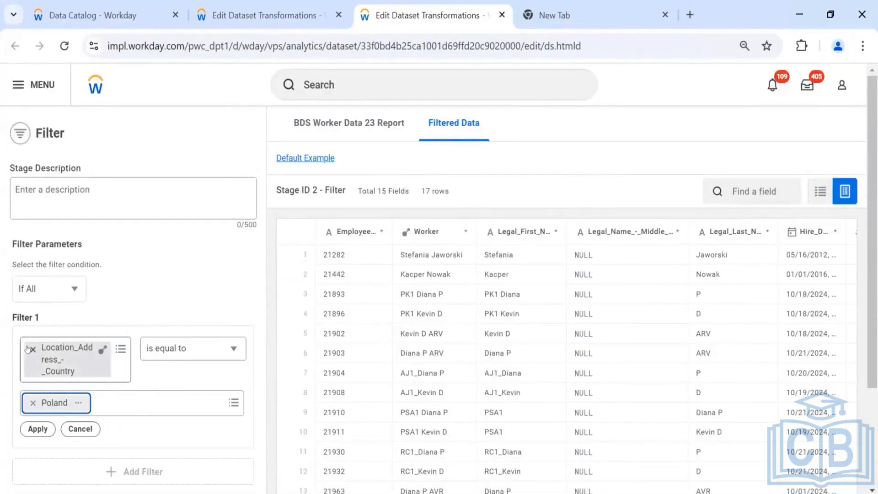
{"action": "left_click", "coordinate": [64, 427]}
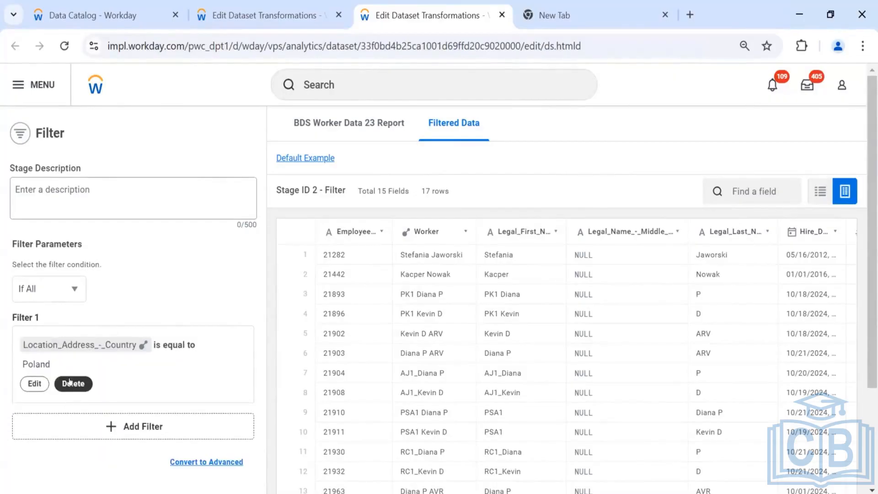
{"action": "left_click", "coordinate": [69, 383]}
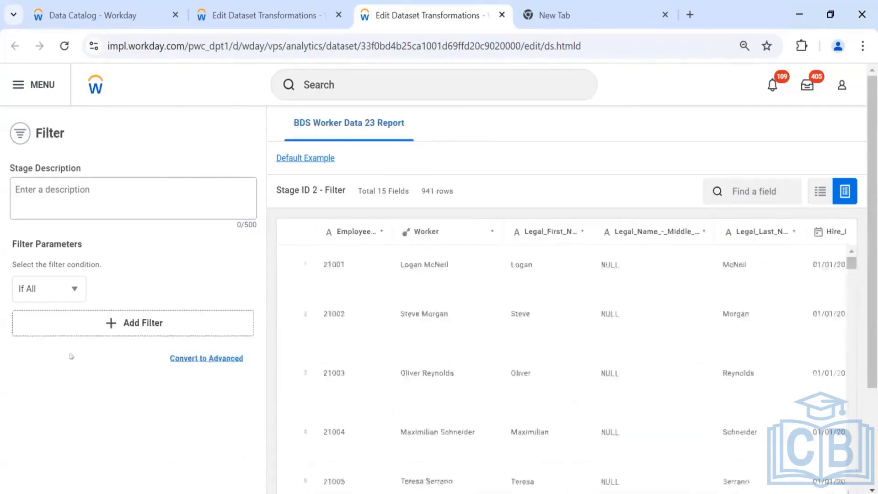
{"action": "scroll", "coordinate": [94, 466], "scroll_direction": "down", "scroll_amount": 3}
{"action": "left_click", "coordinate": [98, 467]}
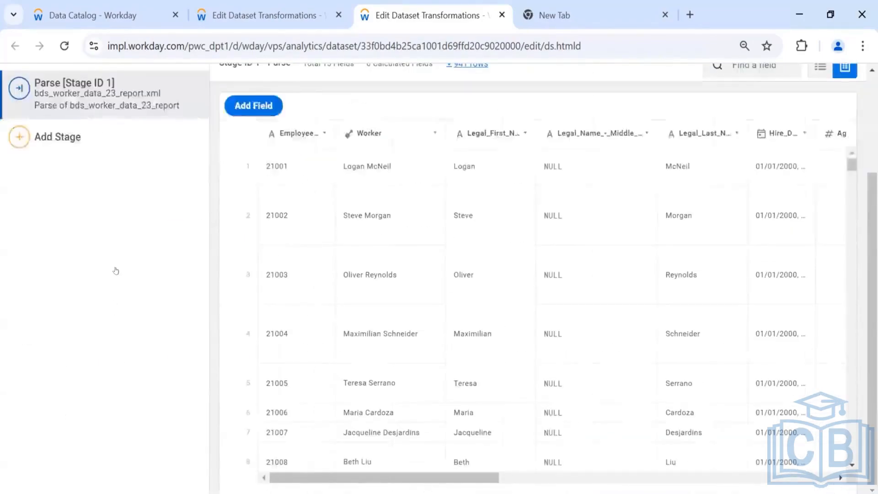
{"action": "scroll", "coordinate": [116, 271], "scroll_direction": "up", "scroll_amount": 3}
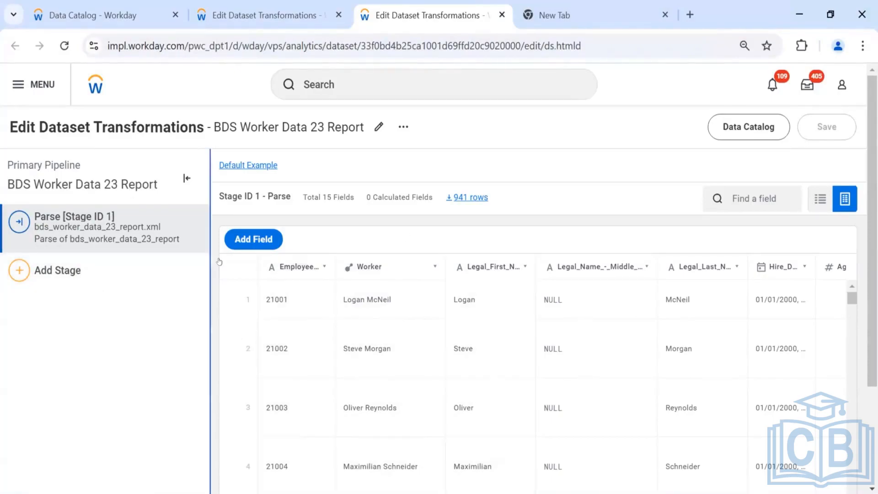
Step: Add a Group By stage to the BDS Worker Data 23 Report pipeline, grouping by Location_Address_-_Country with a Count summarization
{"action": "left_click", "coordinate": [232, 18]}
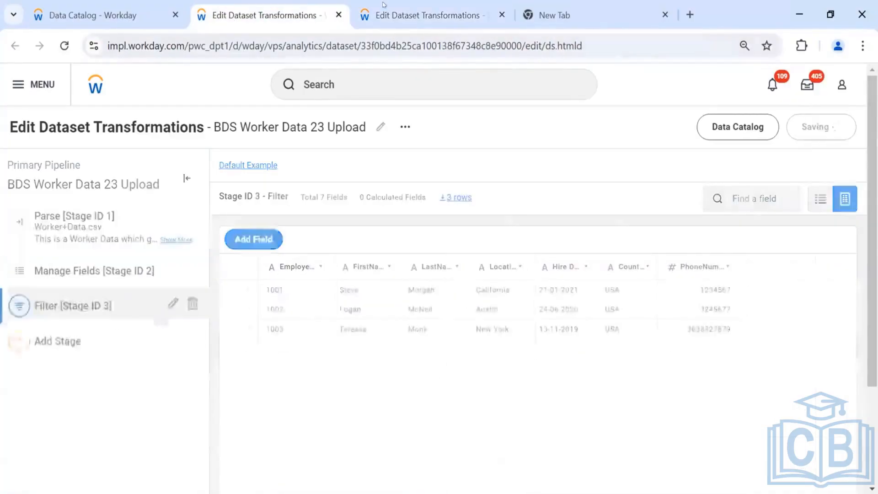
{"action": "left_click", "coordinate": [384, 11]}
{"action": "left_click", "coordinate": [99, 269]}
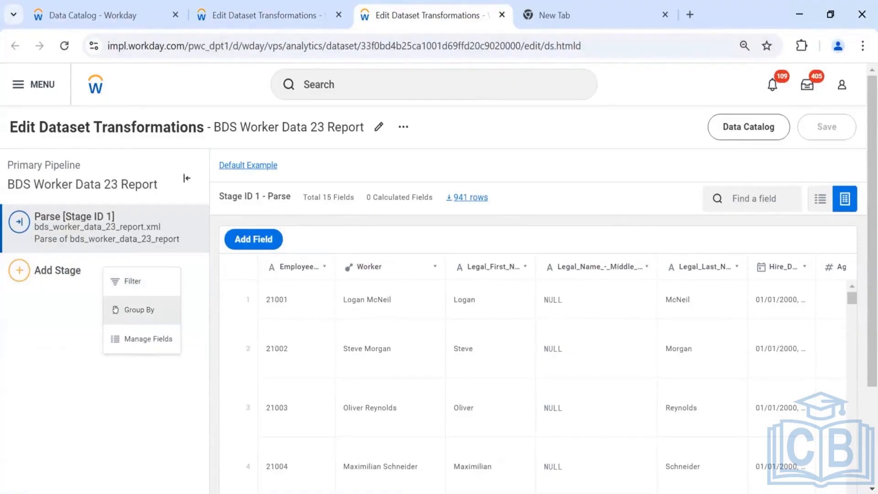
{"action": "left_click", "coordinate": [116, 309]}
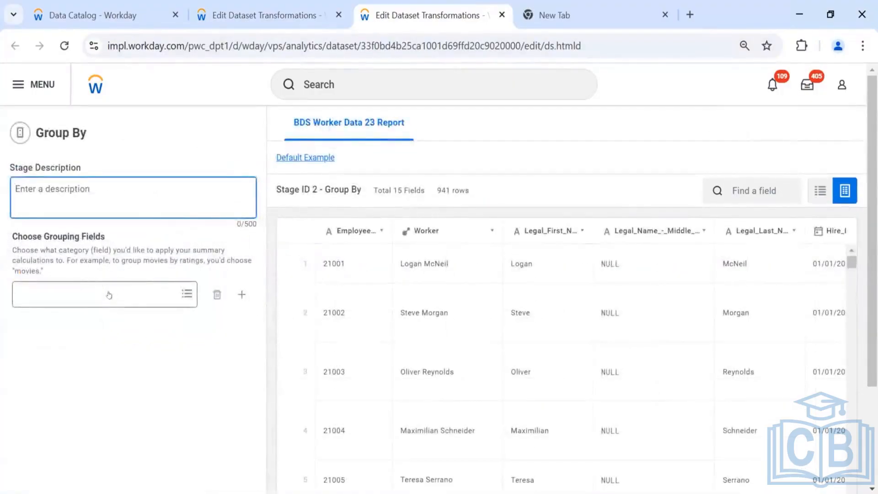
{"action": "left_click", "coordinate": [109, 292]}
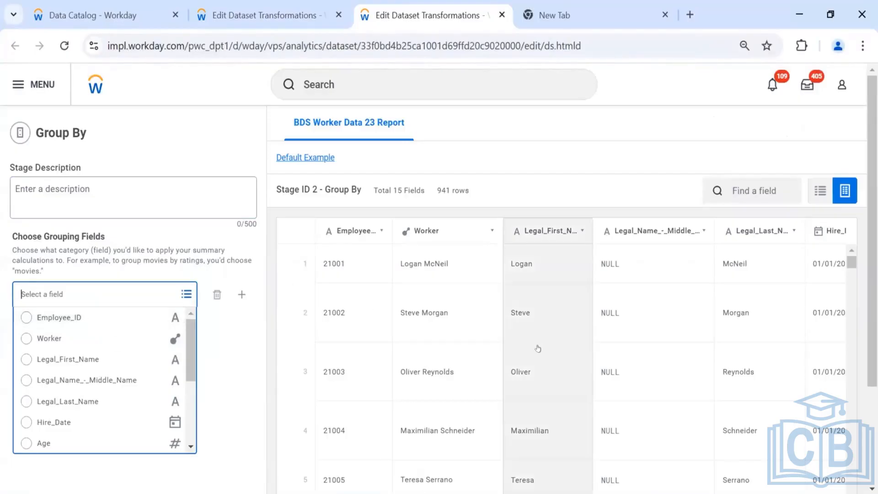
{"action": "type", "text": "countr"}
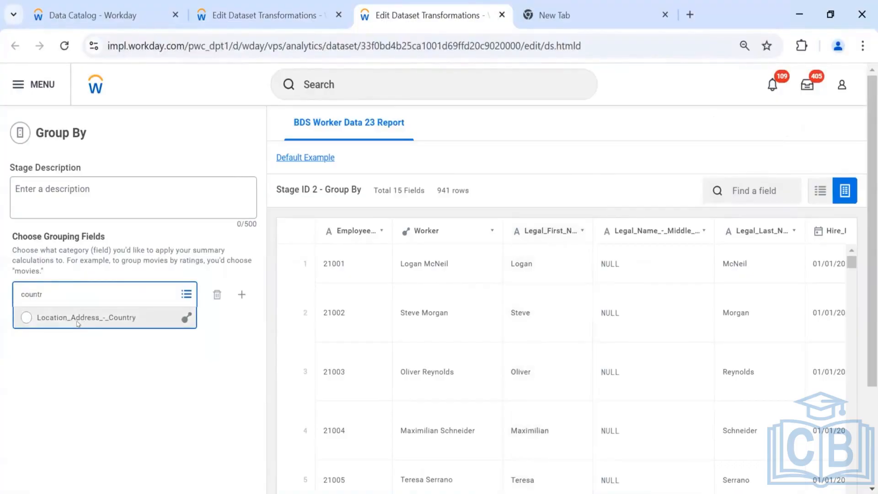
{"action": "left_click", "coordinate": [54, 320]}
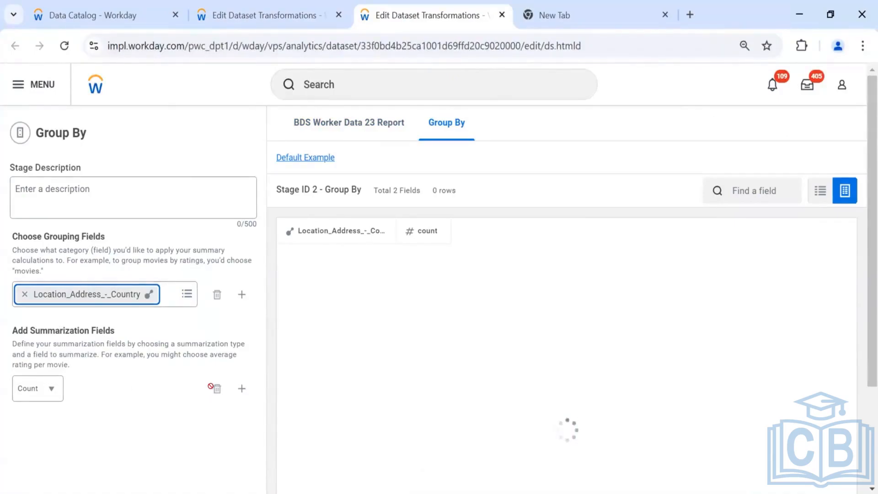
{"action": "scroll", "coordinate": [473, 300], "scroll_direction": "down", "scroll_amount": 5}
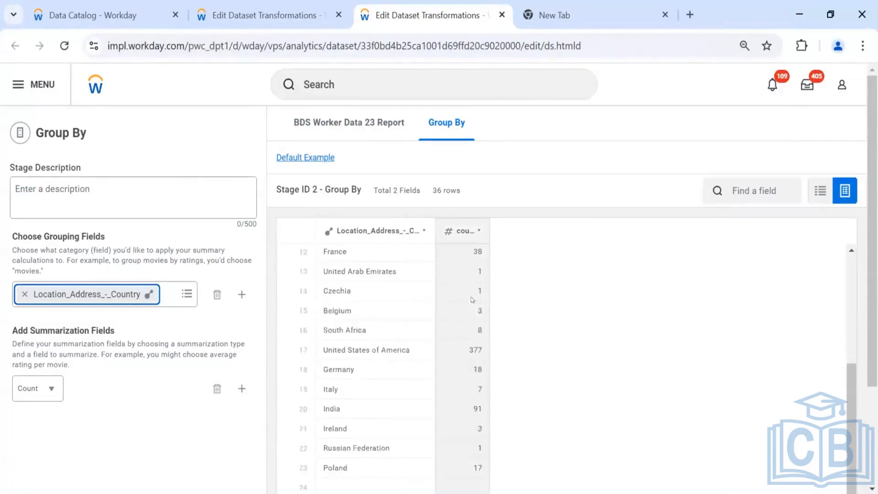
{"action": "scroll", "coordinate": [472, 299], "scroll_direction": "up", "scroll_amount": 5}
{"action": "scroll", "coordinate": [136, 441], "scroll_direction": "down", "scroll_amount": 3}
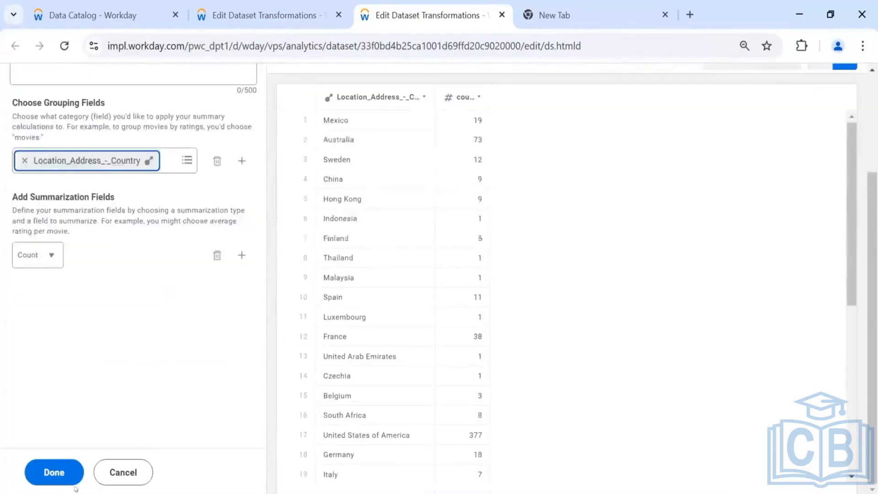
{"action": "left_click", "coordinate": [54, 473]}
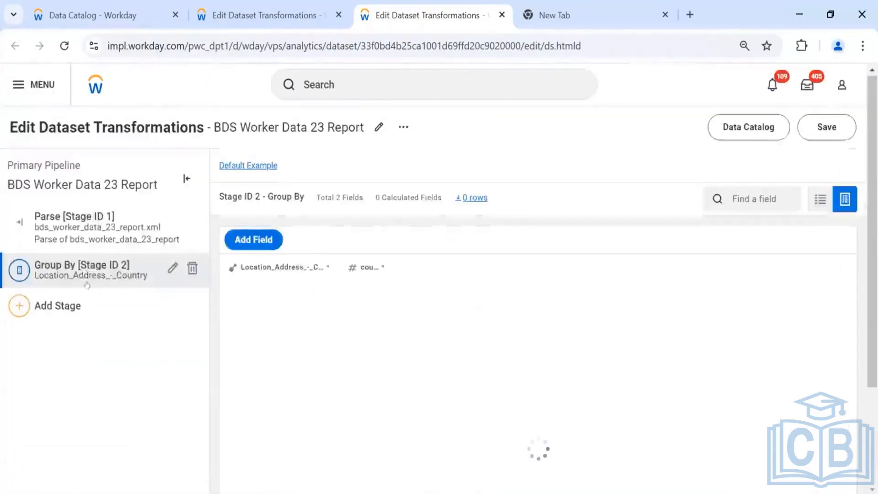
Step: Compare the Parse stage's data with the Group By stage's output and review the worker count per country
{"action": "left_click", "coordinate": [86, 231]}
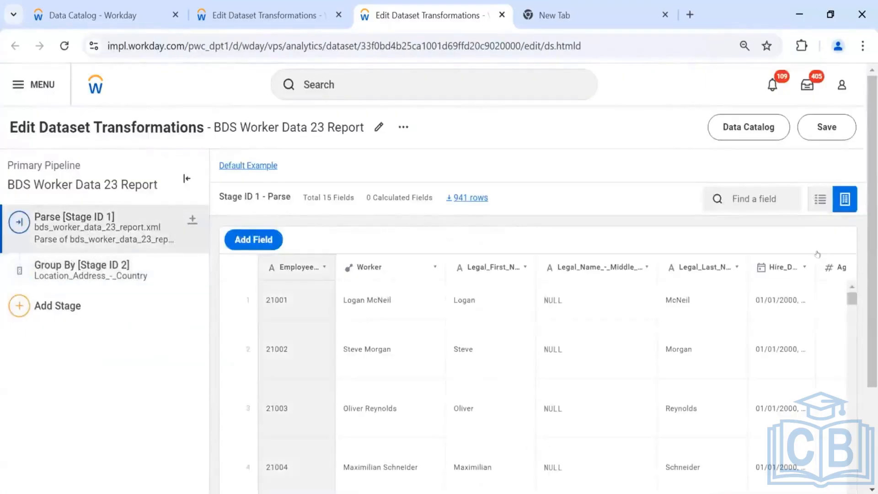
{"action": "left_click", "coordinate": [48, 262]}
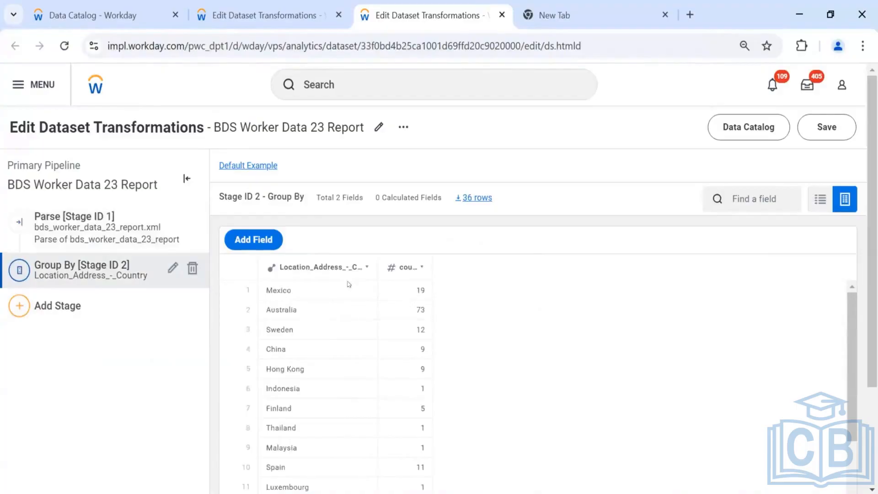
{"action": "scroll", "coordinate": [349, 287], "scroll_direction": "down", "scroll_amount": 5}
{"action": "scroll", "coordinate": [348, 280], "scroll_direction": "up", "scroll_amount": 3}
{"action": "scroll", "coordinate": [588, 225], "scroll_direction": "down", "scroll_amount": 2}
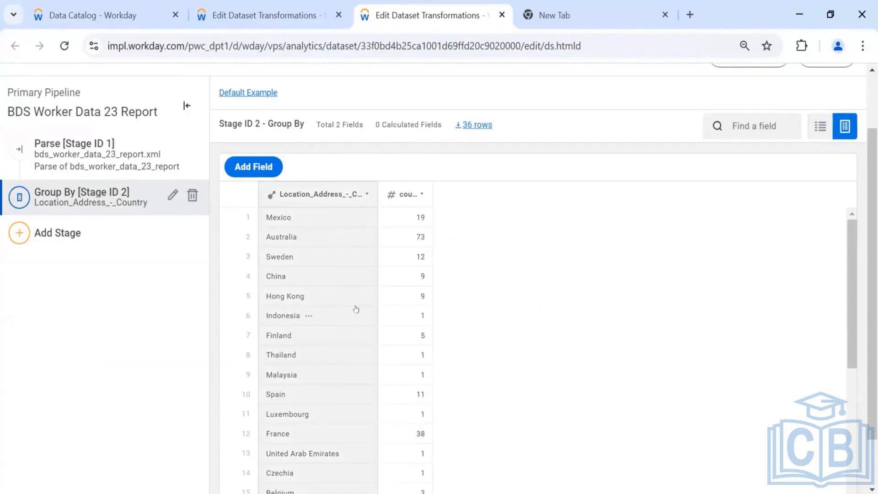
{"action": "scroll", "coordinate": [355, 308], "scroll_direction": "down", "scroll_amount": 2}
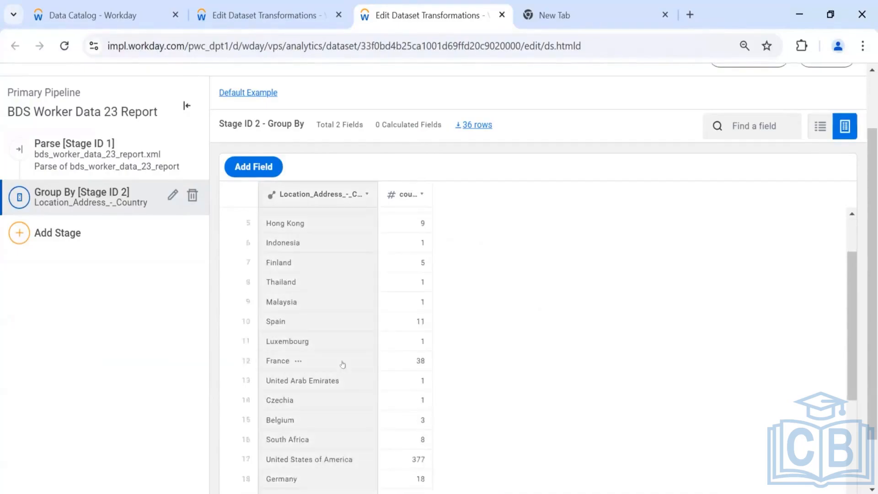
{"action": "scroll", "coordinate": [414, 363], "scroll_direction": "up", "scroll_amount": 2}
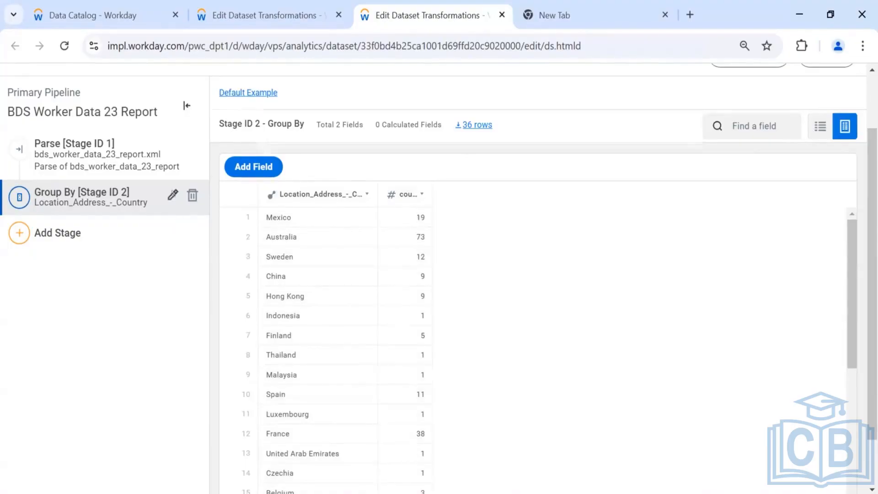
Step: Edit the Group By stage to add Gender as a second grouping field under Location_Address_-_Country
{"action": "left_click", "coordinate": [173, 195]}
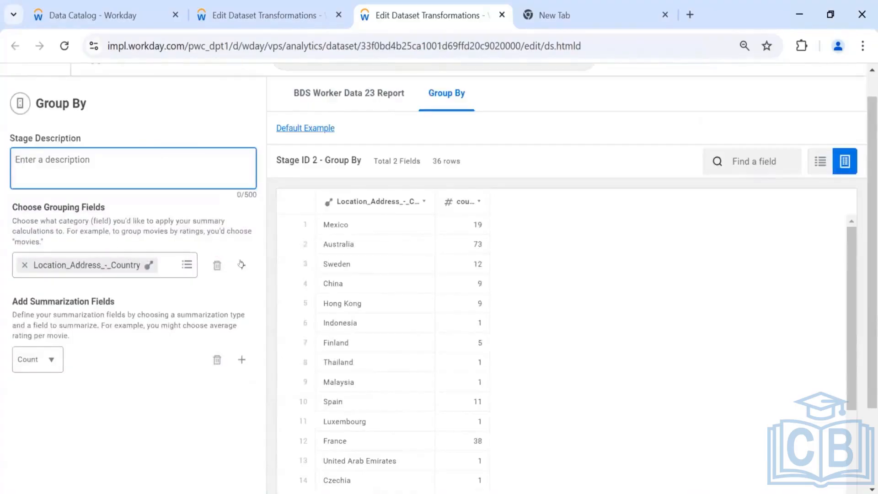
{"action": "left_click", "coordinate": [241, 264]}
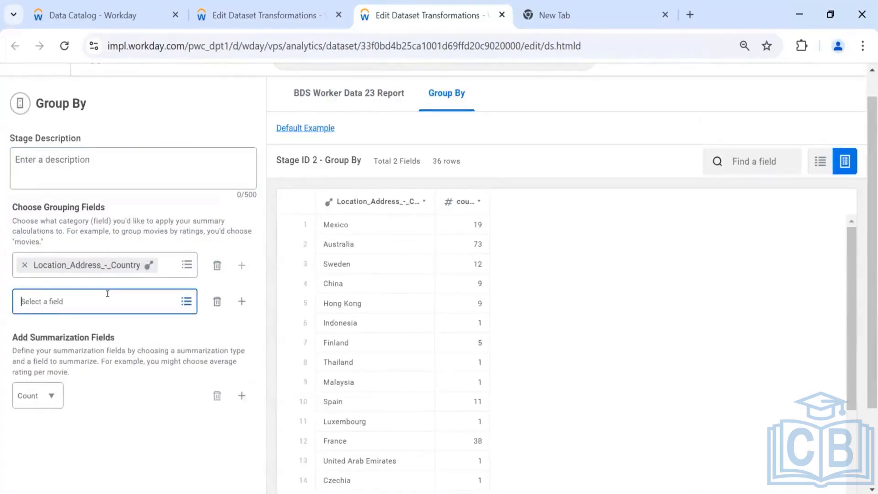
{"action": "left_click", "coordinate": [108, 293]}
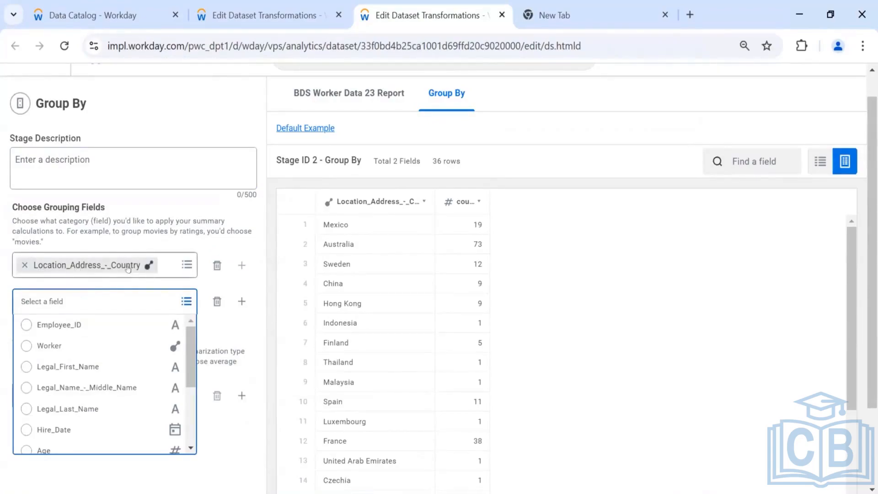
{"action": "scroll", "coordinate": [119, 364], "scroll_direction": "down", "scroll_amount": 2}
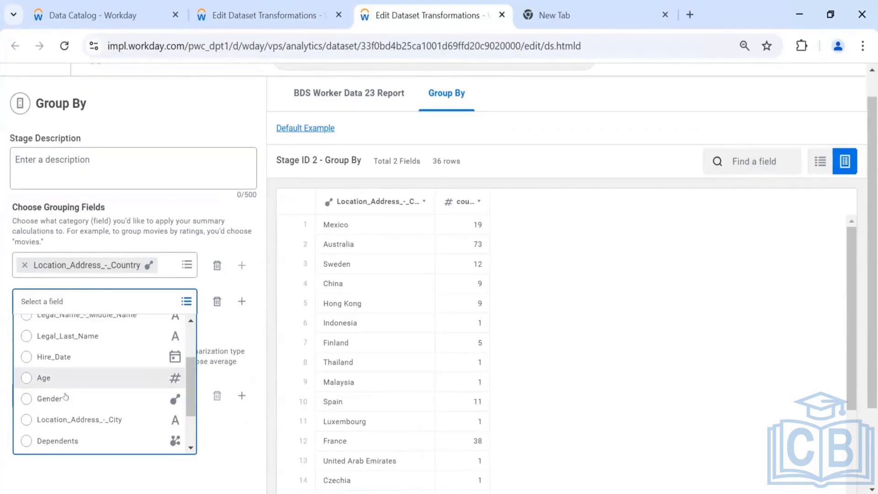
{"action": "scroll", "coordinate": [65, 388], "scroll_direction": "down", "scroll_amount": 3}
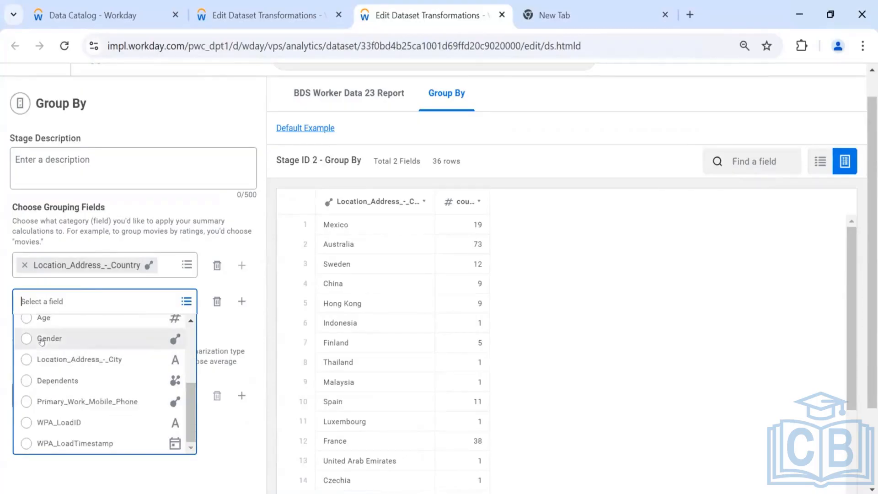
{"action": "left_click", "coordinate": [41, 338]}
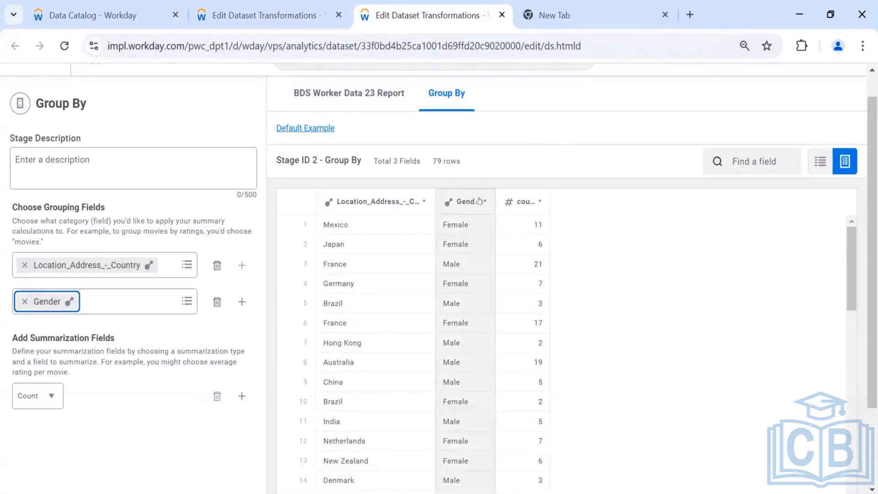
Step: Sort the Group By preview by Location_Address_-_Country in ascending order and close the field's details
{"action": "left_click", "coordinate": [417, 201]}
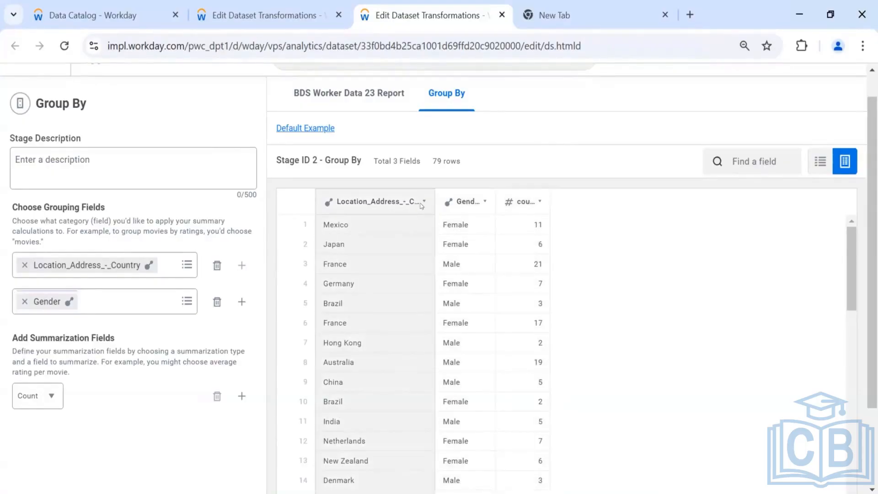
{"action": "left_click", "coordinate": [424, 202]}
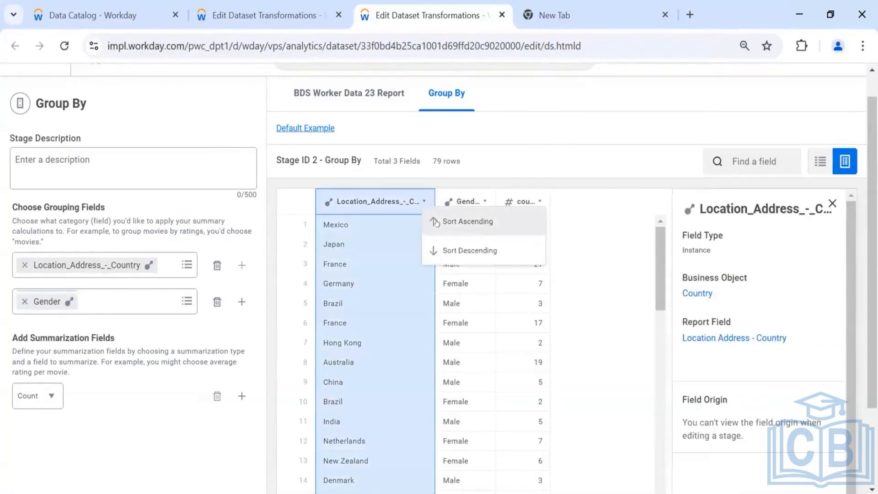
{"action": "left_click", "coordinate": [436, 223]}
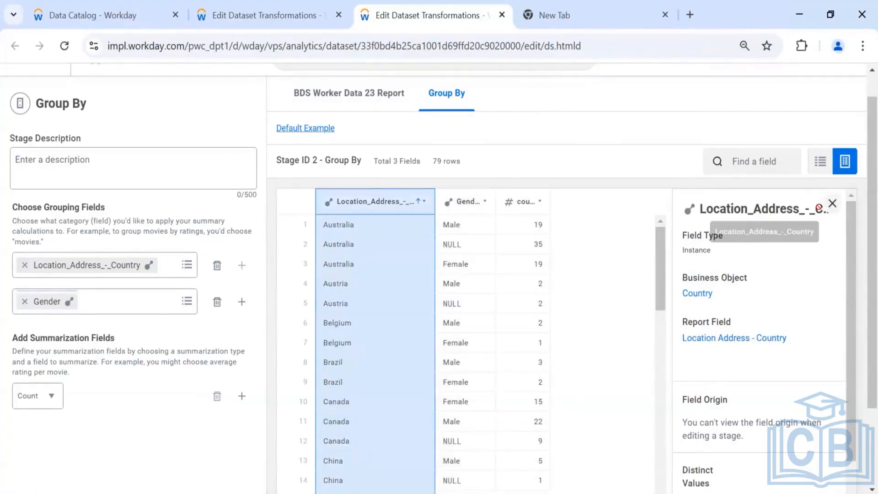
{"action": "left_click", "coordinate": [832, 203]}
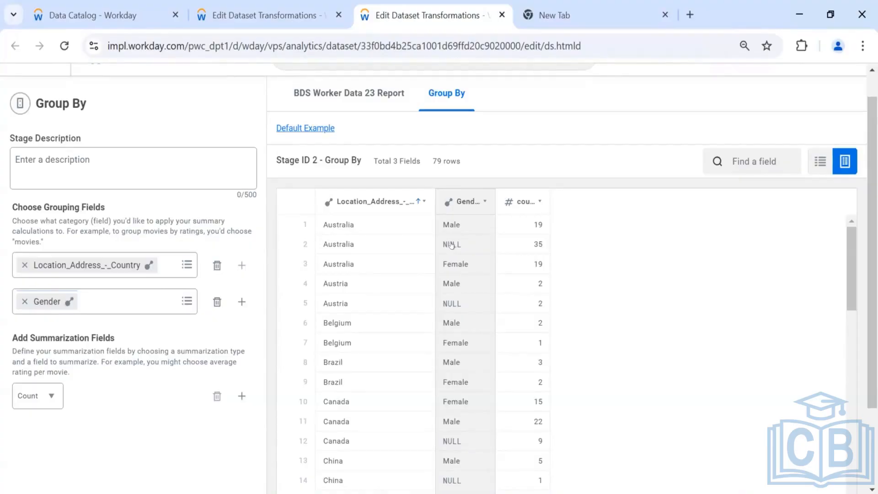
{"action": "left_click", "coordinate": [236, 297]}
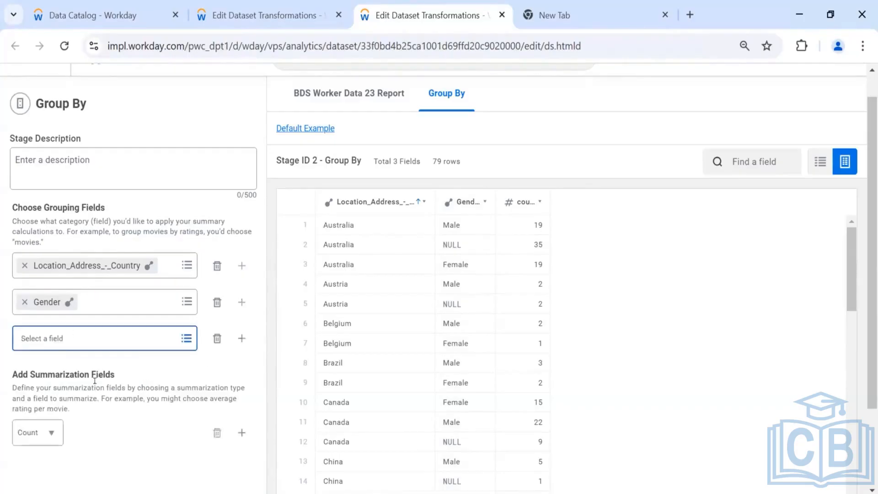
{"action": "left_click", "coordinate": [132, 336]}
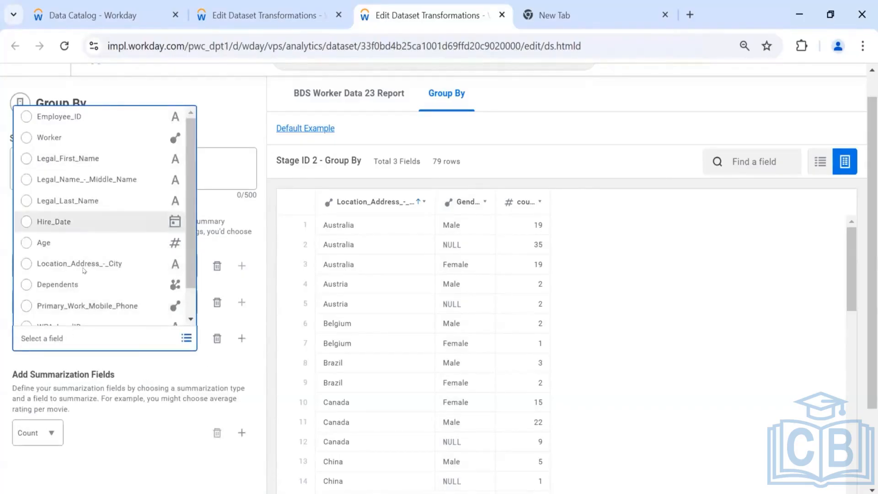
{"action": "scroll", "coordinate": [85, 232], "scroll_direction": "down", "scroll_amount": 1}
{"action": "scroll", "coordinate": [85, 231], "scroll_direction": "up", "scroll_amount": 1}
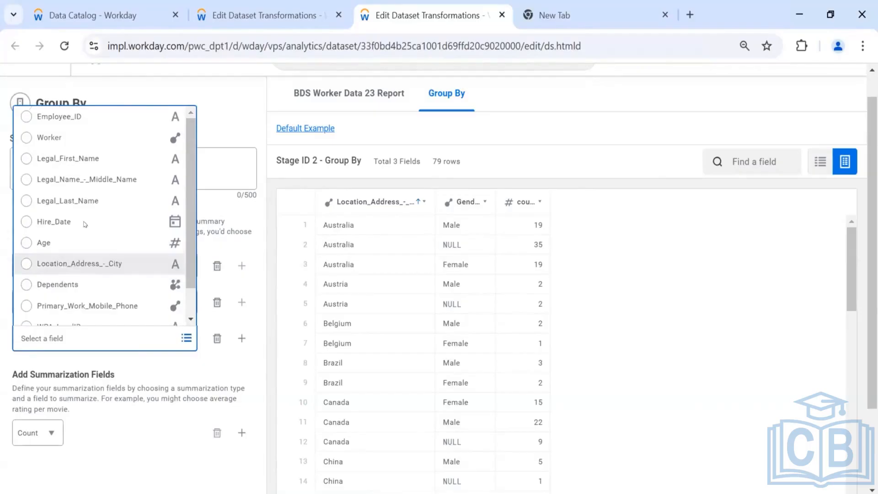
{"action": "left_click", "coordinate": [218, 339]}
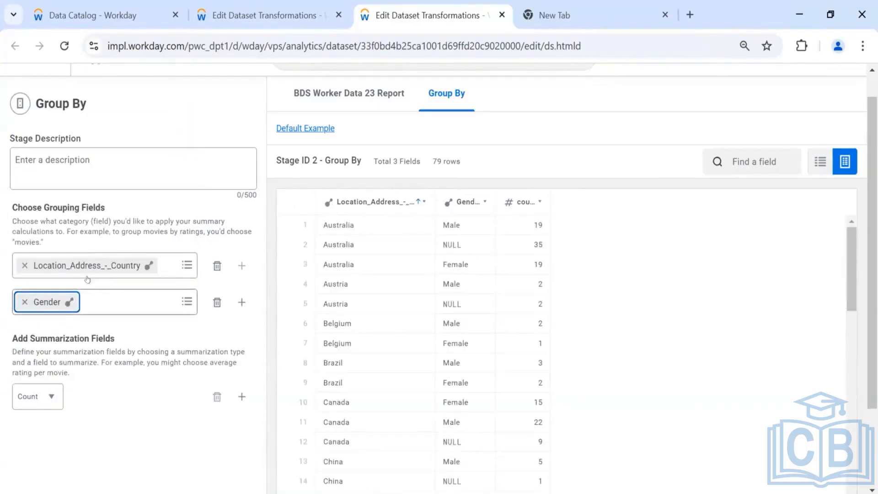
{"action": "left_click", "coordinate": [369, 269]}
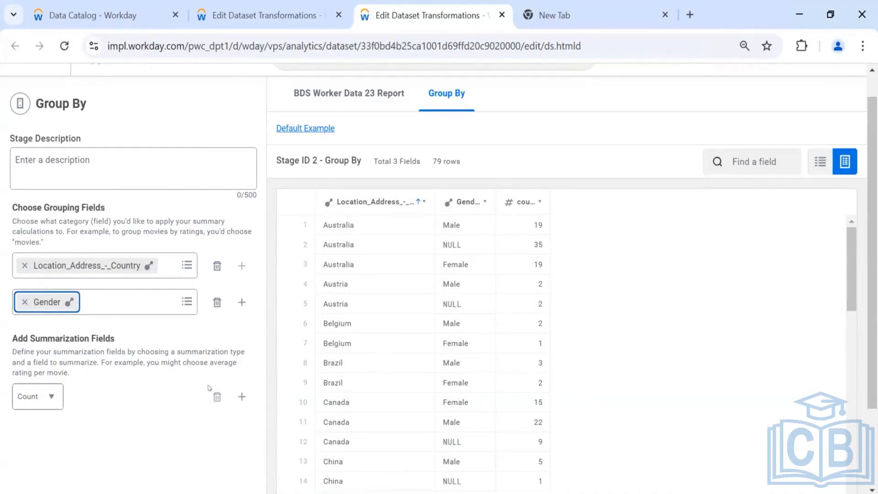
Step: Add a second summarization to the Group By stage that calculates the Avg of Age
{"action": "left_click", "coordinate": [242, 396]}
{"action": "left_click", "coordinate": [37, 433]}
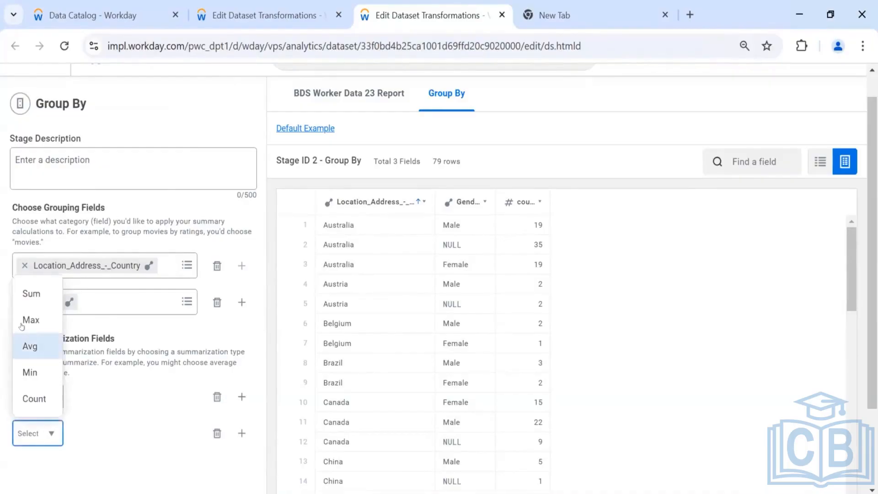
{"action": "left_click", "coordinate": [35, 343]}
{"action": "scroll", "coordinate": [42, 356], "scroll_direction": "down", "scroll_amount": 2}
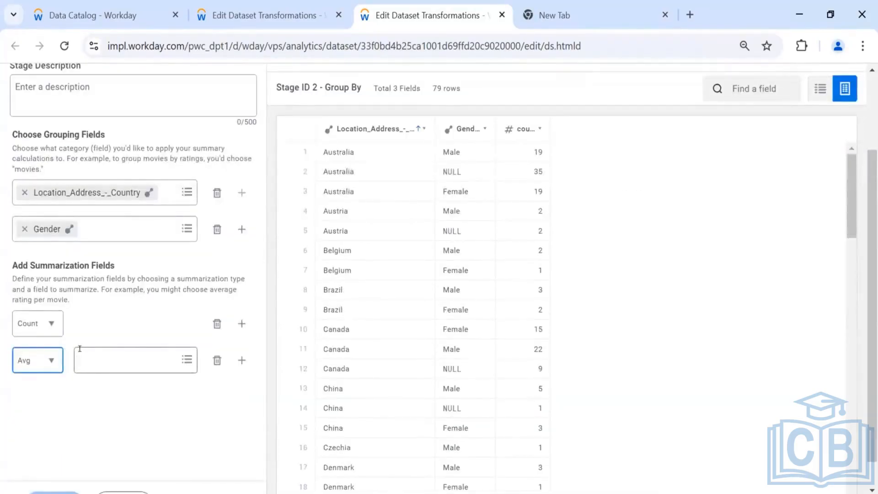
{"action": "left_click", "coordinate": [79, 349]}
{"action": "left_click", "coordinate": [103, 300]}
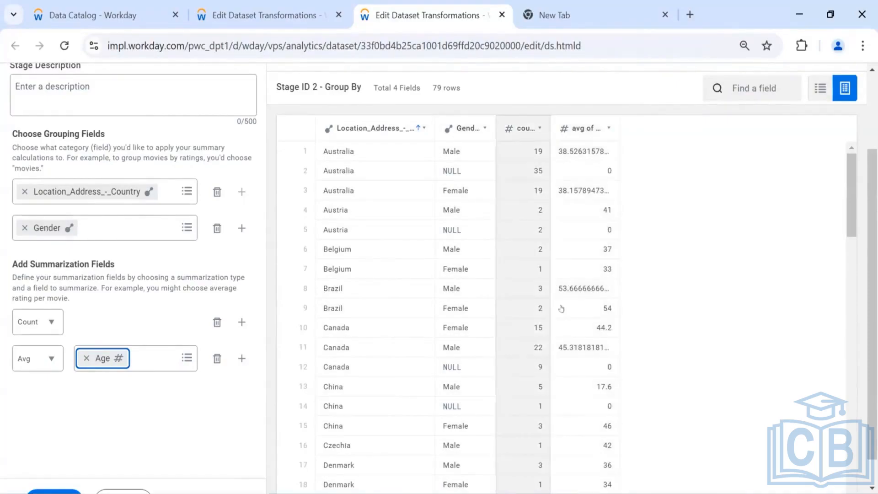
Step: Sort the Group By preview by average age in ascending order and review the averages per country and gender
{"action": "left_click", "coordinate": [606, 132]}
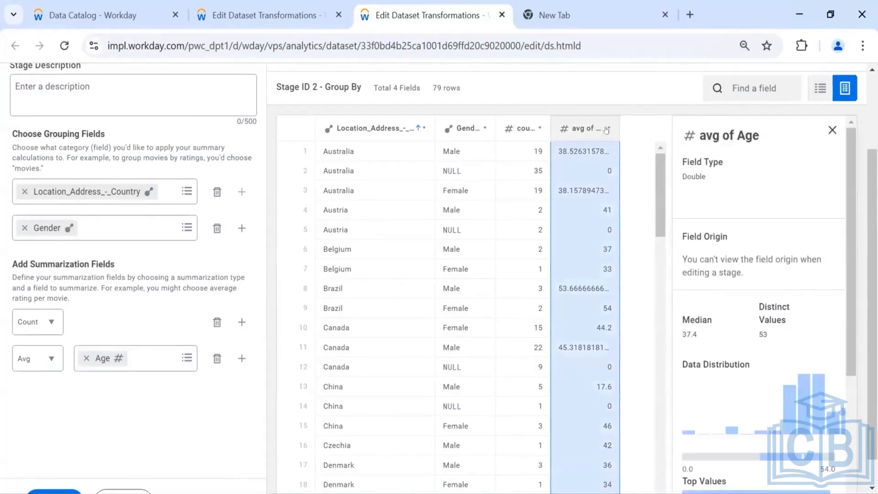
{"action": "left_click", "coordinate": [609, 129]}
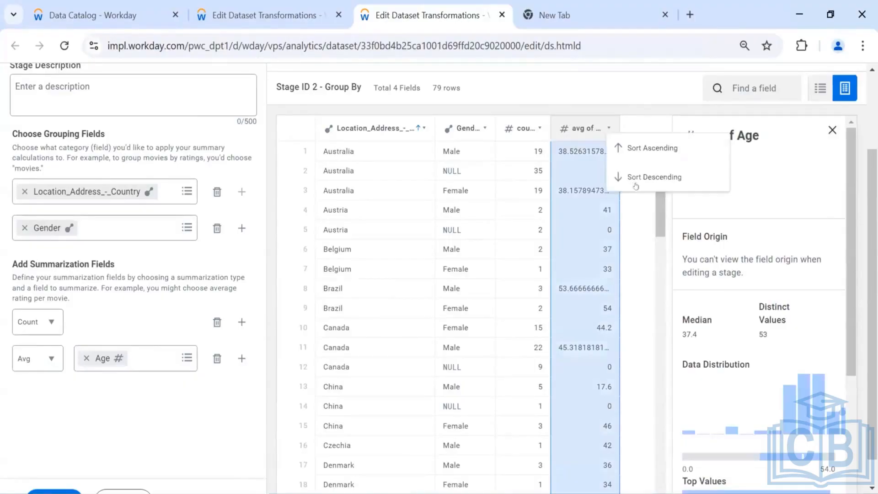
{"action": "left_click", "coordinate": [628, 153]}
{"action": "scroll", "coordinate": [582, 178], "scroll_direction": "down", "scroll_amount": 3}
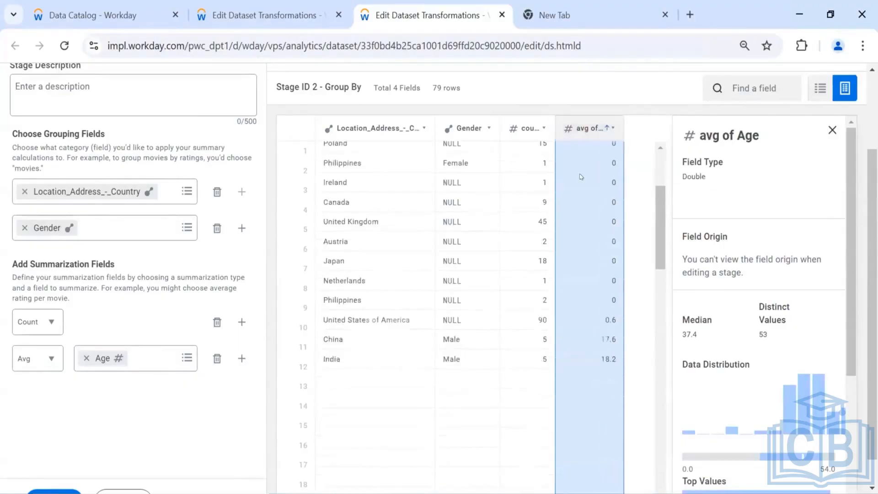
{"action": "scroll", "coordinate": [581, 177], "scroll_direction": "down", "scroll_amount": 3}
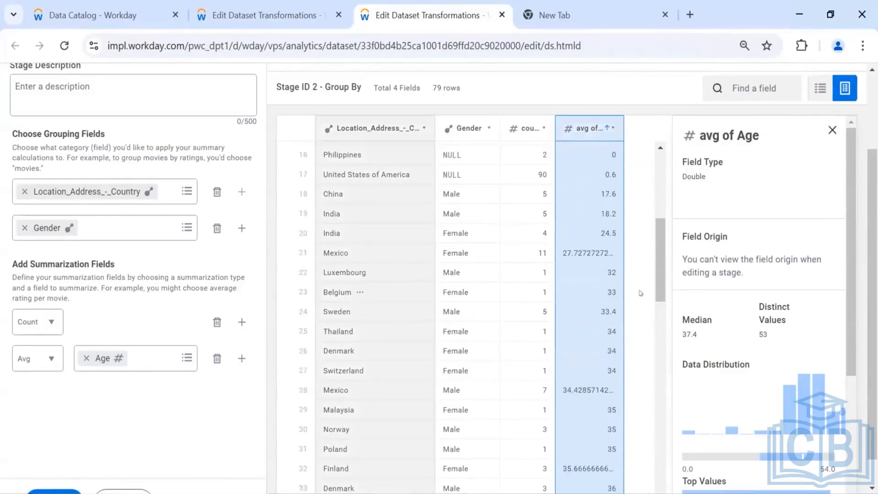
{"action": "scroll", "coordinate": [582, 314], "scroll_direction": "down", "scroll_amount": 3}
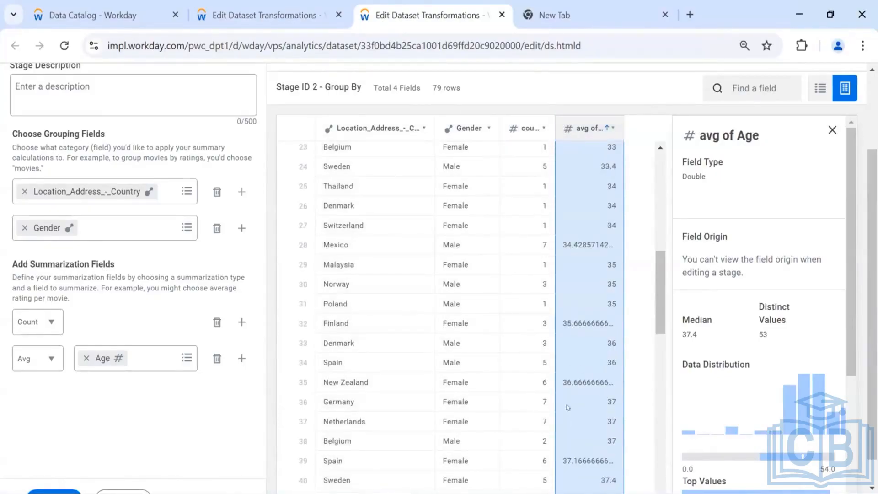
{"action": "scroll", "coordinate": [71, 360], "scroll_direction": "down", "scroll_amount": 3}
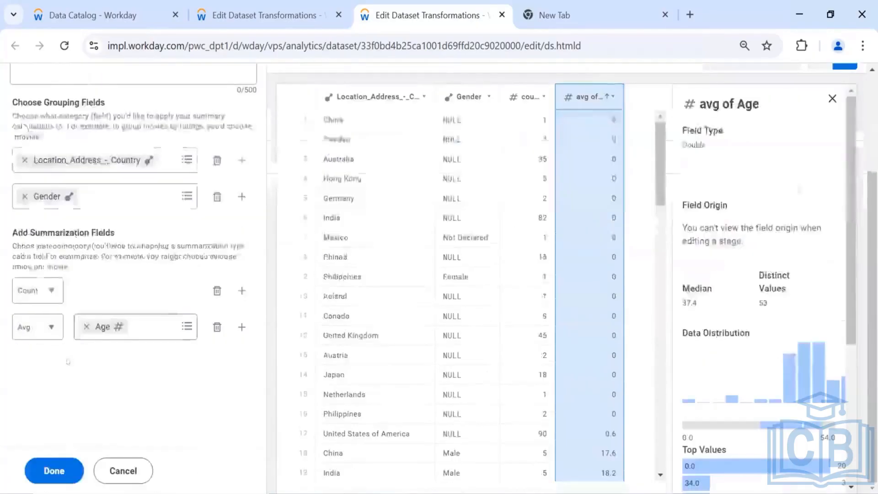
Step: Add a third summarization to the Group By stage that calculates the Sum of Total_Base_Pay_Annualized_-_Amount
{"action": "left_click", "coordinate": [241, 327]}
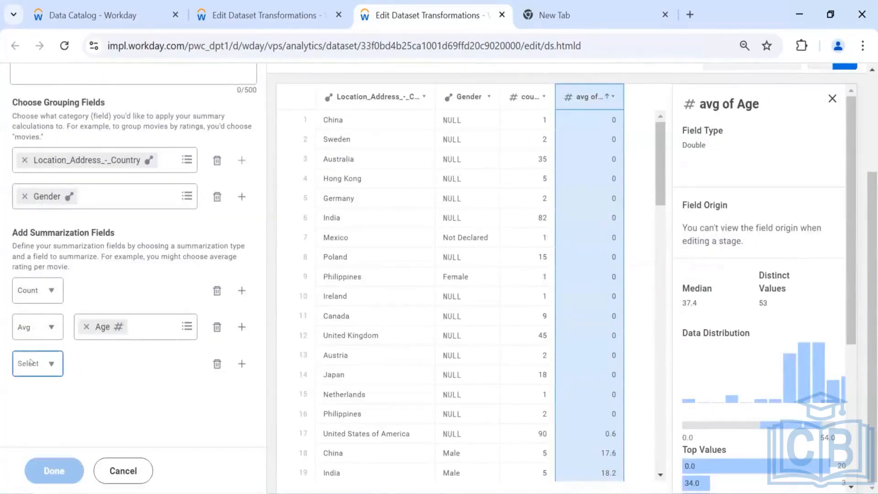
{"action": "left_click", "coordinate": [30, 362]}
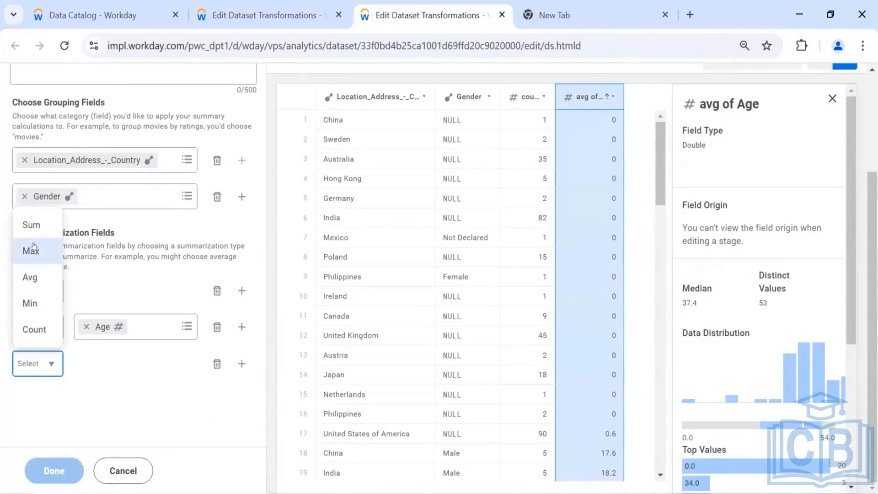
{"action": "left_click", "coordinate": [31, 225]}
{"action": "left_click", "coordinate": [96, 363]}
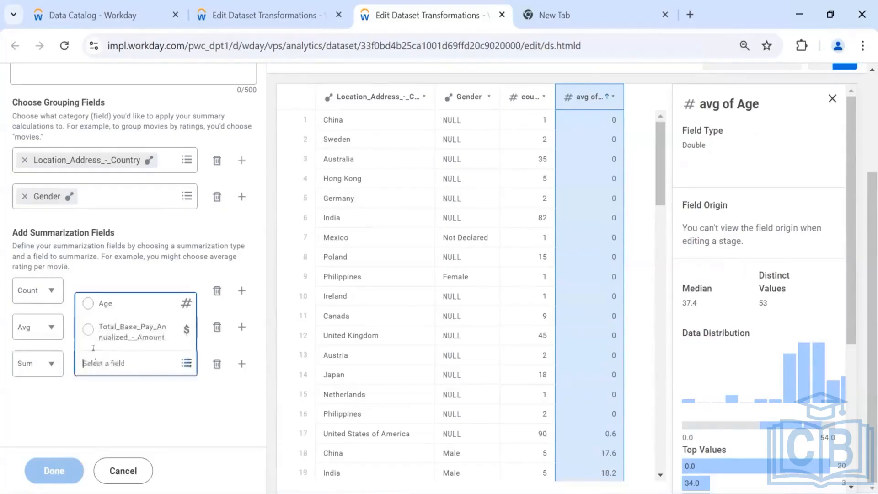
{"action": "left_click", "coordinate": [94, 337]}
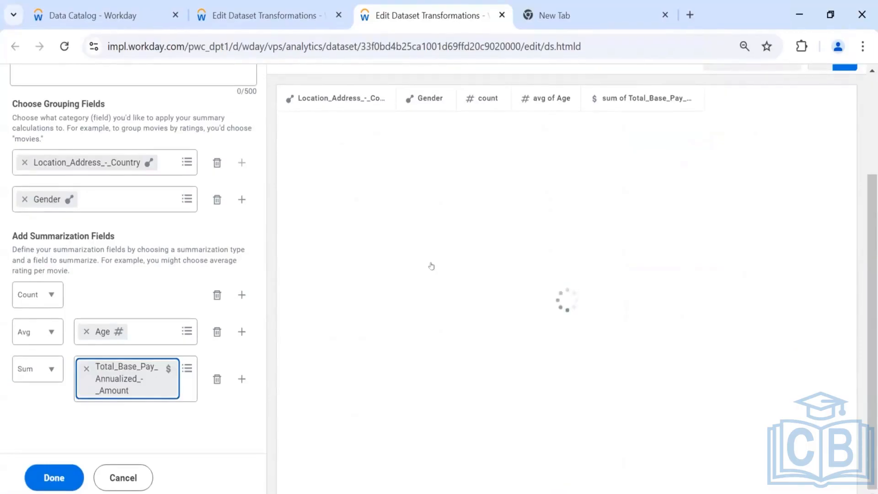
{"action": "scroll", "coordinate": [581, 200], "scroll_direction": "up", "scroll_amount": 2}
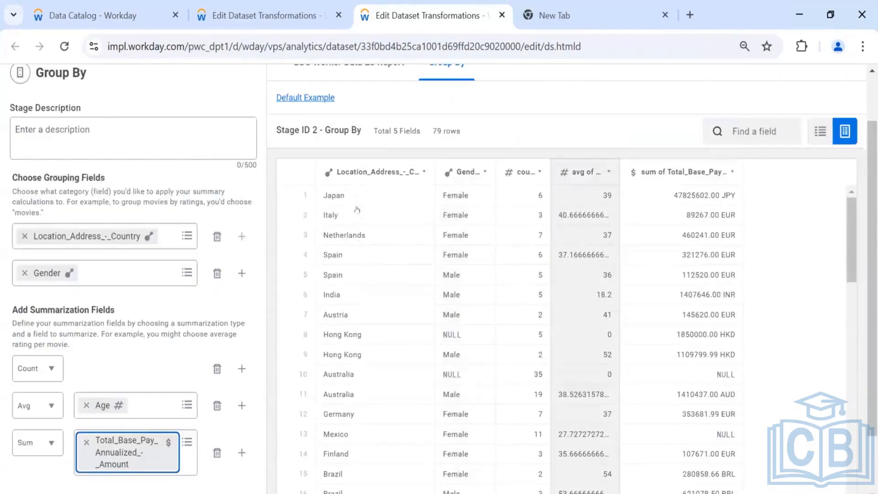
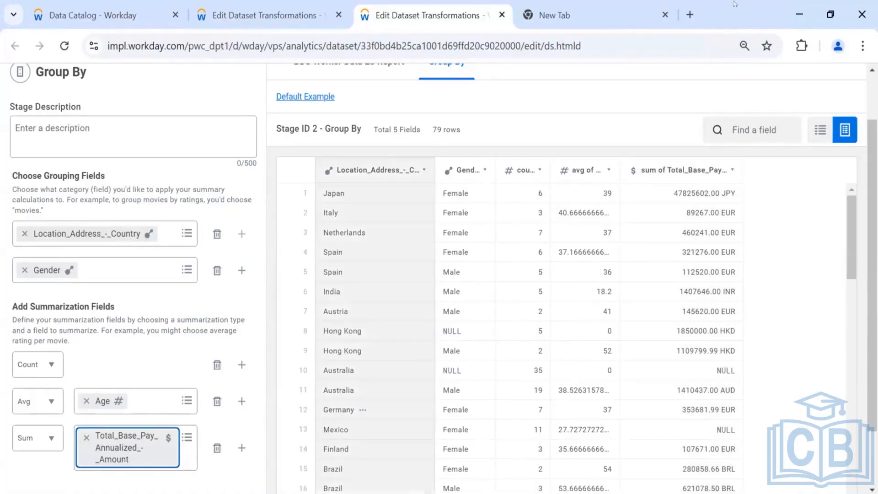
Step: Switch to the Worksheet Explaination workbook in Excel and enter "BDS Global" in cell C214
{"action": "mouse_move", "coordinate": [814, 4]}
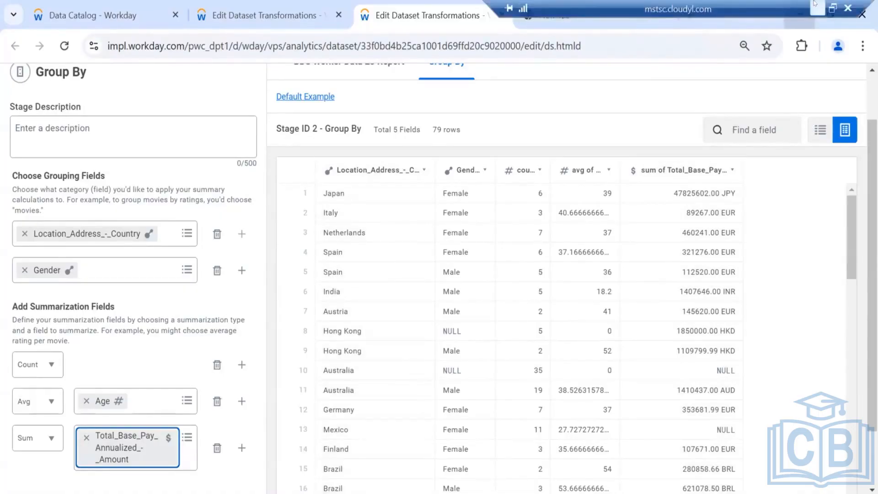
{"action": "left_click", "coordinate": [817, 8]}
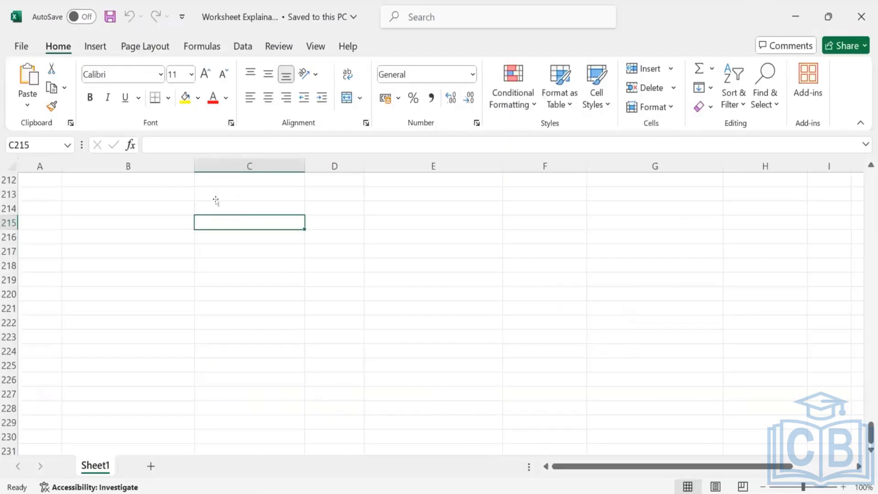
{"action": "left_click", "coordinate": [216, 200]}
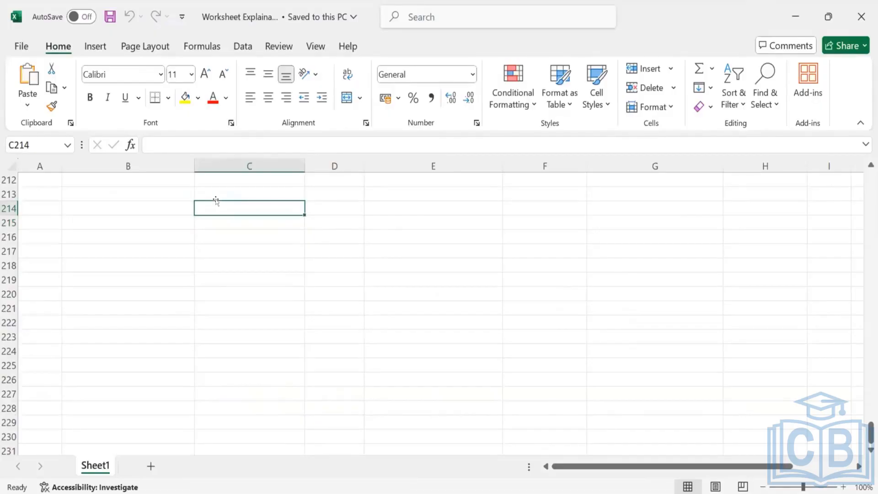
{"action": "type", "text": "BDS"}
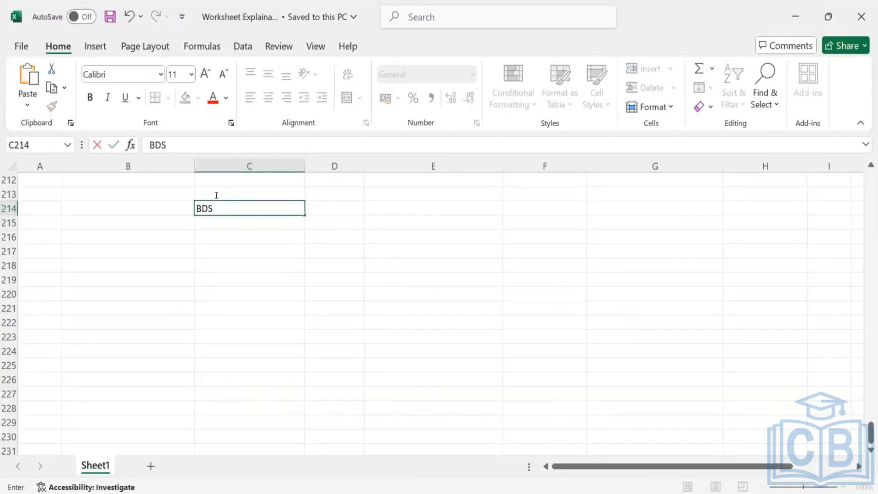
{"action": "type", "text": " Glboal"}
{"action": "key", "text": "BackSpace"}
{"action": "key", "text": "BackSpace"}
{"action": "key", "text": "BackSpace"}
{"action": "key", "text": "BackSpace"}
{"action": "type", "text": "obal"}
{"action": "key", "text": "Tab"}
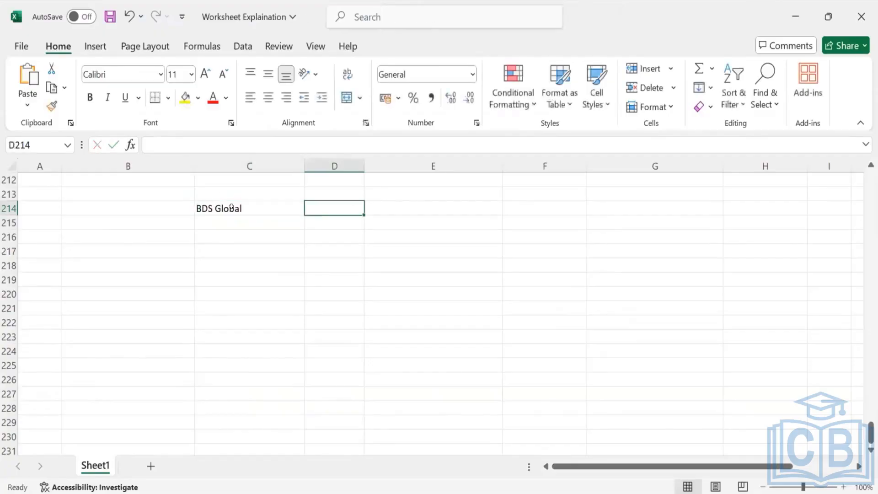
Step: Move the "BDS Global" entry from cell C214 to cell C218
{"action": "left_click", "coordinate": [281, 209]}
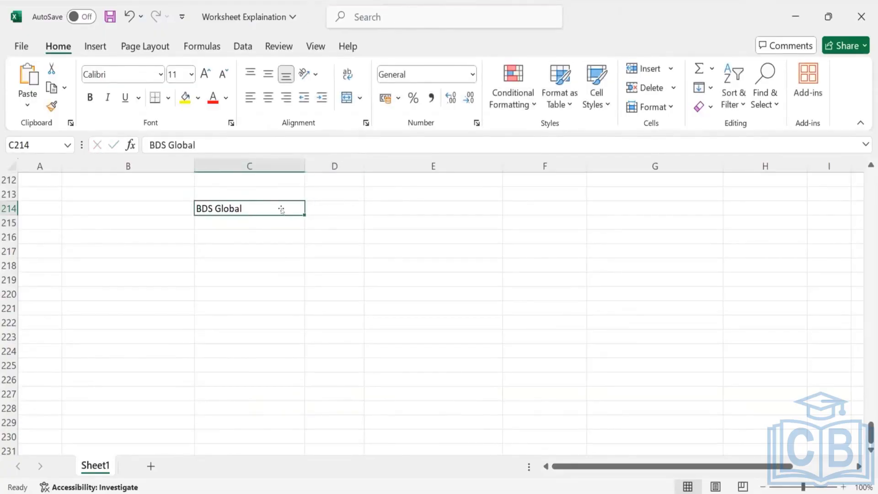
{"action": "key", "text": "ctrl+c"}
{"action": "key", "text": "Down"}
{"action": "key", "text": "Down"}
{"action": "key", "text": "Down"}
{"action": "key", "text": "Down"}
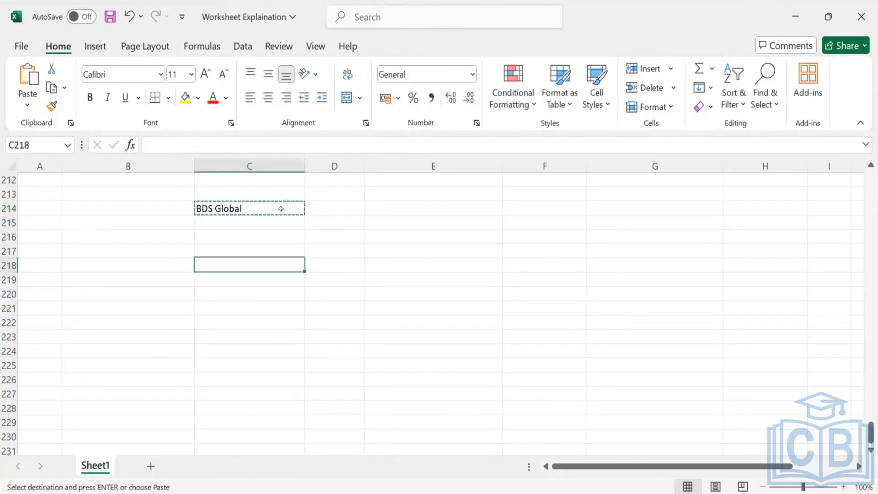
{"action": "key", "text": "ctrl+v"}
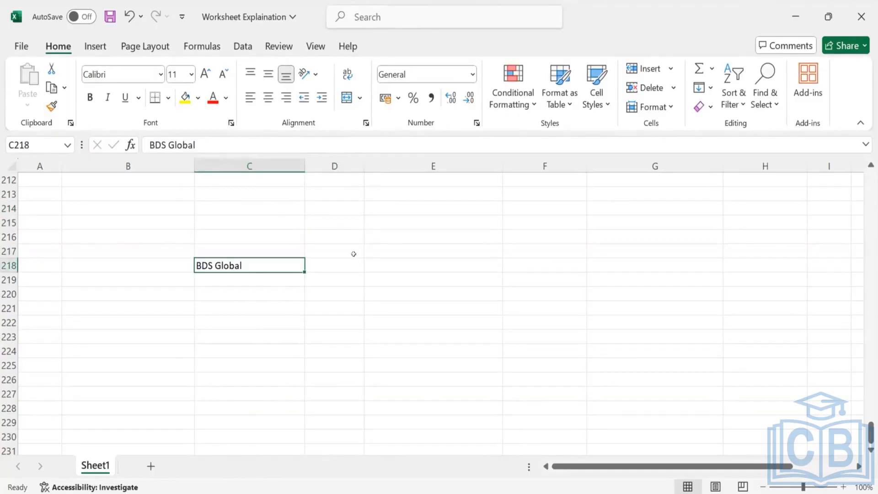
Step: Enter "DDS Japan" in cell E216 and "DDS China" in cell E217
{"action": "left_click", "coordinate": [390, 233]}
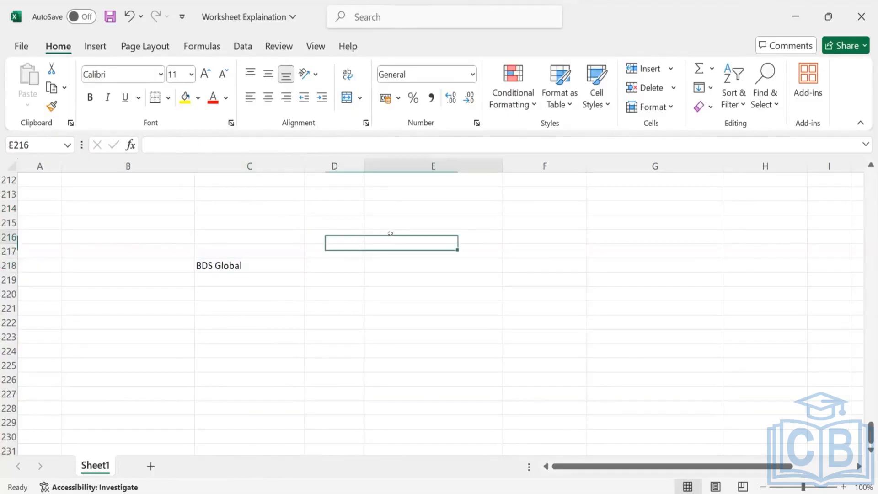
{"action": "type", "text": "DDS JA"}
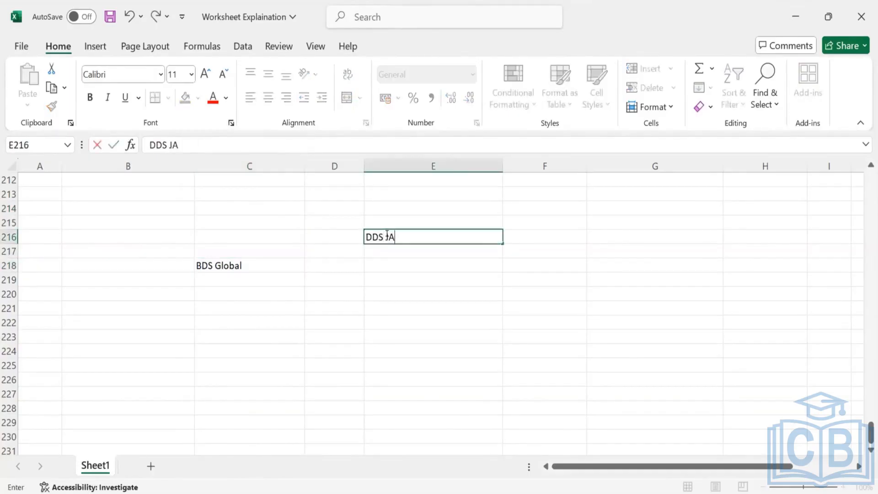
{"action": "key", "text": "BackSpace"}
{"action": "type", "text": "apan"}
{"action": "key", "text": "Return"}
{"action": "type", "text": "DDS "}
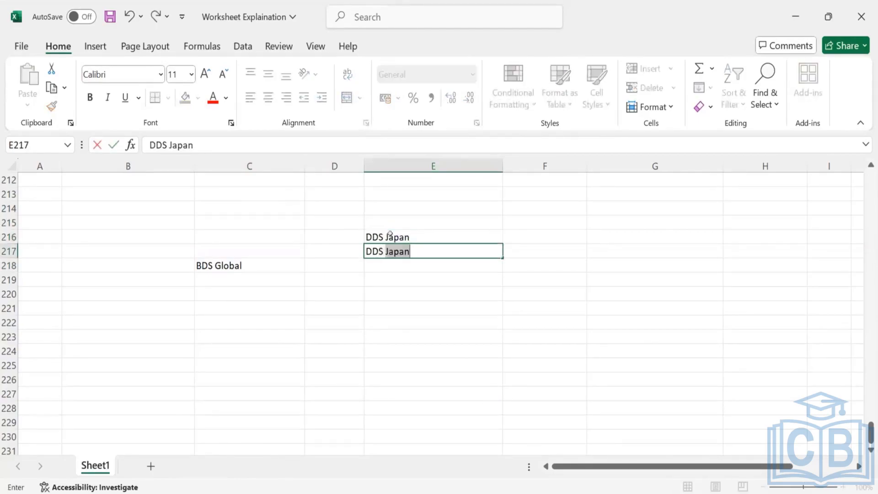
{"action": "type", "text": "China"}
{"action": "key", "text": "Return"}
Step: Enter "DDS Europe" in cell E218 below the China entry
{"action": "type", "text": "DD"}
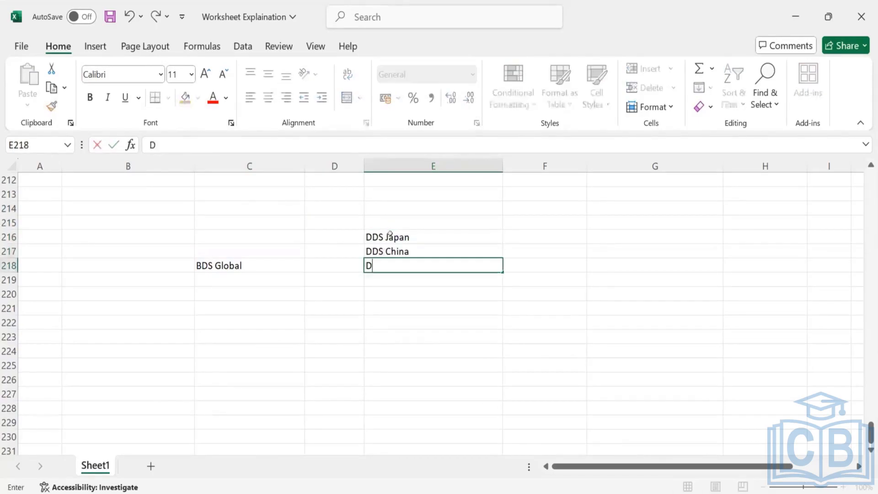
{"action": "type", "text": "S Eur"}
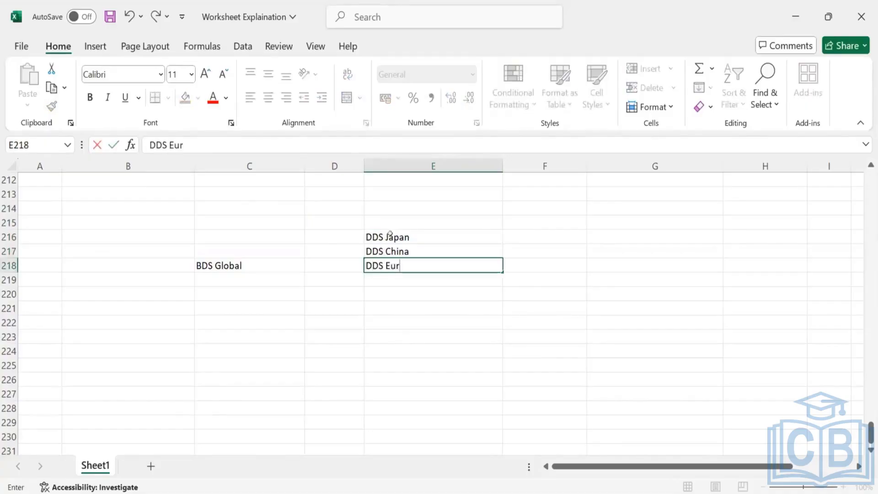
{"action": "key", "text": "BackSpace"}
{"action": "key", "text": "BackSpace"}
{"action": "key", "text": "BackSpace"}
{"action": "type", "text": "Europi"}
{"action": "key", "text": "BackSpace"}
{"action": "key", "text": "BackSpace"}
{"action": "type", "text": "pe"}
{"action": "key", "text": "Return"}
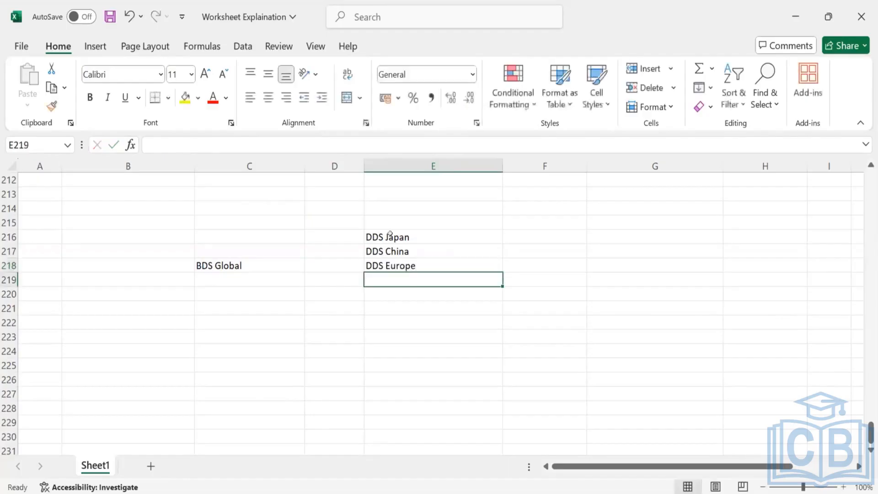
Step: Enter "DDS Austrailia" in cell E219 as the fourth regional data source
{"action": "type", "text": "DD"}
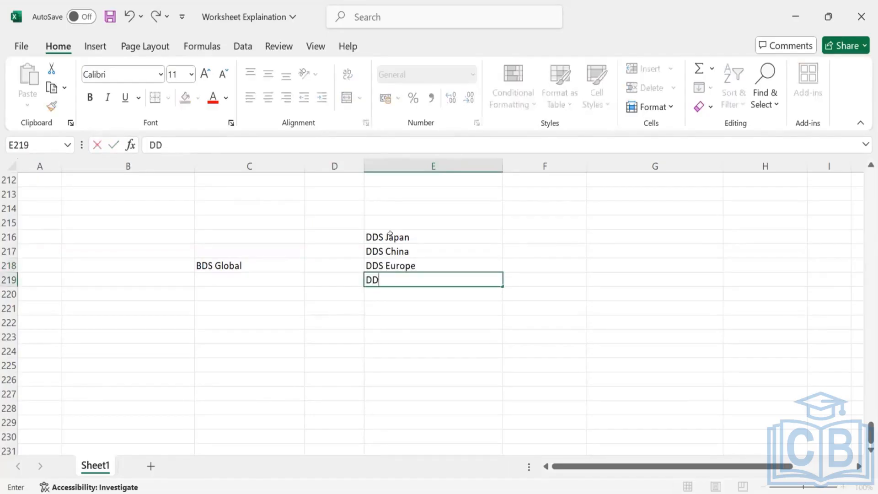
{"action": "type", "text": "S Austrail"}
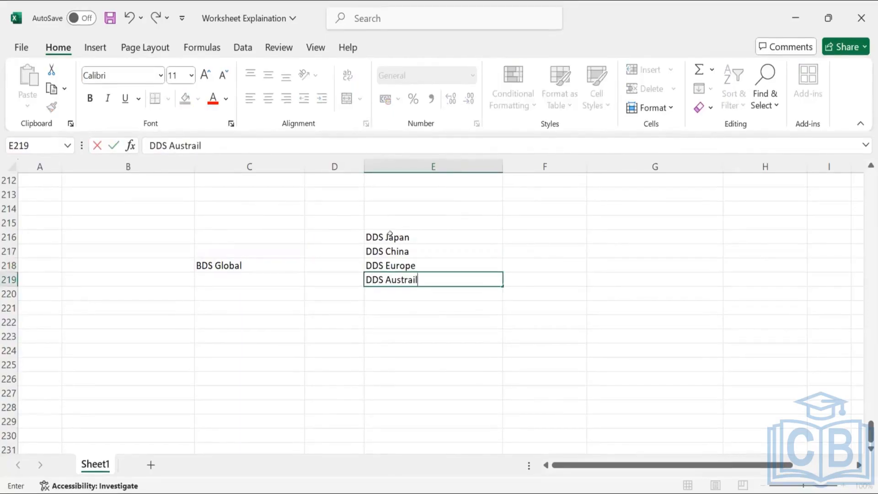
{"action": "type", "text": "ia"}
{"action": "key", "text": "Tab"}
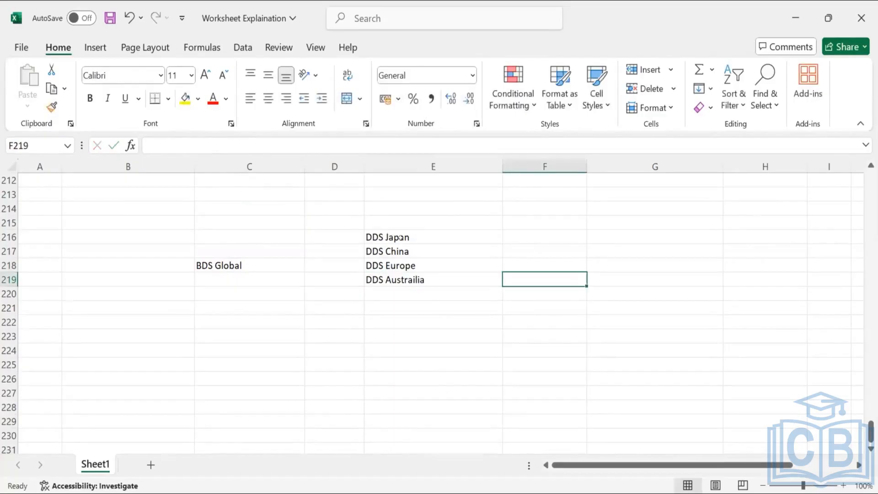
Step: Append "(Filter by Country)" to the "DDS Japan" text in cell E216
{"action": "double_click", "coordinate": [416, 234]}
{"action": "type", "text": "F"}
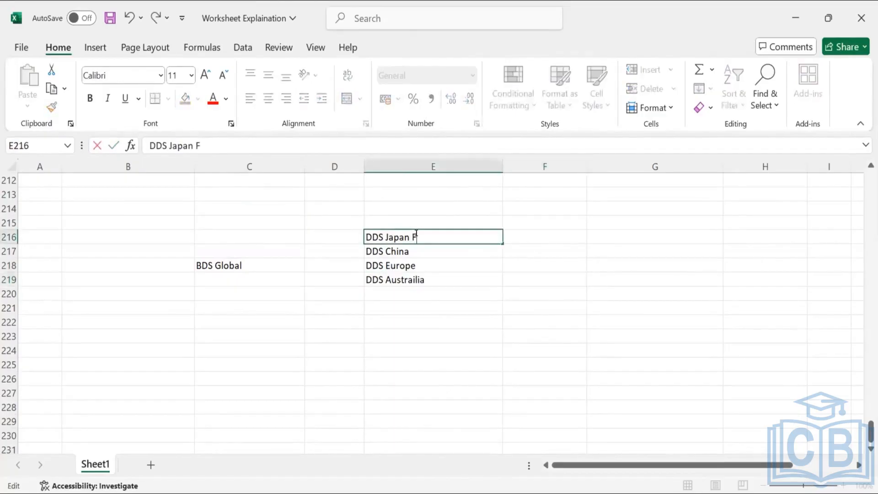
{"action": "key", "text": "BackSpace"}
{"action": "type", "text": "(Fitw"}
{"action": "key", "text": "BackSpace"}
{"action": "key", "text": "BackSpace"}
{"action": "type", "text": "lter by Country"}
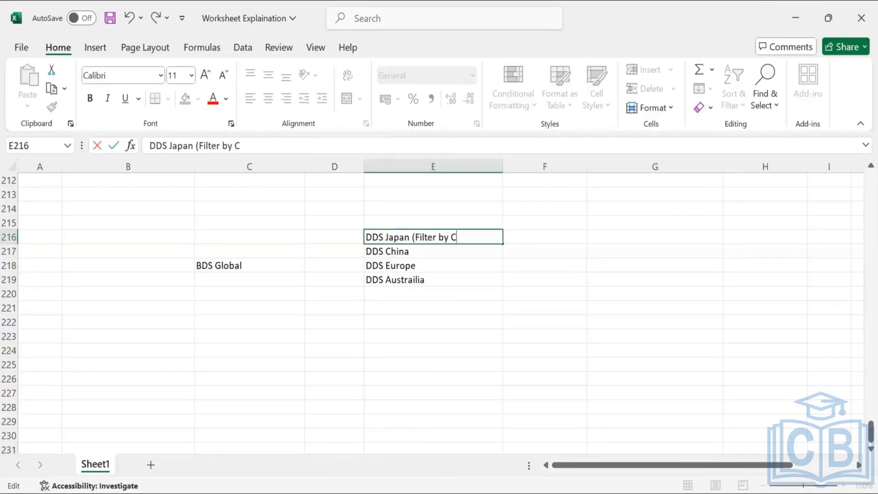
{"action": "key", "text": "Tab"}
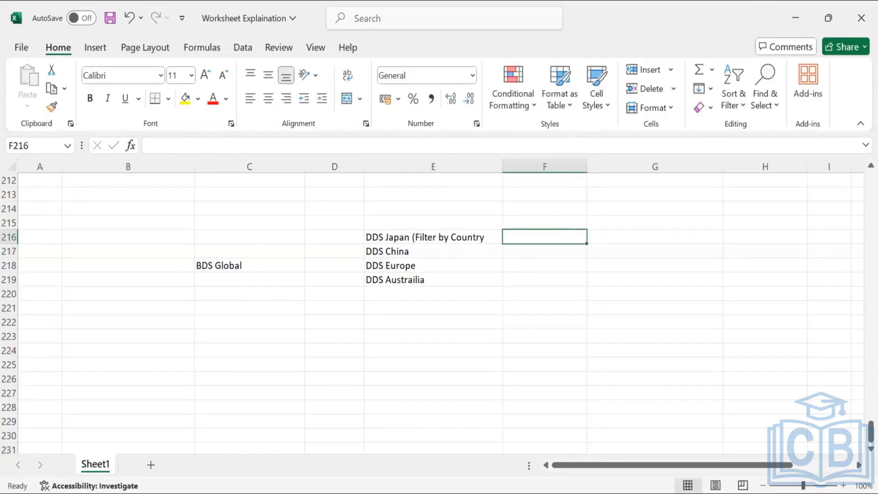
{"action": "left_click", "coordinate": [487, 234]}
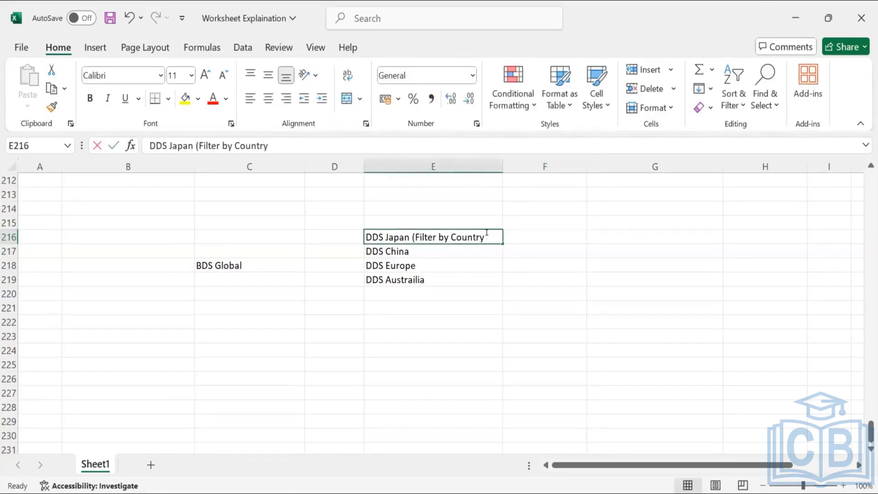
{"action": "double_click", "coordinate": [487, 233]}
{"action": "type", "text": ")"}
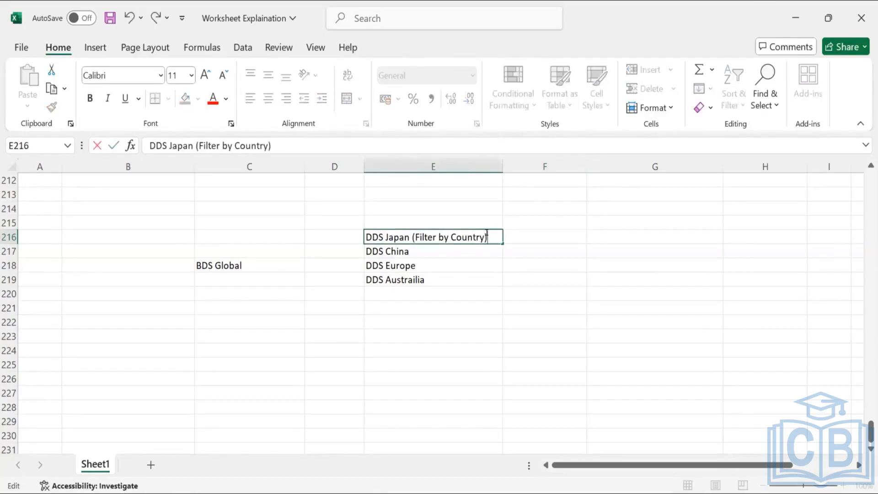
{"action": "left_click", "coordinate": [429, 374]}
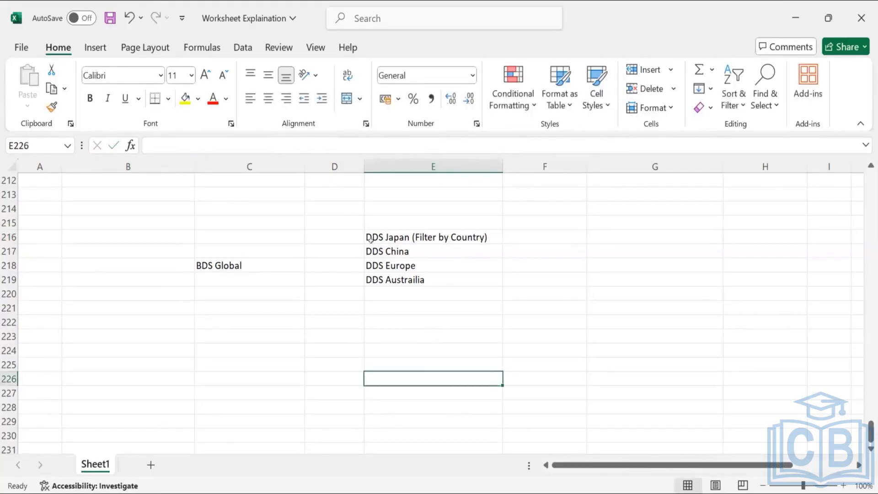
Step: Enter the currency conversions JPYUSD, YENUSD and EURUSD in cells F216 to F218 beside the Japan, China and Europe entries
{"action": "left_click", "coordinate": [422, 224]}
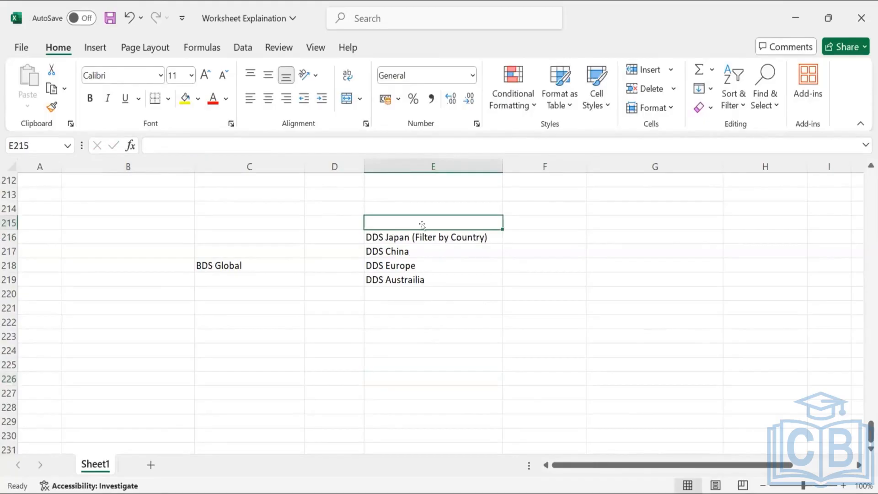
{"action": "left_click", "coordinate": [567, 235]}
{"action": "type", "text": "JP"}
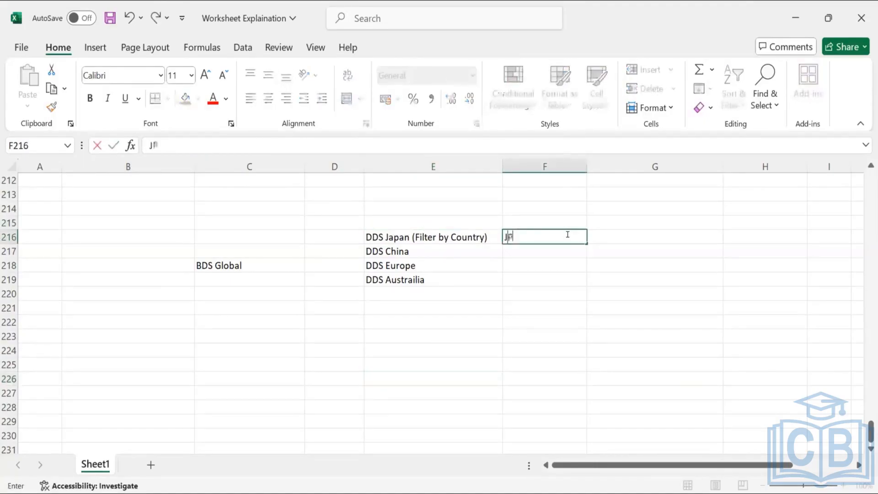
{"action": "type", "text": "YUSD"}
{"action": "key", "text": "Return"}
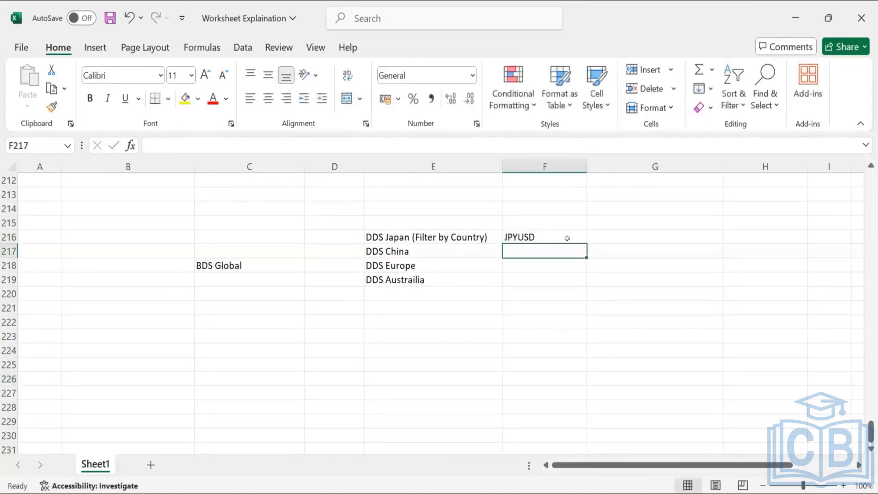
{"action": "type", "text": "C"}
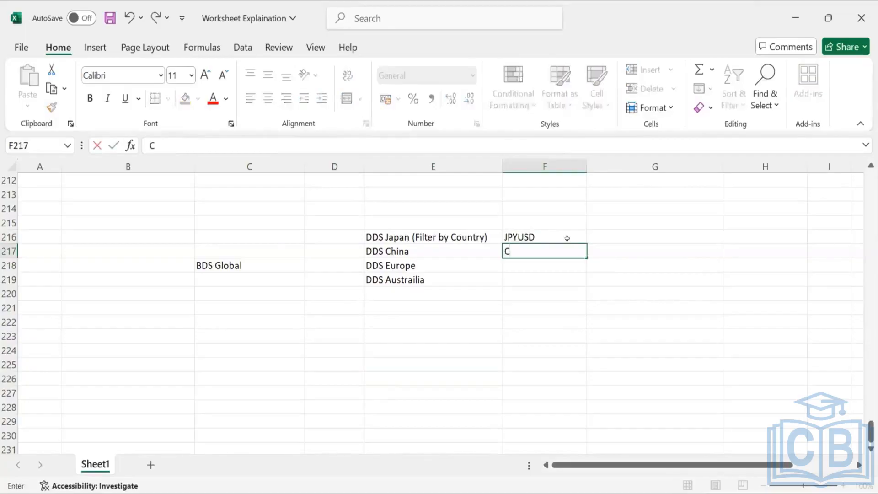
{"action": "key", "text": "BackSpace"}
{"action": "type", "text": "YENUSD"}
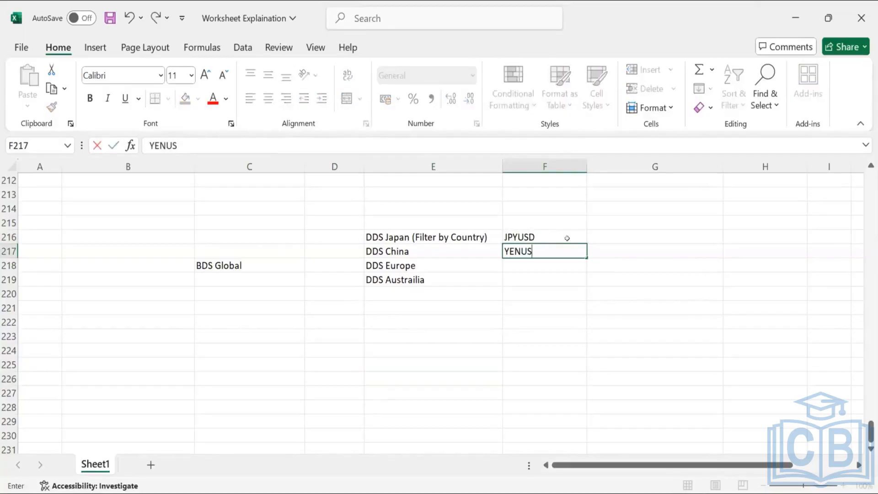
{"action": "key", "text": "Return"}
{"action": "type", "text": "EURUSD"}
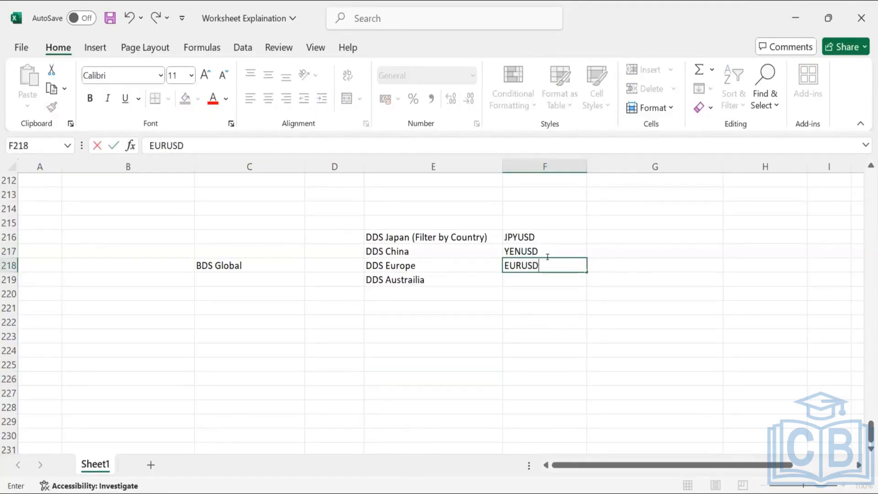
{"action": "left_click", "coordinate": [531, 287]}
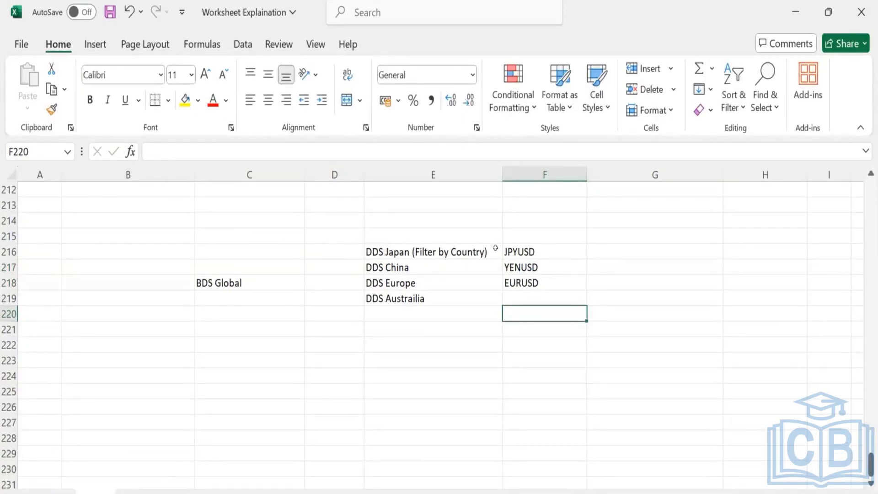
Step: Enter "DDS Union" in cell G217 beside the currency conversion entries
{"action": "left_click", "coordinate": [674, 257]}
{"action": "type", "text": "DDS "}
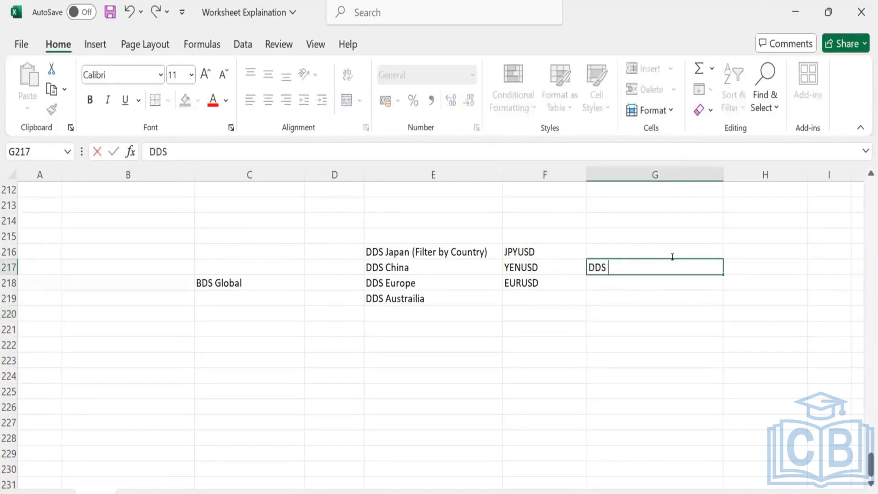
{"action": "type", "text": "Union"}
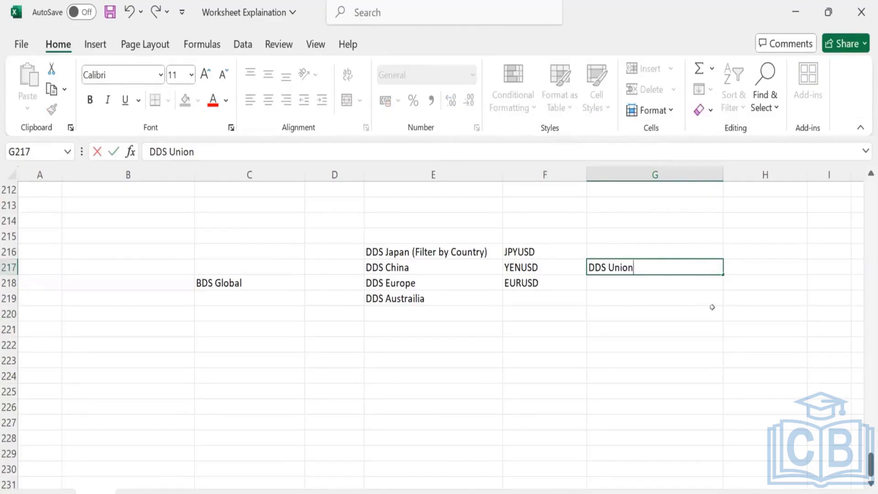
{"action": "left_click", "coordinate": [433, 313]}
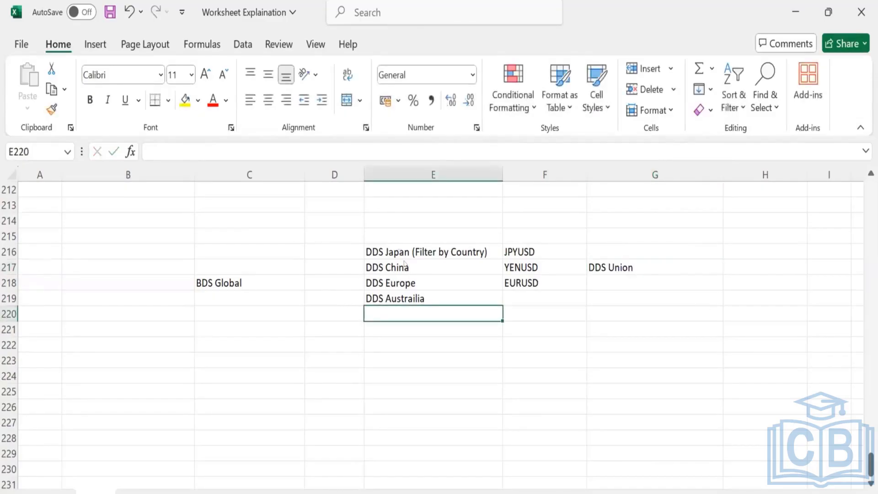
Step: Examine how the regional DDS entries in E216:E219 relate to "DDS Union" in G217 and "BDS Global" in C218
{"action": "left_click_drag", "start_coordinate": [406, 253], "coordinate": [408, 300]}
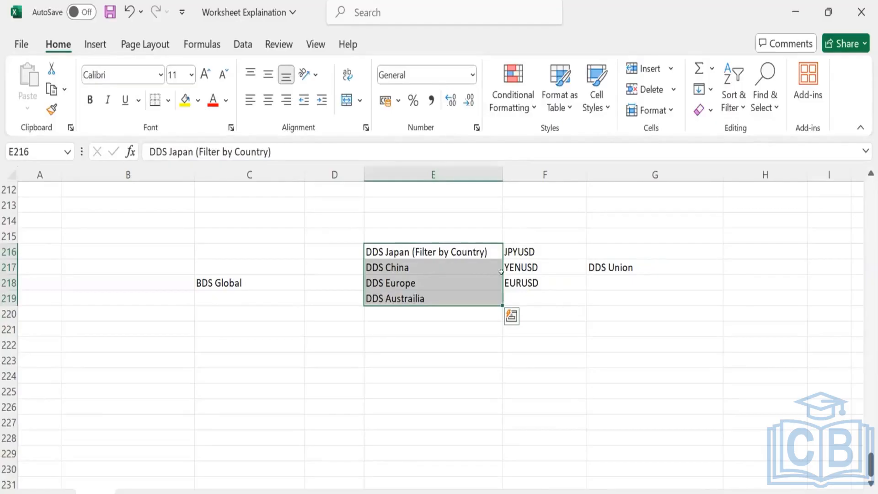
{"action": "left_click", "coordinate": [437, 249]}
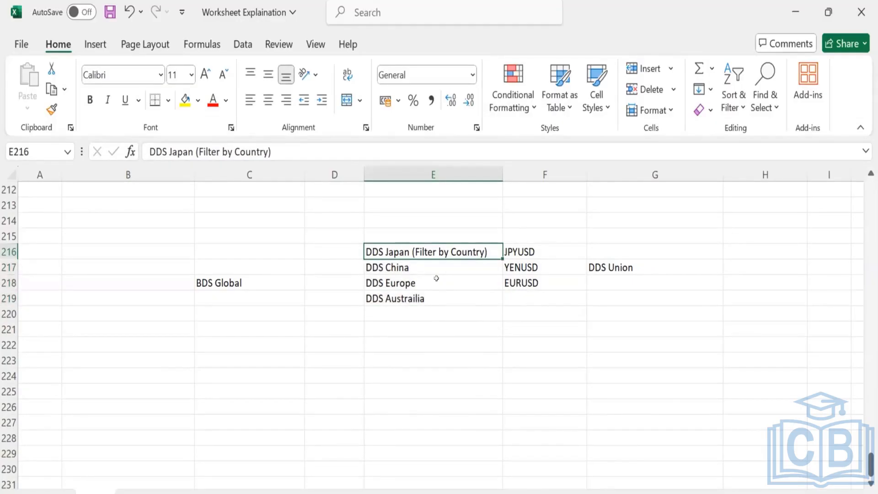
{"action": "left_click", "coordinate": [435, 269]}
{"action": "left_click", "coordinate": [435, 296]}
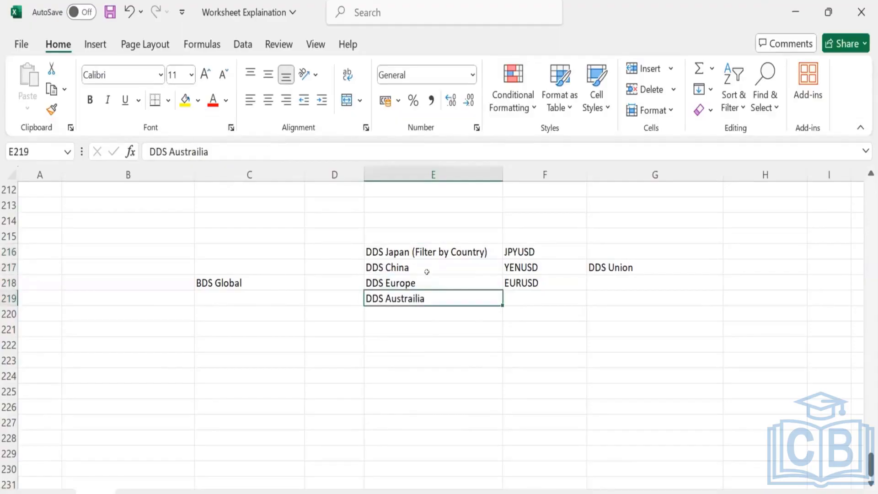
{"action": "left_click", "coordinate": [633, 263]}
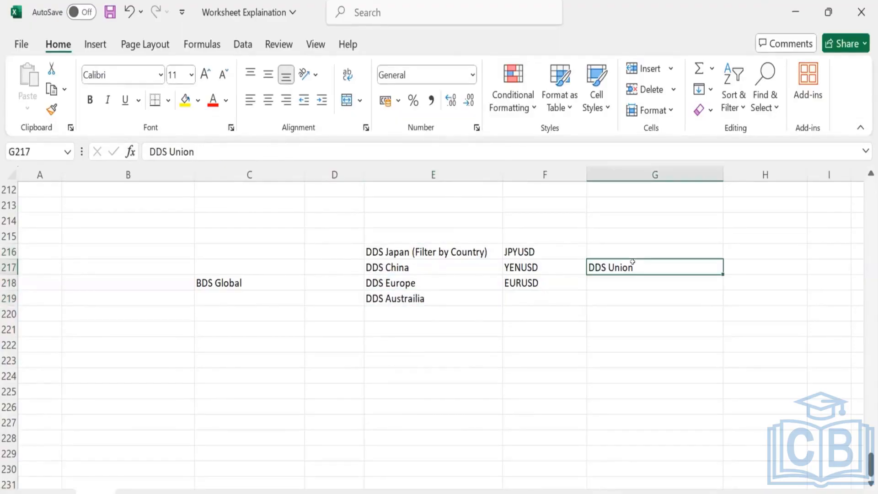
{"action": "left_click_drag", "start_coordinate": [447, 249], "coordinate": [454, 296]}
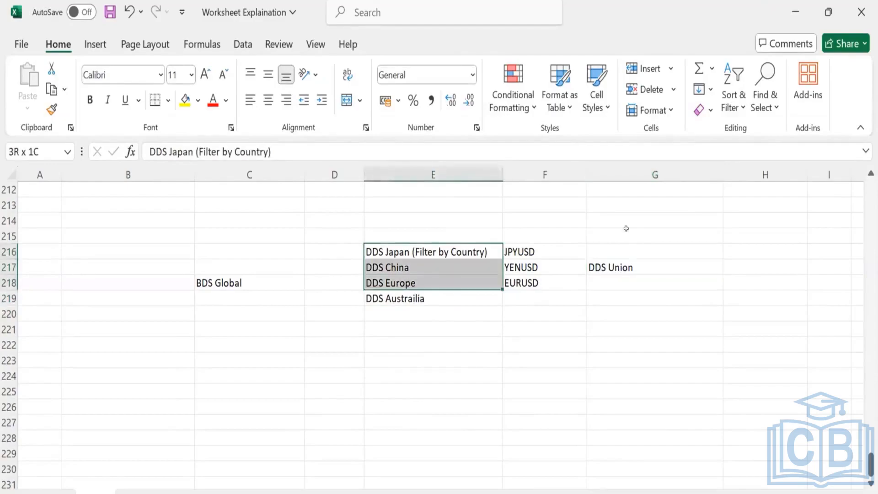
{"action": "left_click", "coordinate": [611, 273]}
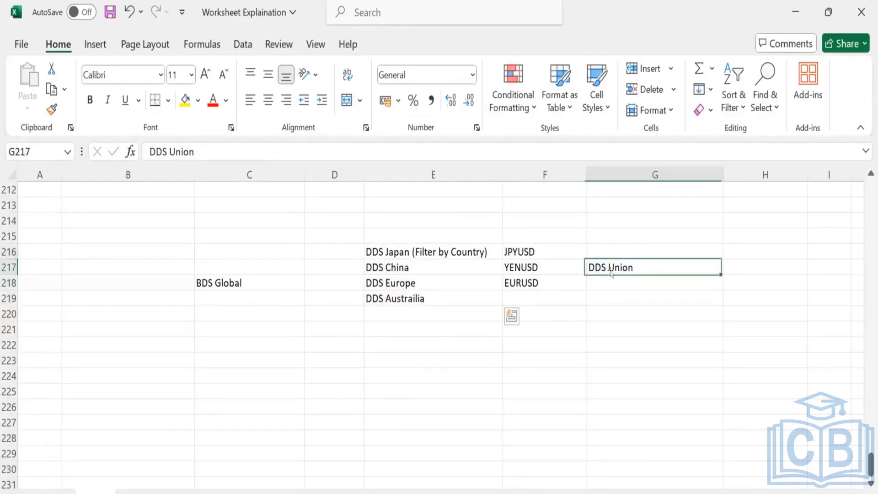
{"action": "left_click", "coordinate": [209, 281]}
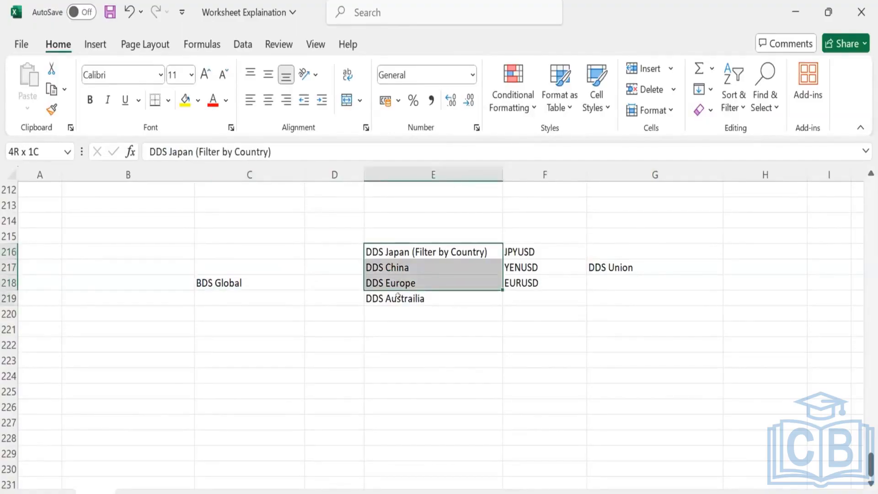
Step: Trace the four regional DDS entries in E216:E219 through to the "DDS Union" cell
{"action": "left_click_drag", "start_coordinate": [398, 296], "coordinate": [407, 291]}
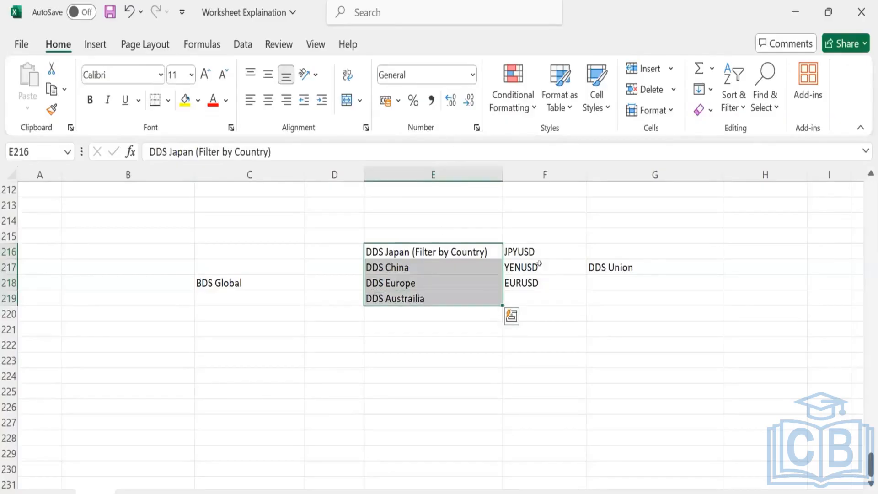
{"action": "left_click", "coordinate": [634, 267]}
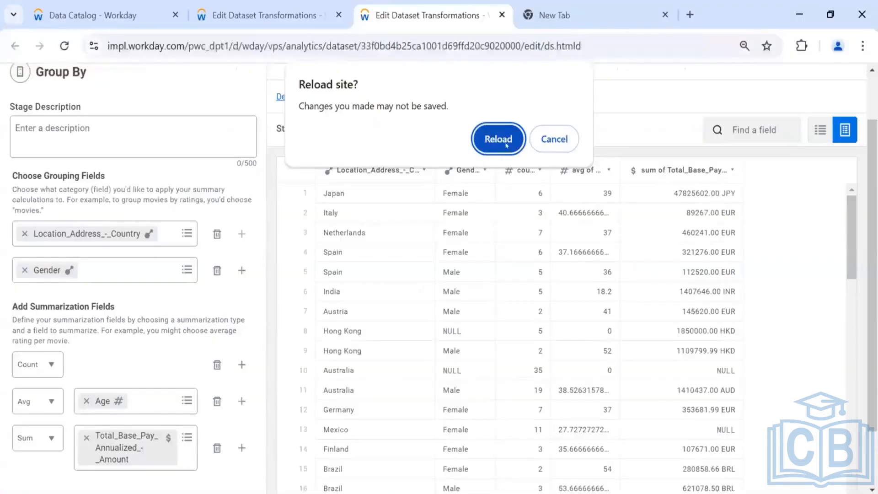
Step: Switch to Workday, reload the report dataset's transformations to discard the unsaved Group By stage, and go to the BDS Worker Data 23 Upload dataset
{"action": "left_click", "coordinate": [498, 137]}
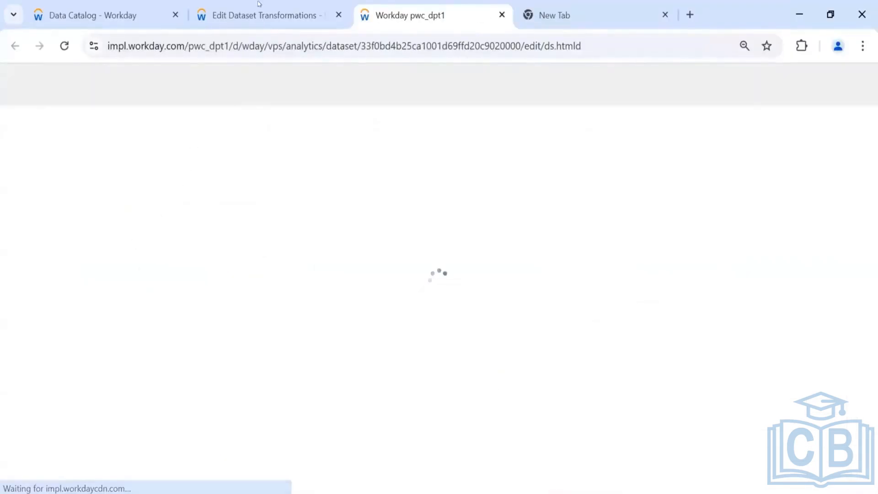
{"action": "left_click", "coordinate": [239, 6]}
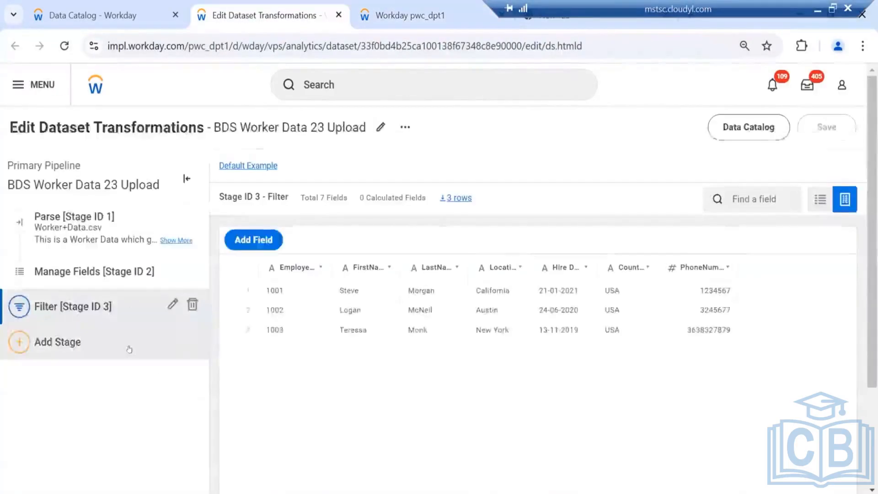
Step: Compare the stage types that can be added after the Filter stage with those that can be inserted directly below the Parse stage
{"action": "left_click", "coordinate": [129, 350]}
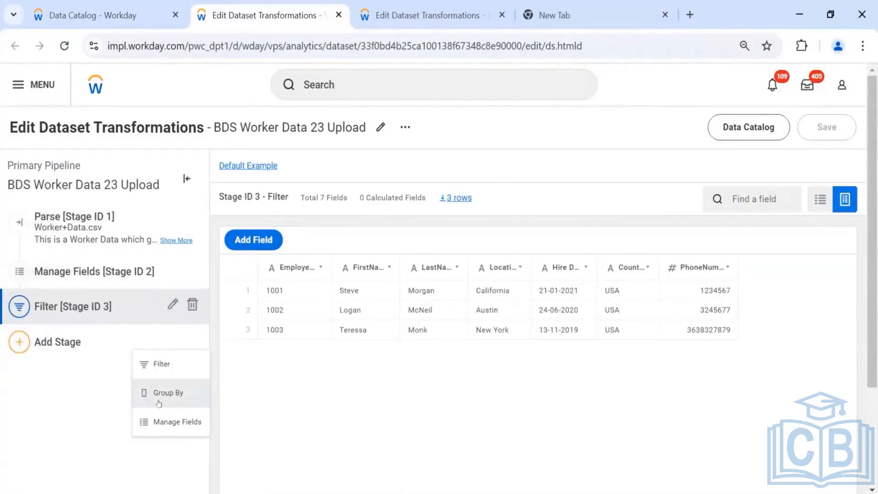
{"action": "left_click", "coordinate": [427, 15]}
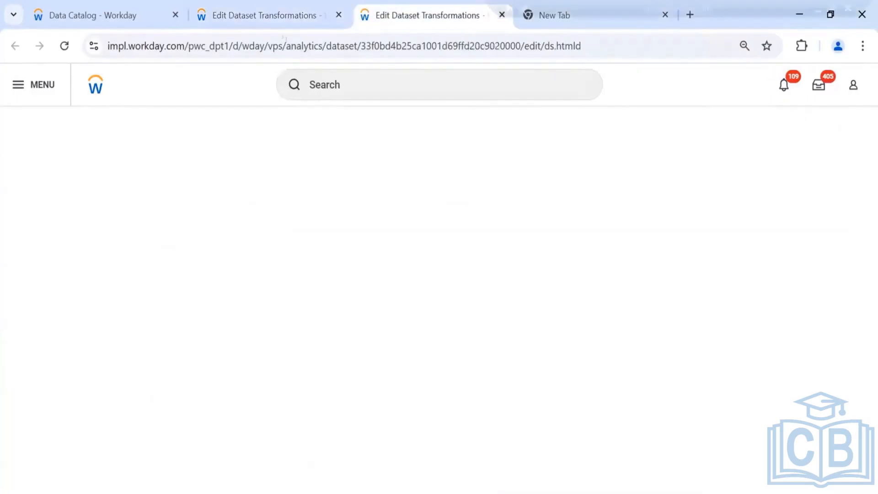
{"action": "left_click", "coordinate": [65, 342]}
{"action": "left_click", "coordinate": [65, 342]}
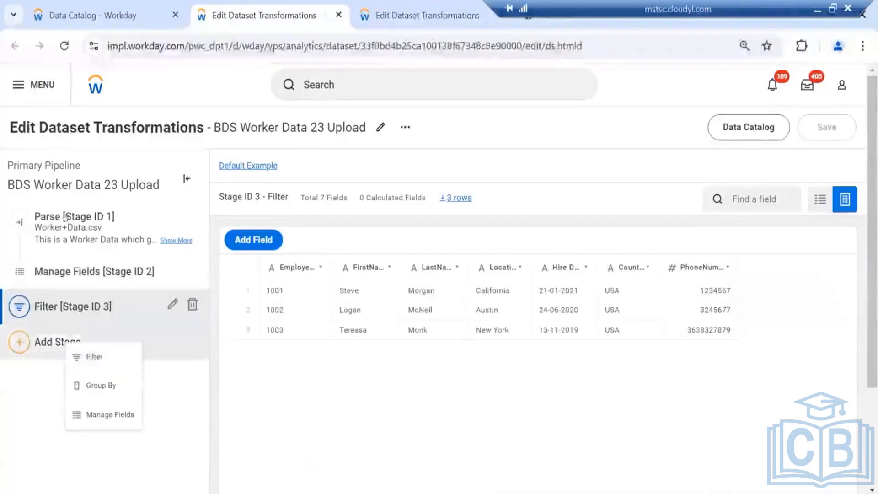
{"action": "left_click", "coordinate": [48, 225]}
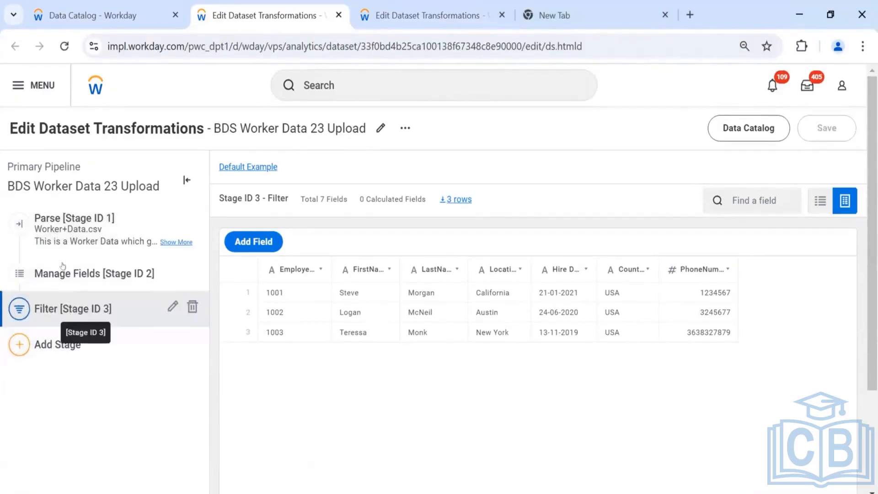
{"action": "left_click", "coordinate": [73, 335]}
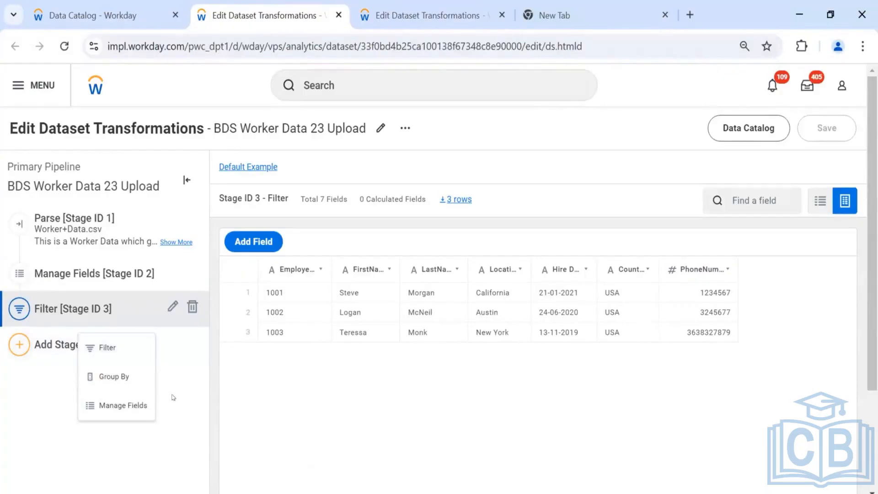
{"action": "left_click", "coordinate": [137, 438]}
{"action": "mouse_move", "coordinate": [116, 217]}
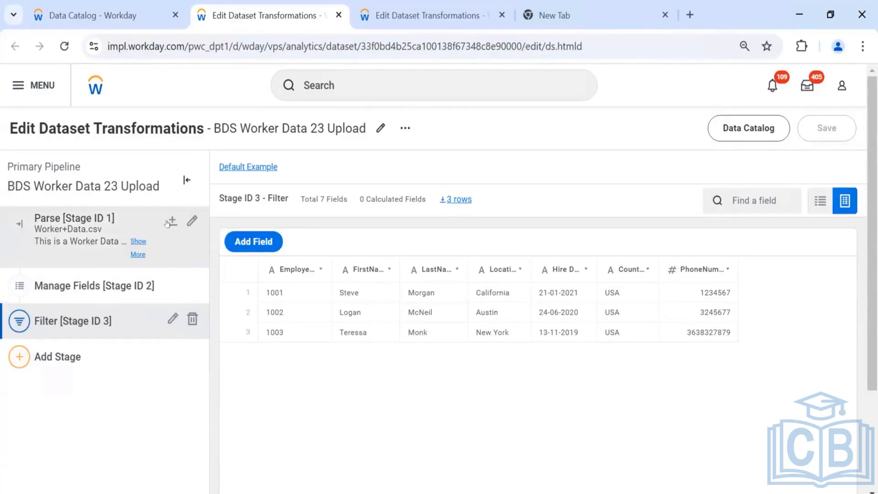
{"action": "left_click", "coordinate": [170, 222]}
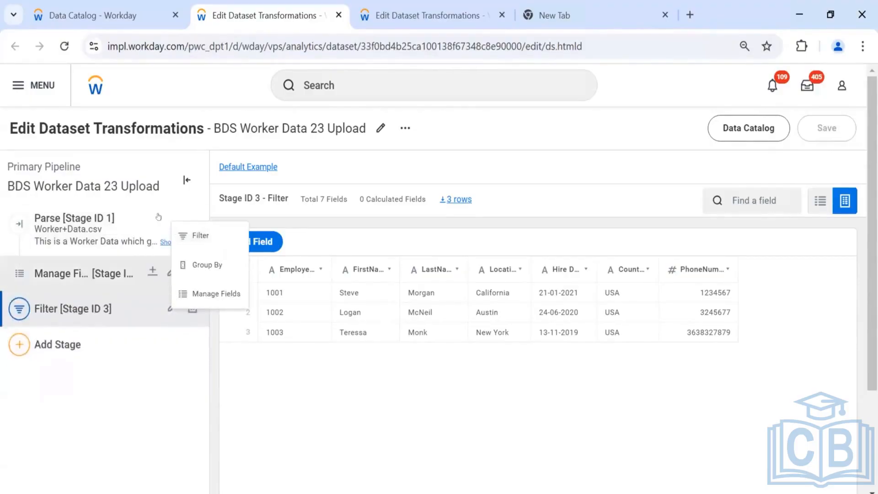
{"action": "left_click", "coordinate": [183, 234]}
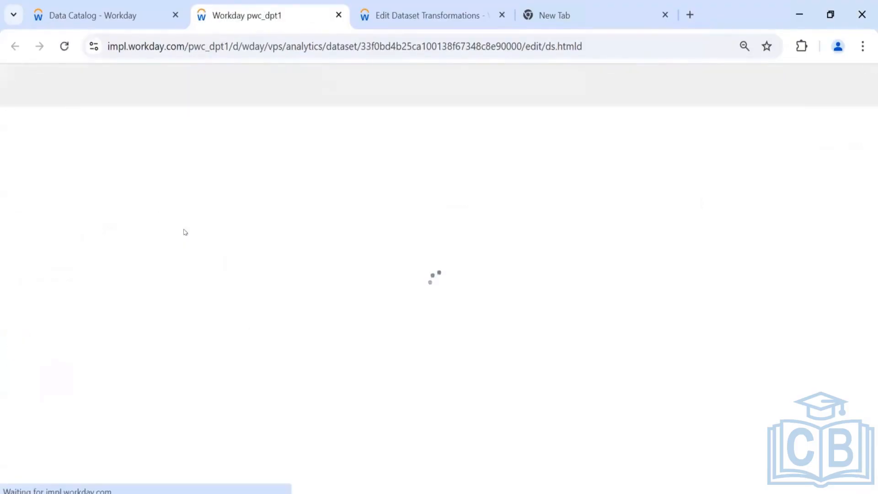
Step: In BDS Worker Data 23 Report, add a Manage Fields stage that includes all 15 fields and save the dataset
{"action": "left_click", "coordinate": [362, 5]}
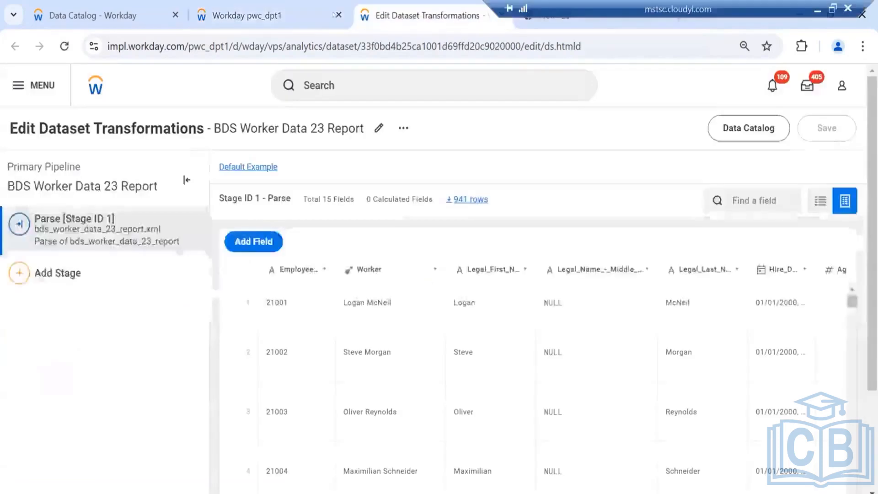
{"action": "left_click", "coordinate": [107, 273]}
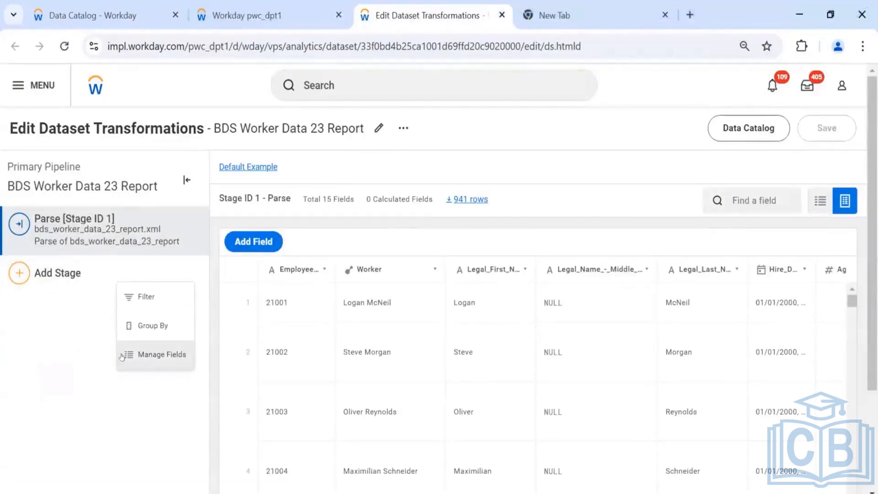
{"action": "left_click", "coordinate": [156, 355]}
{"action": "scroll", "coordinate": [137, 435], "scroll_direction": "down", "scroll_amount": 10}
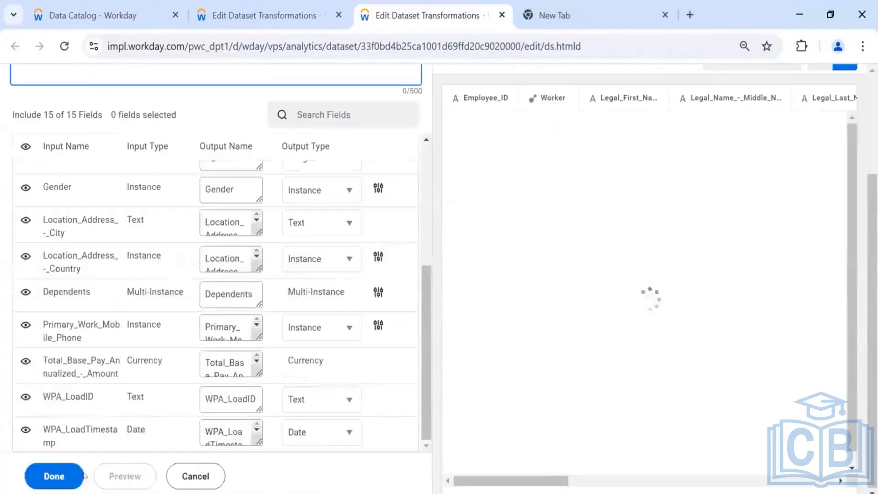
{"action": "left_click", "coordinate": [54, 476]}
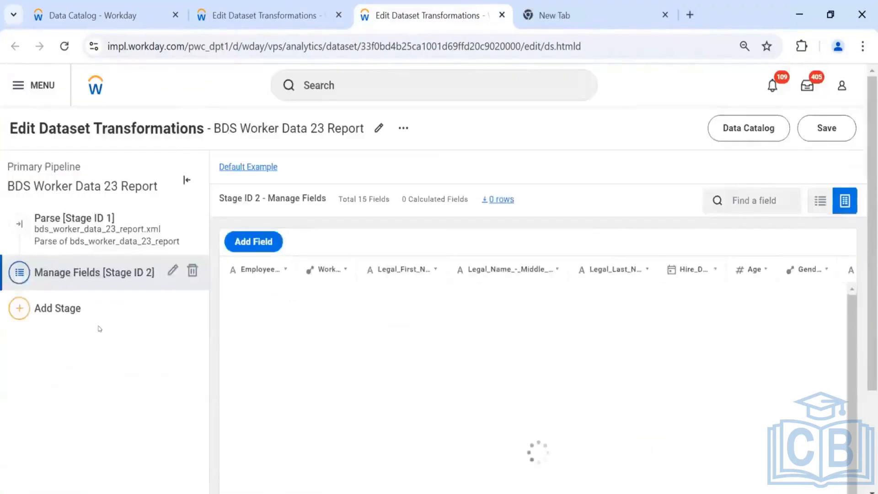
{"action": "left_click", "coordinate": [825, 127]}
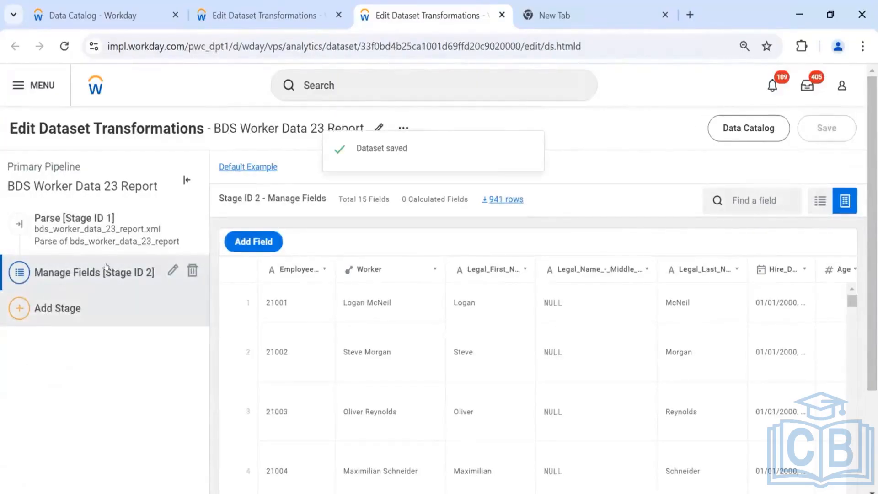
{"action": "left_click", "coordinate": [157, 263]}
{"action": "scroll", "coordinate": [237, 320], "scroll_direction": "down", "scroll_amount": 5}
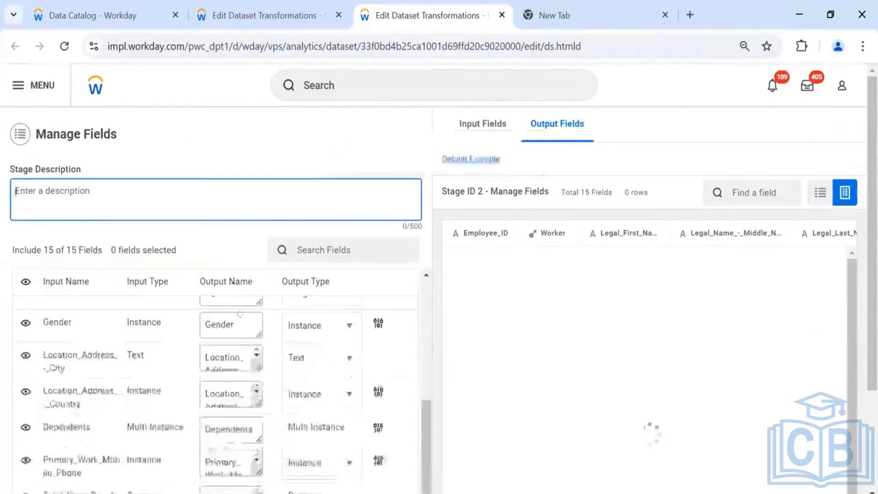
{"action": "left_click", "coordinate": [201, 476]}
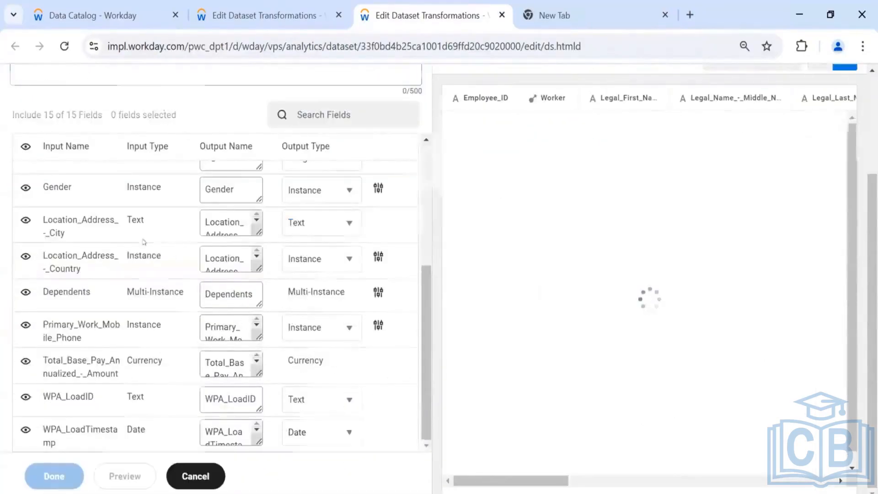
Step: Insert a Filter stage between Parse and Manage Fields and add a filter on the Location_Address_-_Country field
{"action": "scroll", "coordinate": [129, 227], "scroll_direction": "up", "scroll_amount": 2}
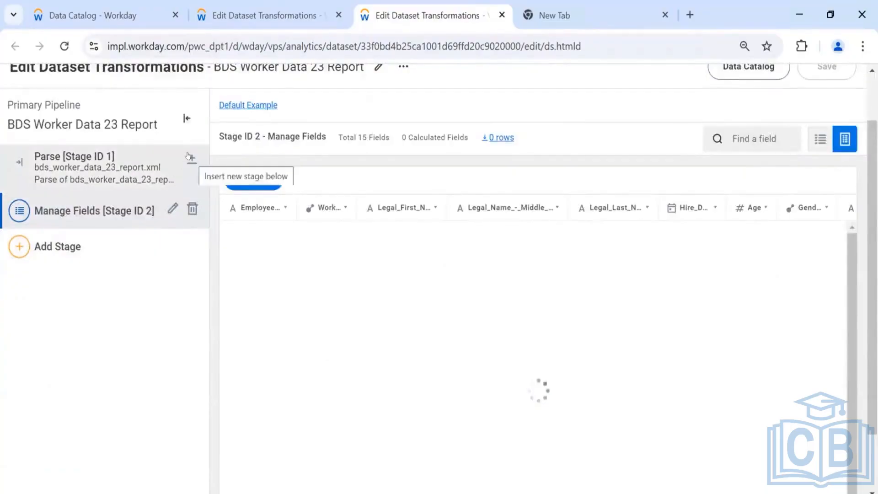
{"action": "left_click", "coordinate": [188, 156]}
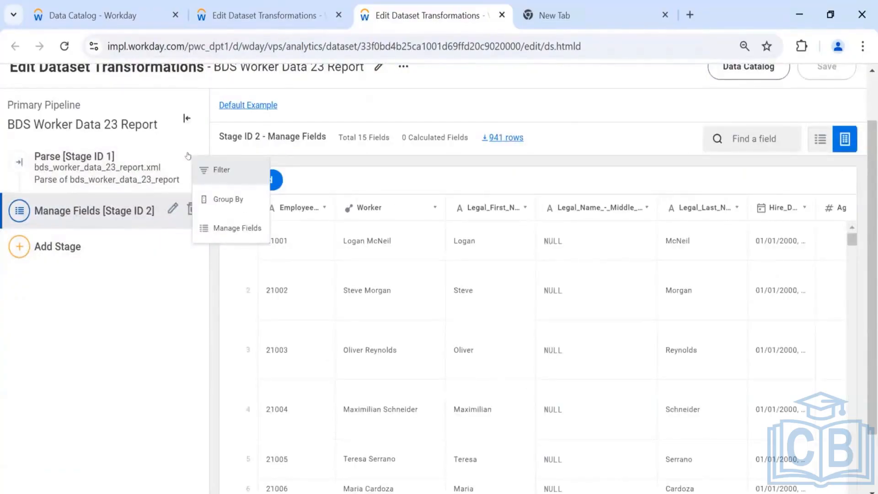
{"action": "left_click", "coordinate": [231, 178]}
{"action": "left_click", "coordinate": [101, 314]}
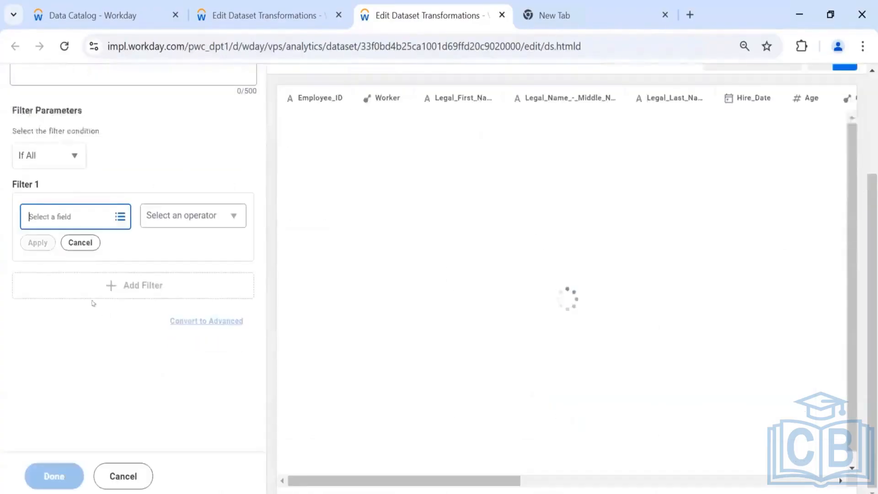
{"action": "left_click", "coordinate": [49, 210]}
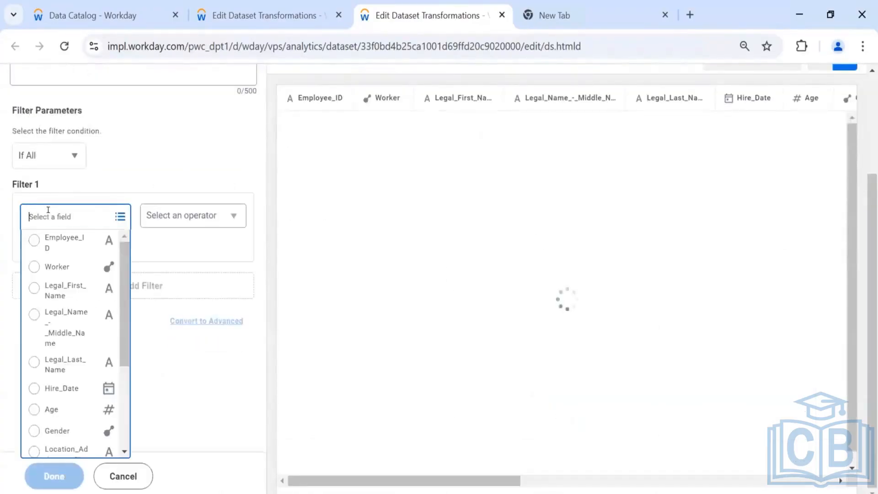
{"action": "type", "text": "coun"}
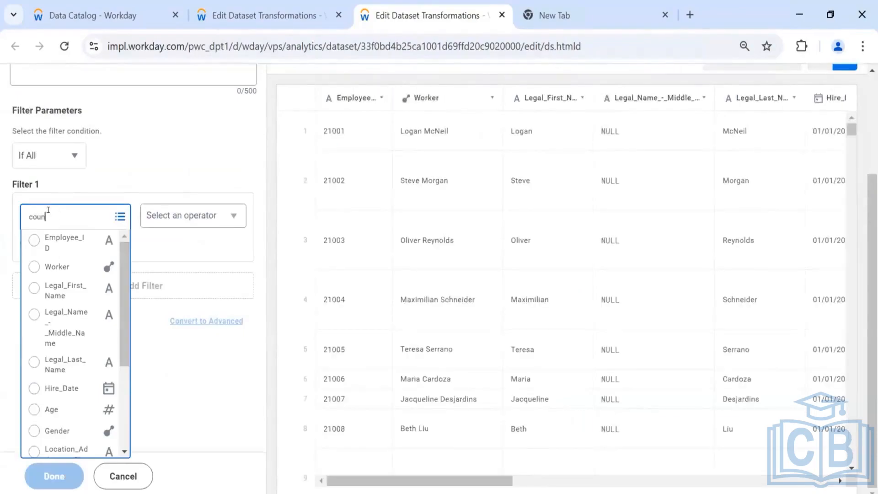
{"action": "type", "text": "tr"}
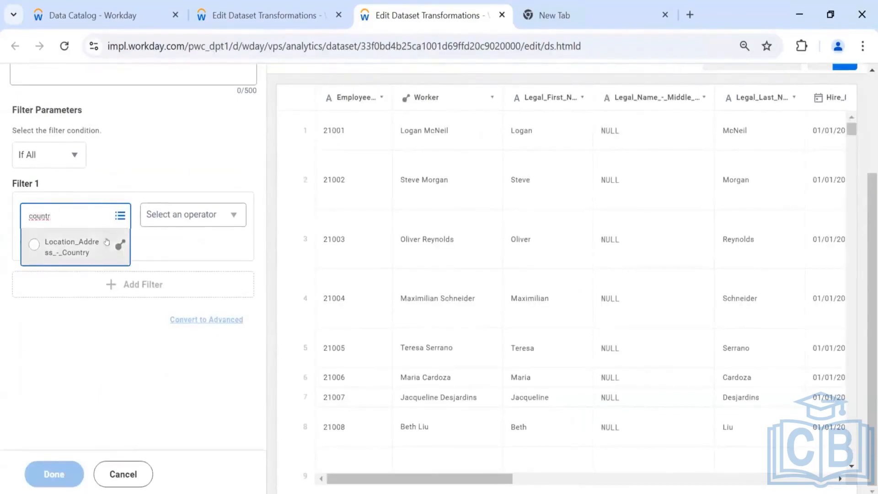
{"action": "left_click", "coordinate": [35, 247]}
Step: Set the country filter to "is in list" with Poland, apply it and finish the Filter stage
{"action": "left_click", "coordinate": [174, 208]}
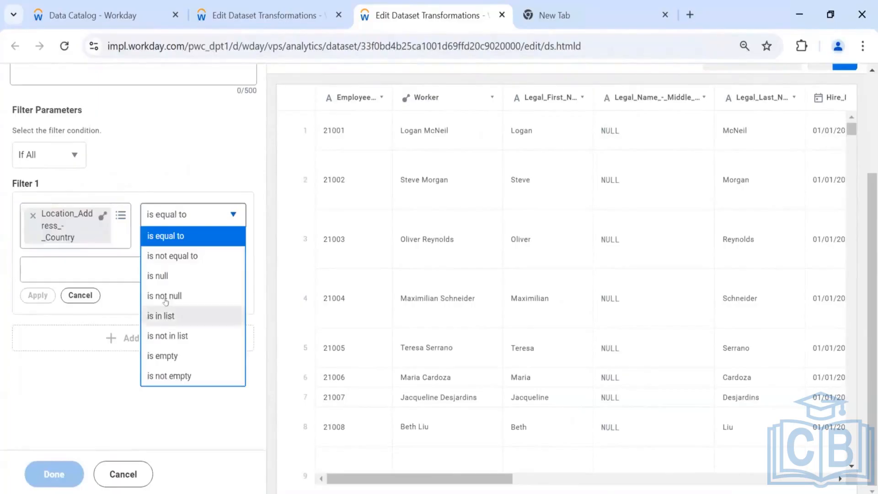
{"action": "left_click", "coordinate": [164, 316]}
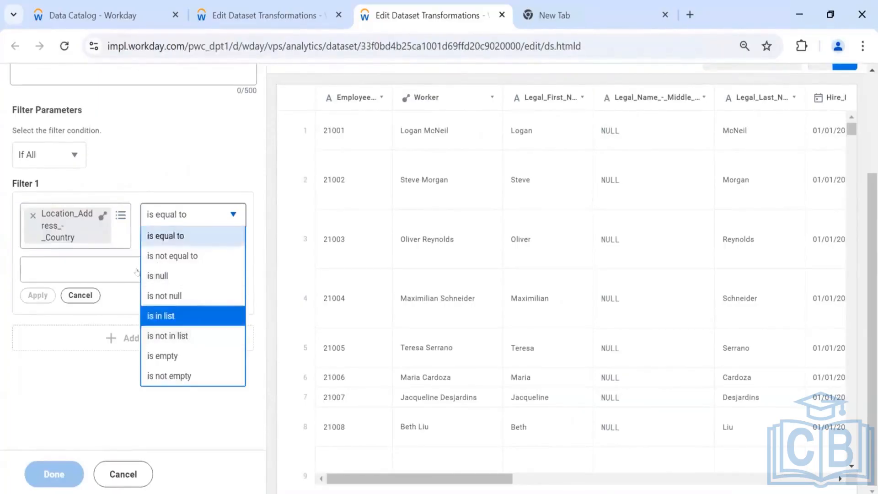
{"action": "left_click", "coordinate": [137, 270]}
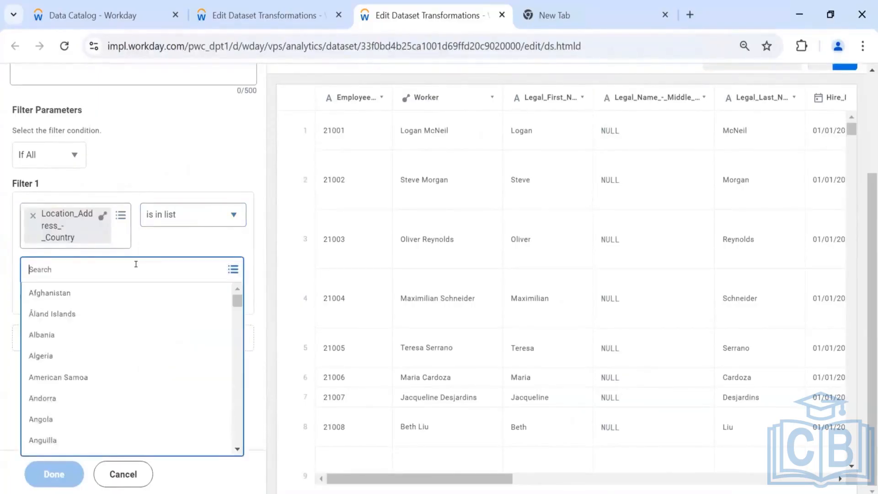
{"action": "type", "text": "Pola"}
{"action": "left_click", "coordinate": [102, 295]}
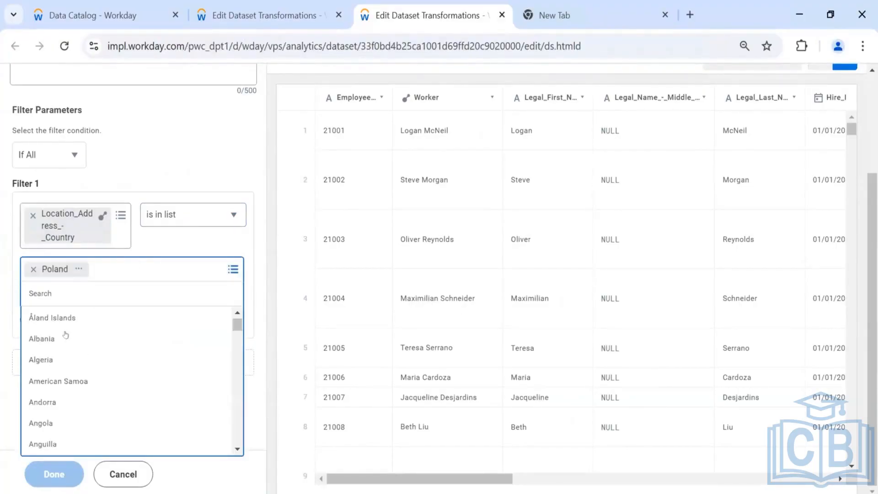
{"action": "left_click", "coordinate": [2, 327]}
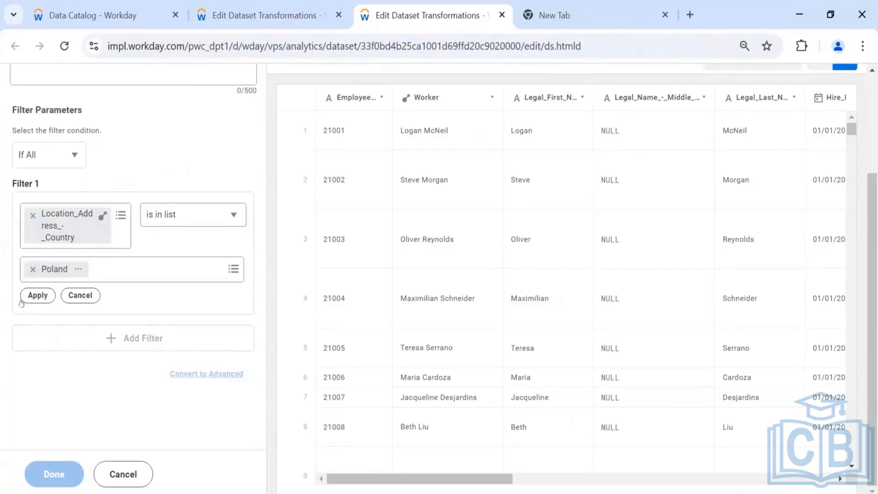
{"action": "left_click", "coordinate": [37, 295]}
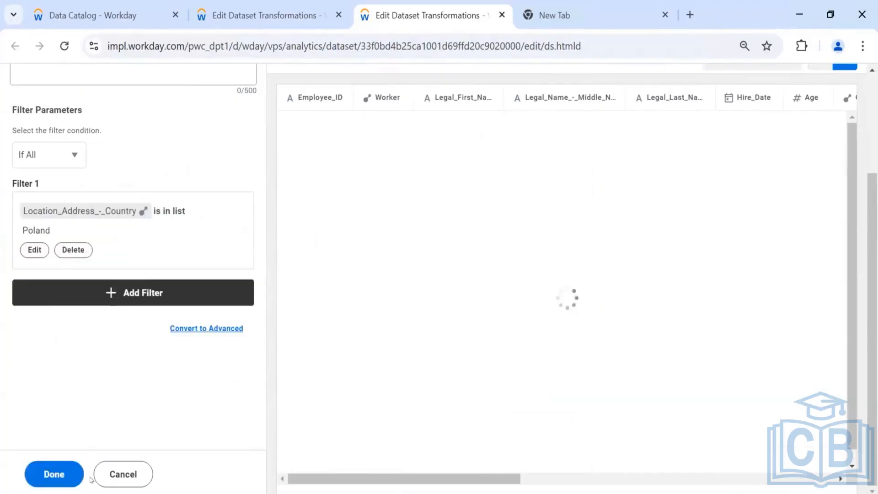
{"action": "left_click", "coordinate": [60, 464]}
{"action": "scroll", "coordinate": [72, 248], "scroll_direction": "up", "scroll_amount": 3}
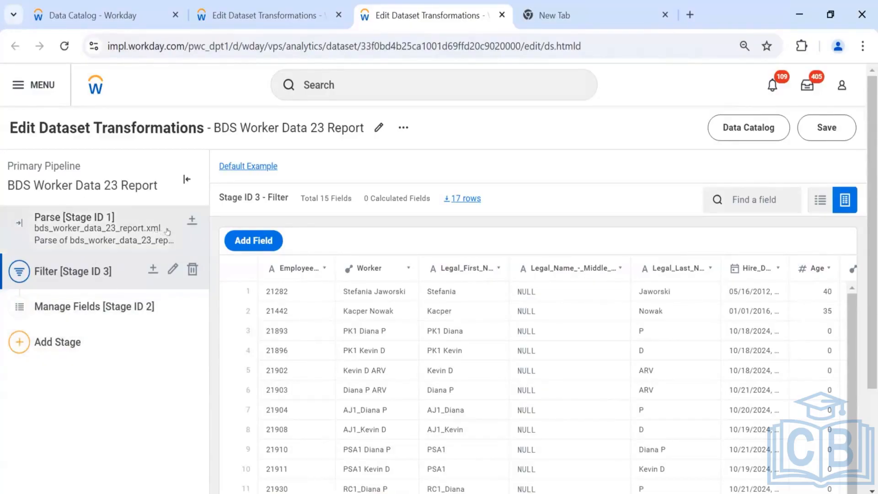
Step: Insert a Group By stage between Parse and Filter, grouping by Location_Address_-_City with a Count summarization
{"action": "left_click", "coordinate": [189, 222]}
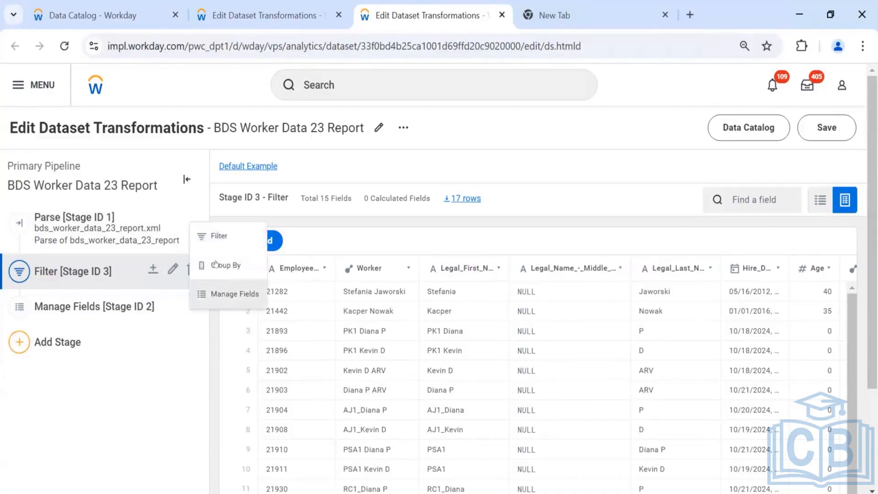
{"action": "left_click", "coordinate": [226, 265]}
{"action": "left_click", "coordinate": [94, 302]}
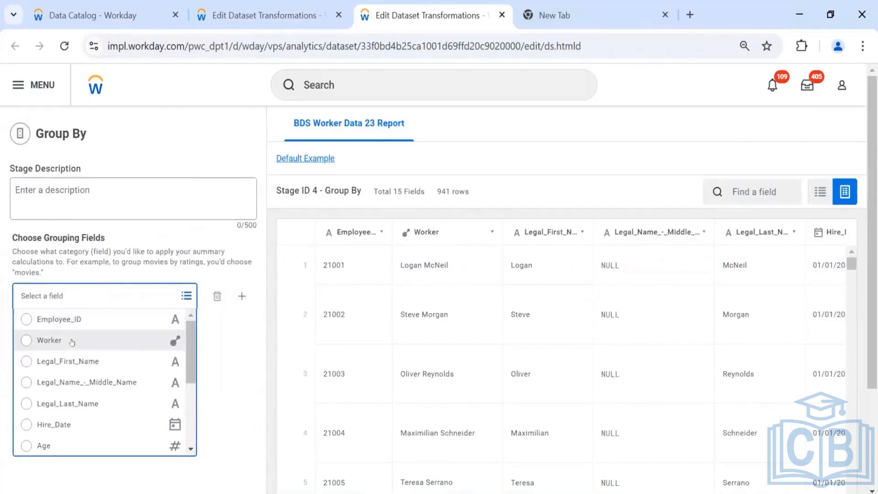
{"action": "scroll", "coordinate": [53, 412], "scroll_direction": "down", "scroll_amount": 4}
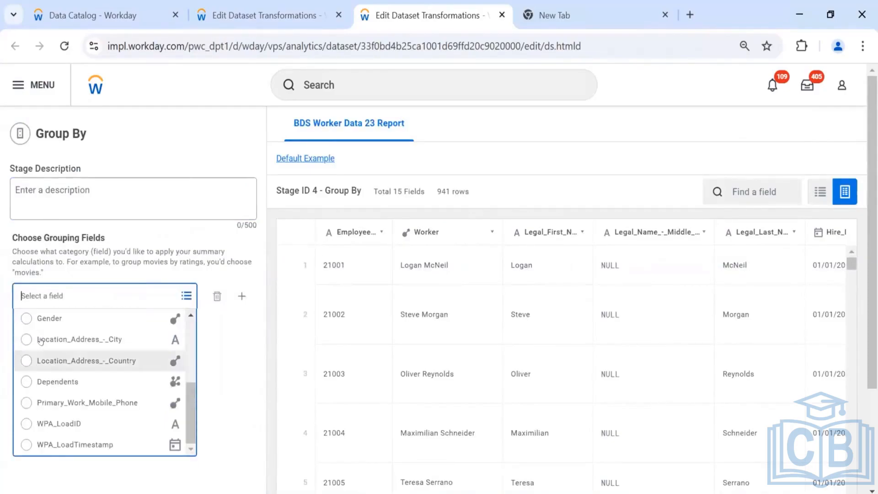
{"action": "left_click", "coordinate": [67, 343]}
{"action": "scroll", "coordinate": [48, 434], "scroll_direction": "down", "scroll_amount": 3}
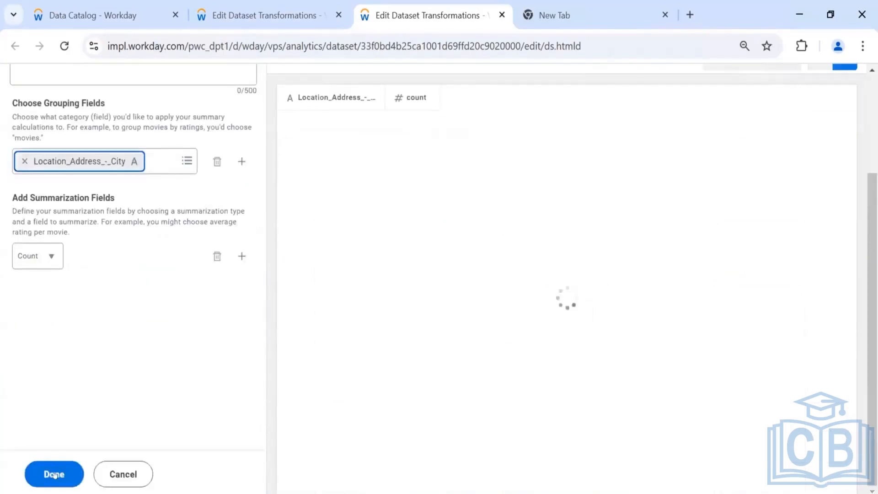
{"action": "left_click", "coordinate": [53, 474]}
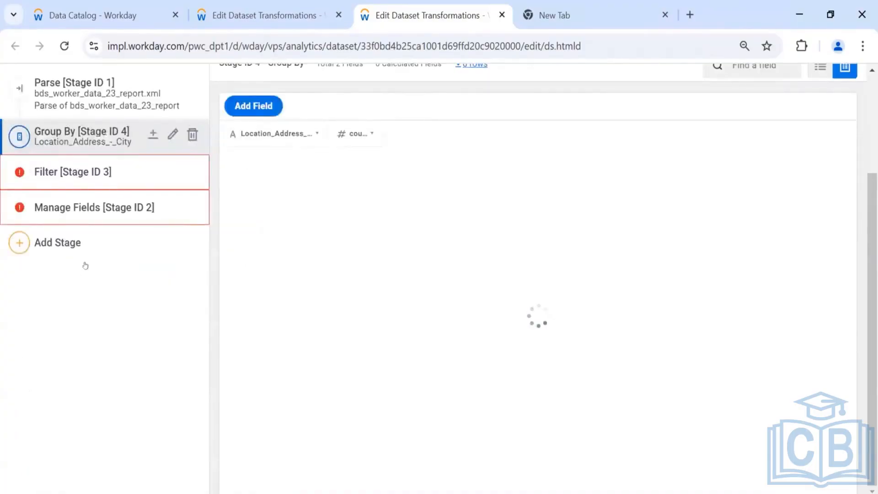
Step: Examine the error details of the Filter stage below Group By and leave the stage without changes
{"action": "scroll", "coordinate": [87, 265], "scroll_direction": "up", "scroll_amount": 3}
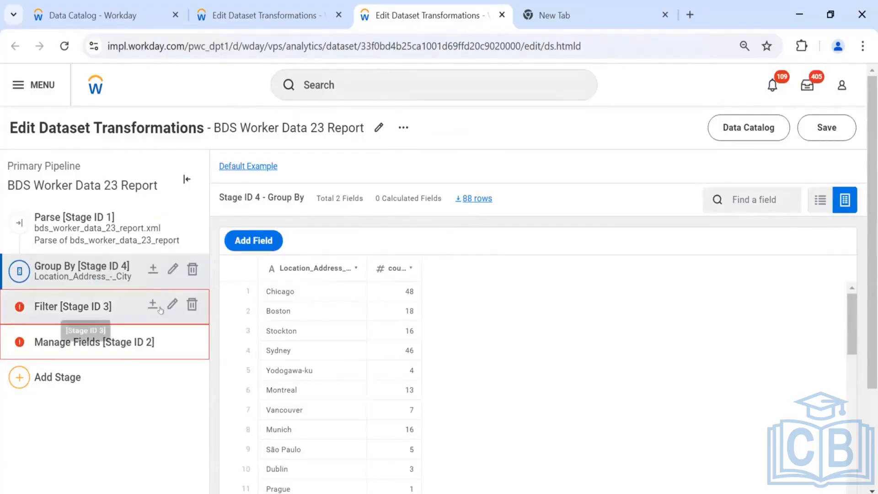
{"action": "left_click", "coordinate": [172, 307]}
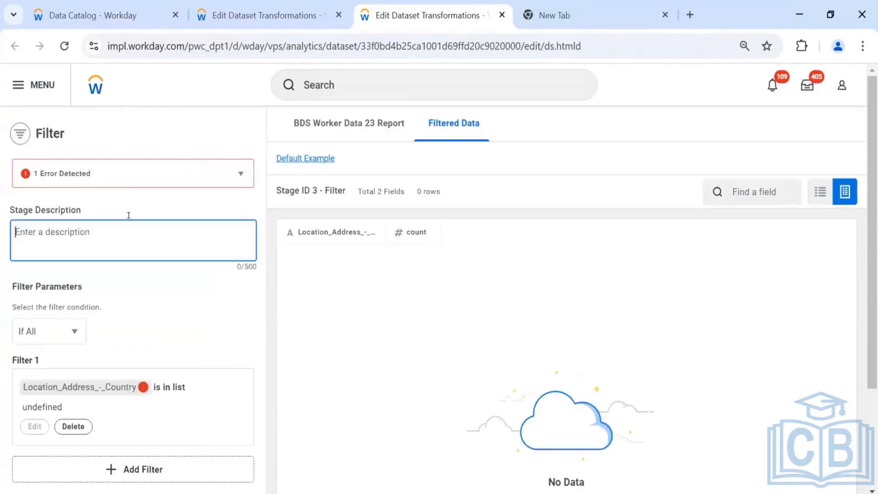
{"action": "left_click", "coordinate": [128, 180]}
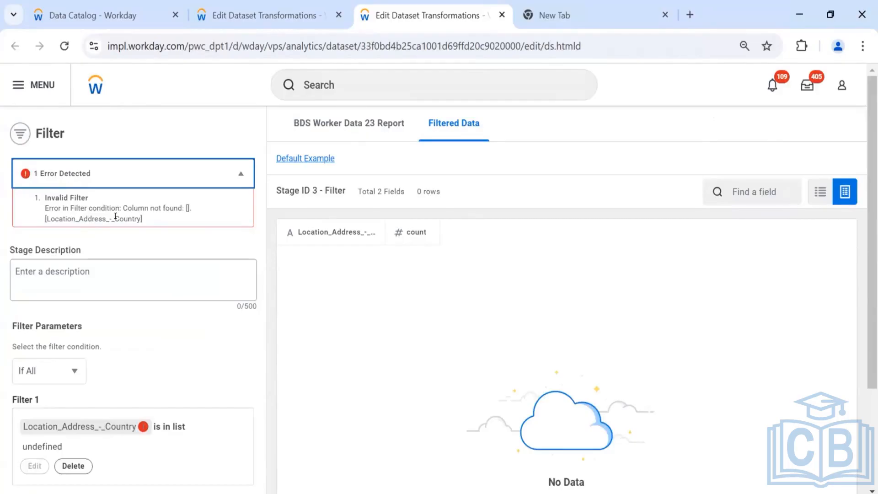
{"action": "scroll", "coordinate": [128, 216], "scroll_direction": "down", "scroll_amount": 3}
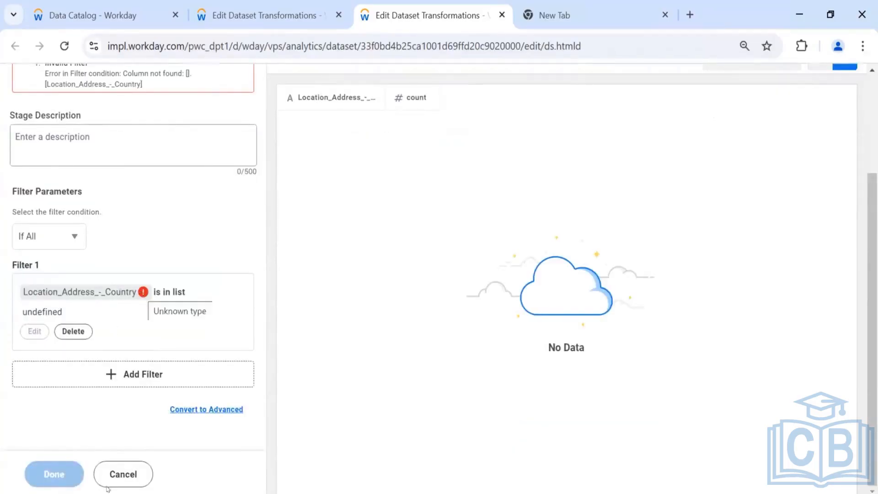
{"action": "left_click", "coordinate": [116, 476]}
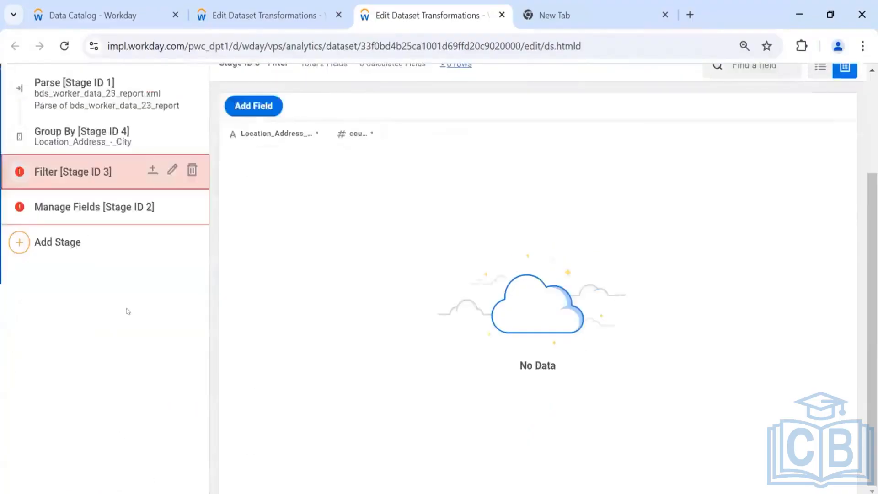
Step: Read through the full list of errors and alerts in the Manage Fields stage and leave it without changes
{"action": "scroll", "coordinate": [174, 307], "scroll_direction": "up", "scroll_amount": 3}
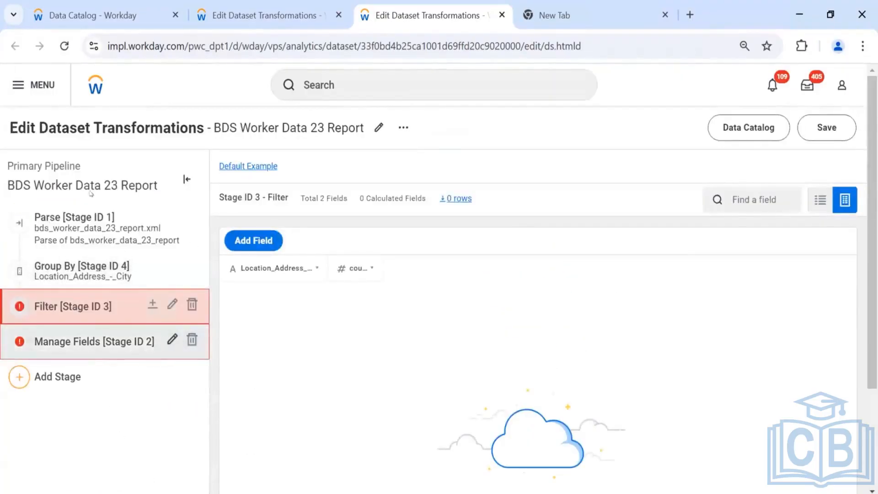
{"action": "left_click", "coordinate": [88, 176]}
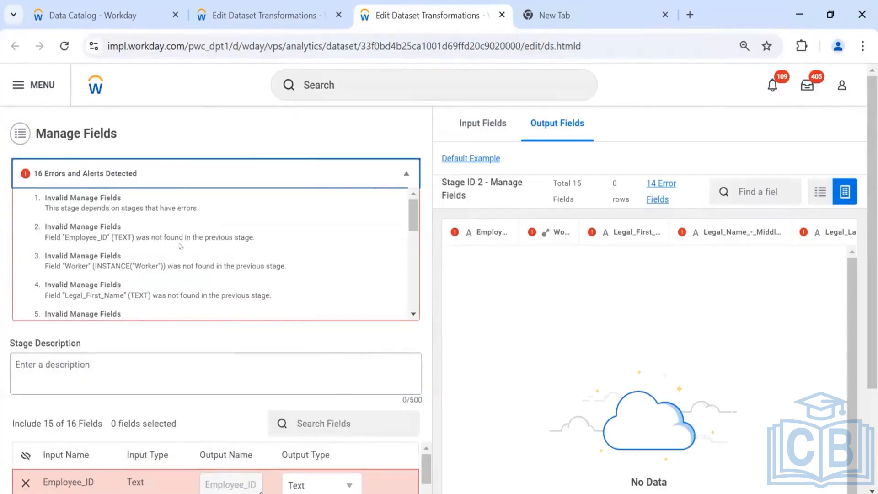
{"action": "scroll", "coordinate": [225, 255], "scroll_direction": "down", "scroll_amount": 5}
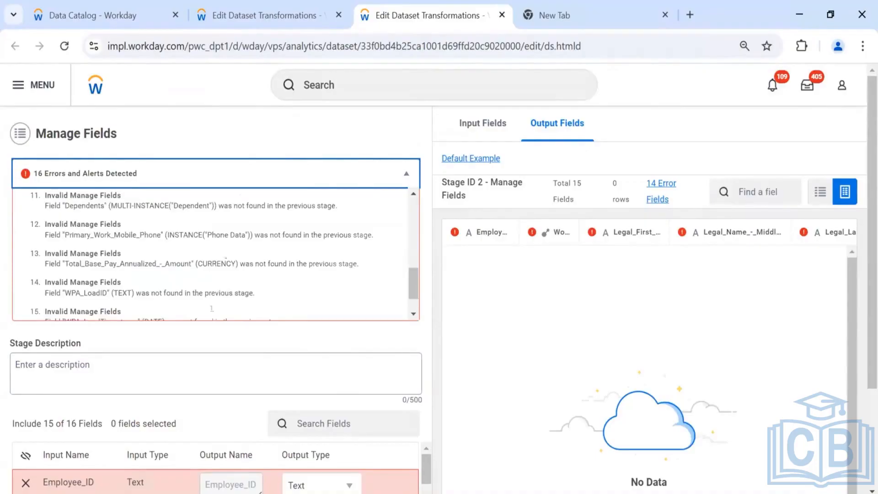
{"action": "scroll", "coordinate": [228, 298], "scroll_direction": "down", "scroll_amount": 1}
{"action": "scroll", "coordinate": [230, 348], "scroll_direction": "down", "scroll_amount": 3}
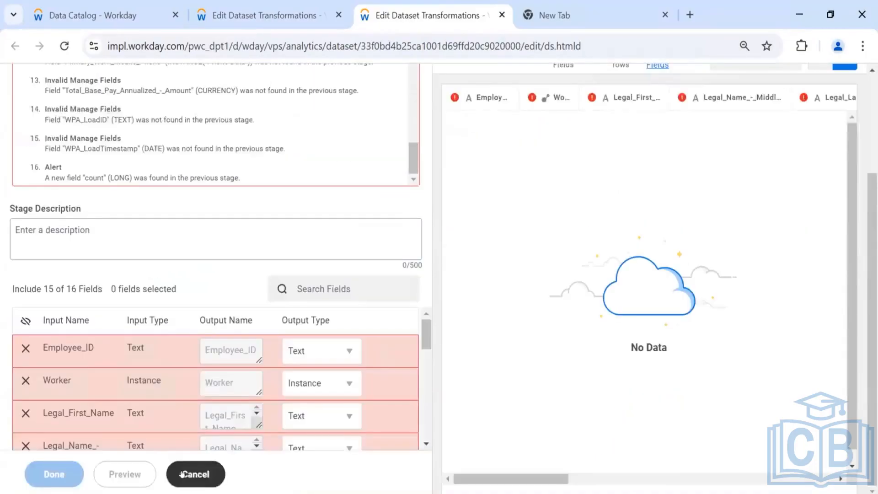
{"action": "left_click", "coordinate": [189, 474]}
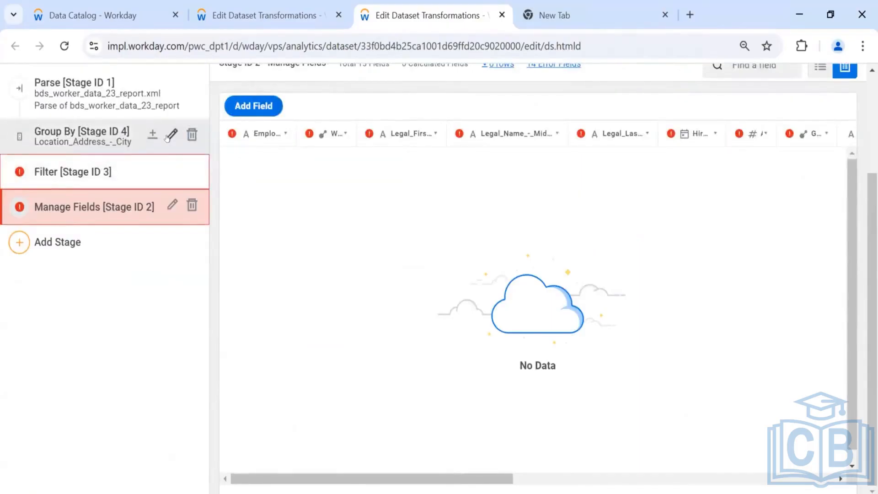
Step: Delete the Group By stage from the pipeline and save the dataset transformations
{"action": "left_click", "coordinate": [124, 139]}
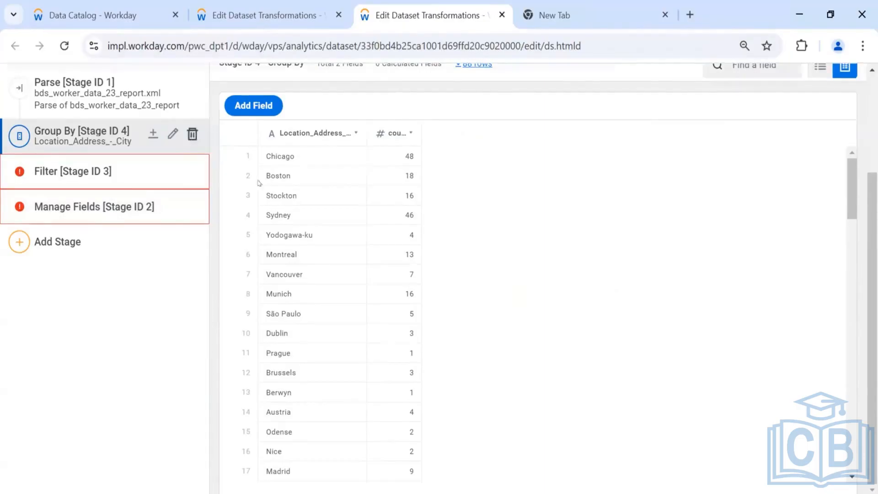
{"action": "left_click", "coordinate": [192, 136]}
{"action": "left_click", "coordinate": [348, 324]}
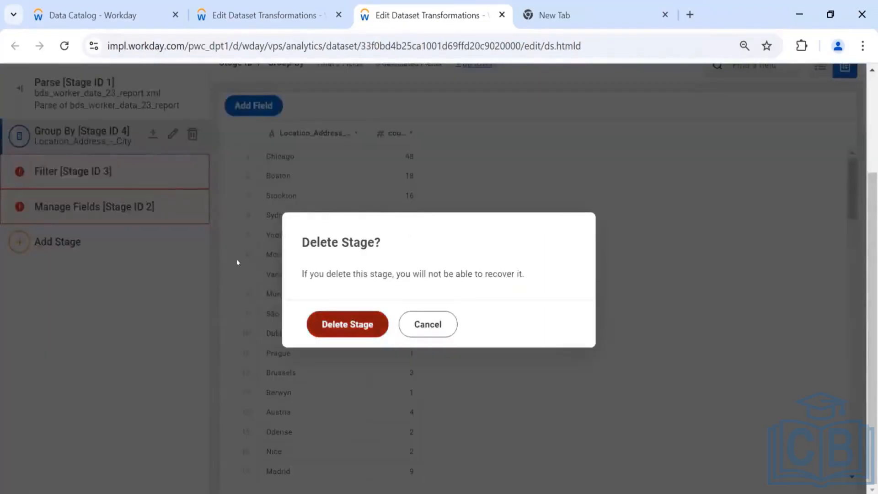
{"action": "left_click", "coordinate": [824, 124]}
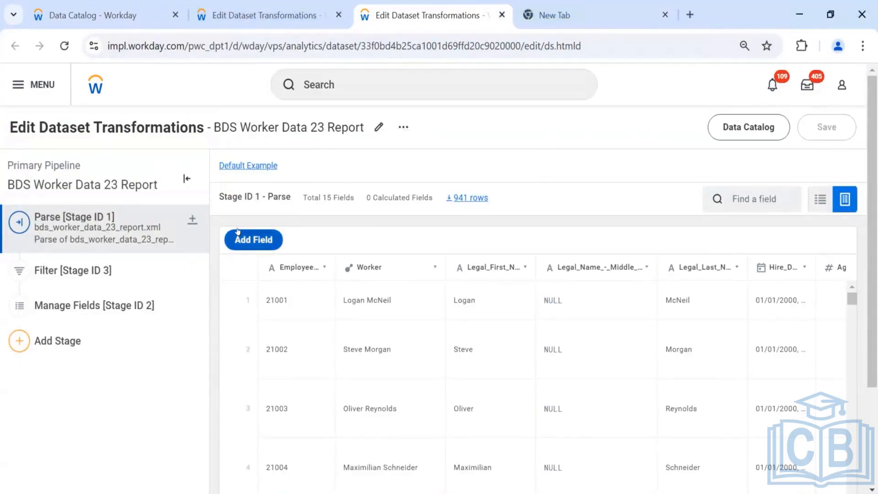
Step: Check which actions the Data Catalog offers for the BDS Worker Data 23 Report dataset
{"action": "mouse_move", "coordinate": [154, 271]}
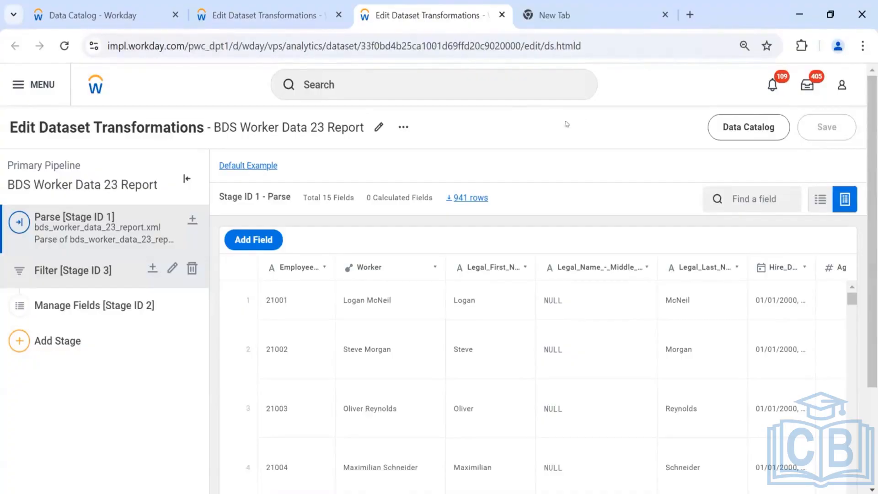
{"action": "left_click", "coordinate": [275, 4]}
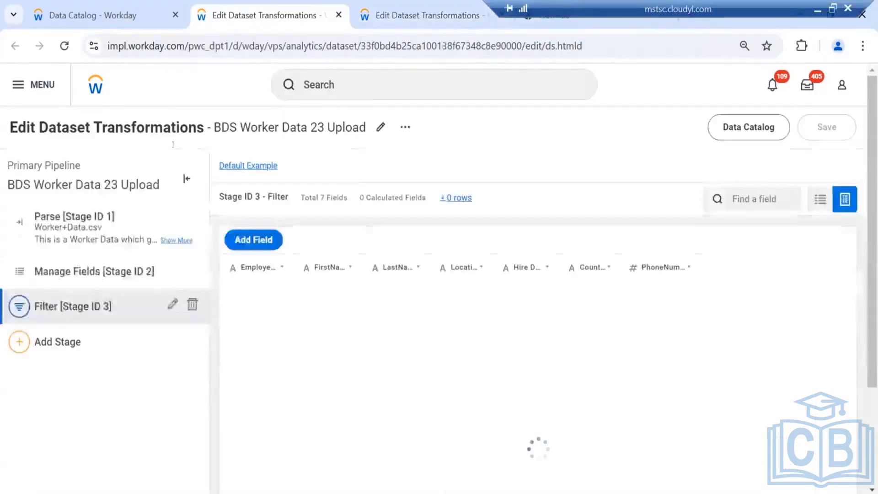
{"action": "left_click", "coordinate": [63, 5]}
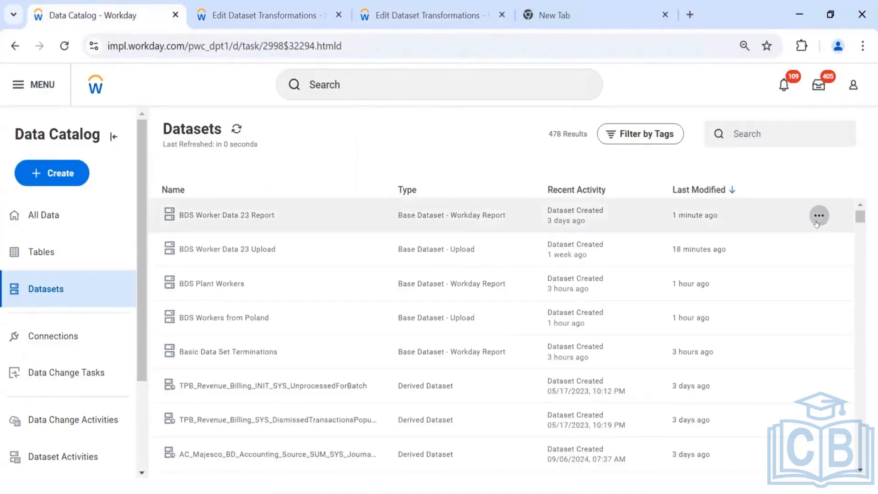
{"action": "left_click", "coordinate": [818, 219]}
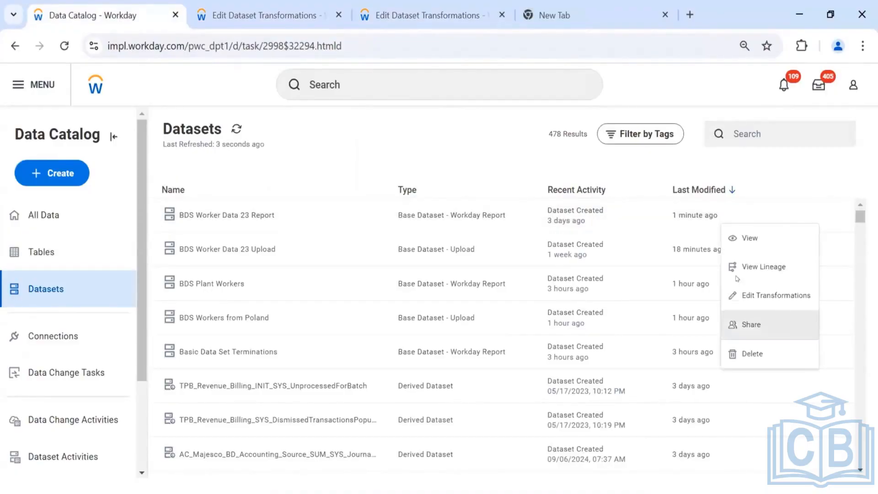
{"action": "left_click", "coordinate": [474, 138]}
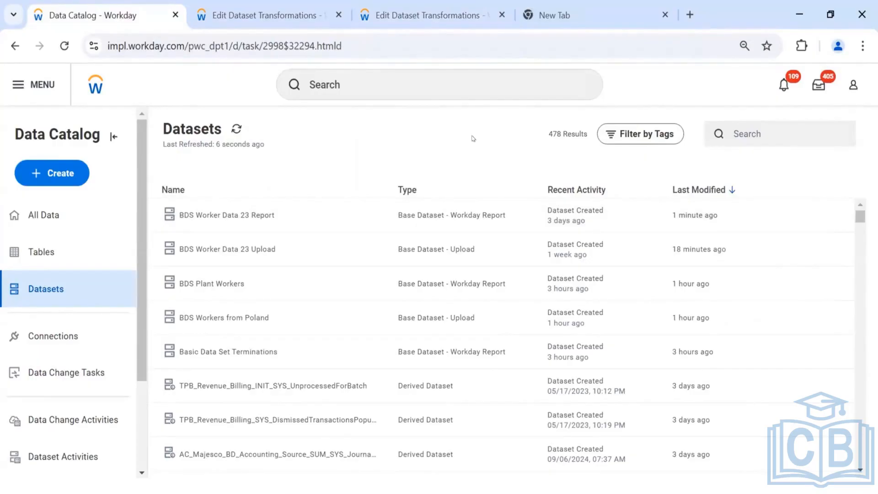
Step: Switch to the PowerPoint presentation, find the slide listing the security policy domains and highlight "Owner Manage" under Prism Datasets
{"action": "key", "text": "alt+Tab"}
{"action": "mouse_move", "coordinate": [503, 1]}
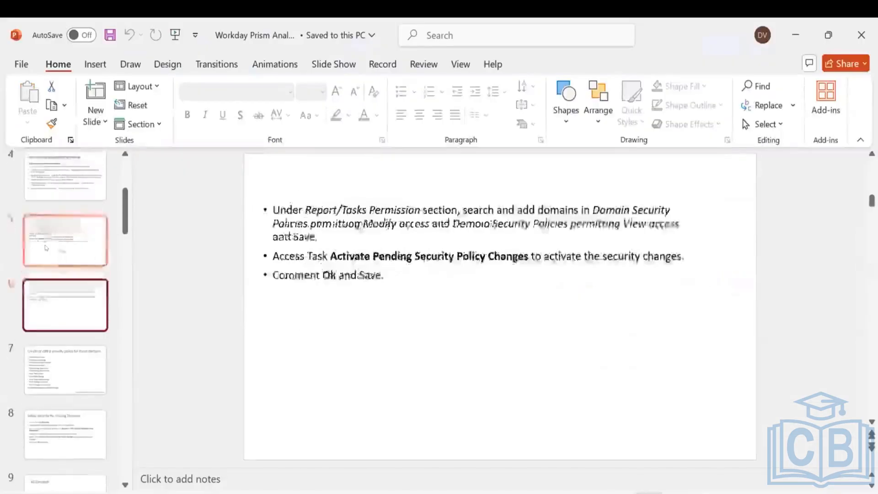
{"action": "scroll", "coordinate": [46, 248], "scroll_direction": "up", "scroll_amount": 3}
{"action": "left_click", "coordinate": [63, 389]}
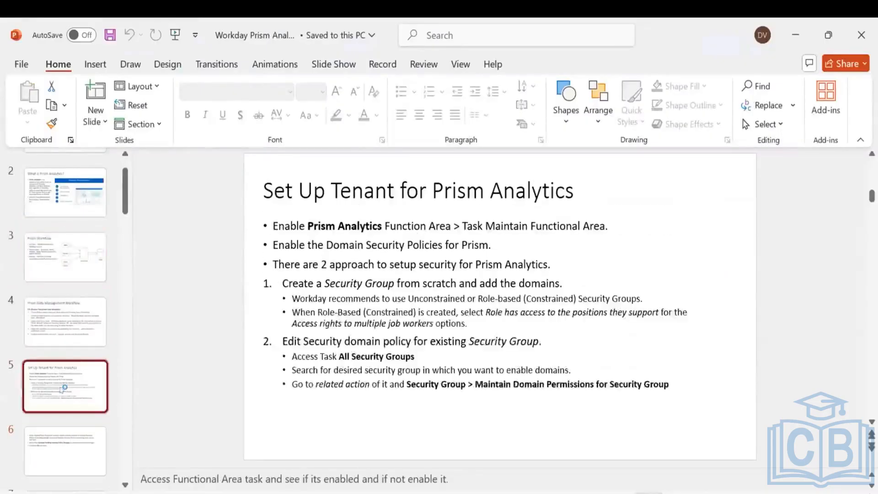
{"action": "scroll", "coordinate": [63, 389], "scroll_direction": "down", "scroll_amount": 2}
{"action": "left_click", "coordinate": [65, 421]}
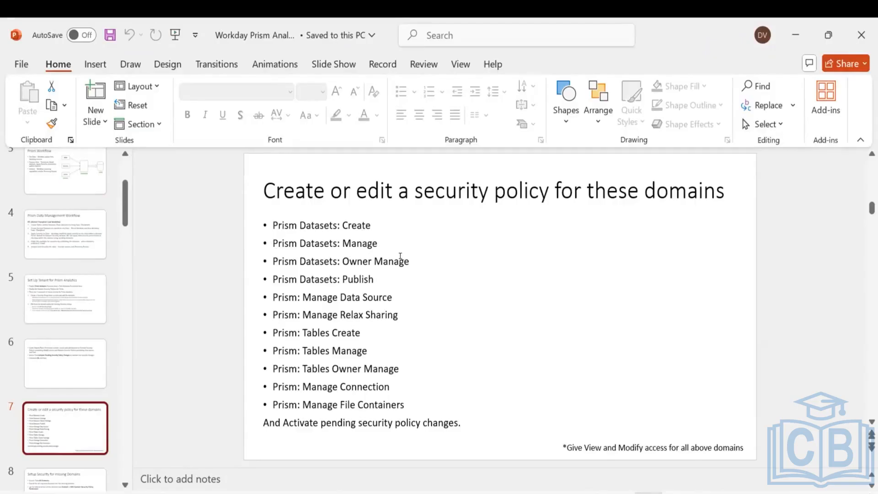
{"action": "left_click_drag", "start_coordinate": [415, 256], "coordinate": [361, 261]}
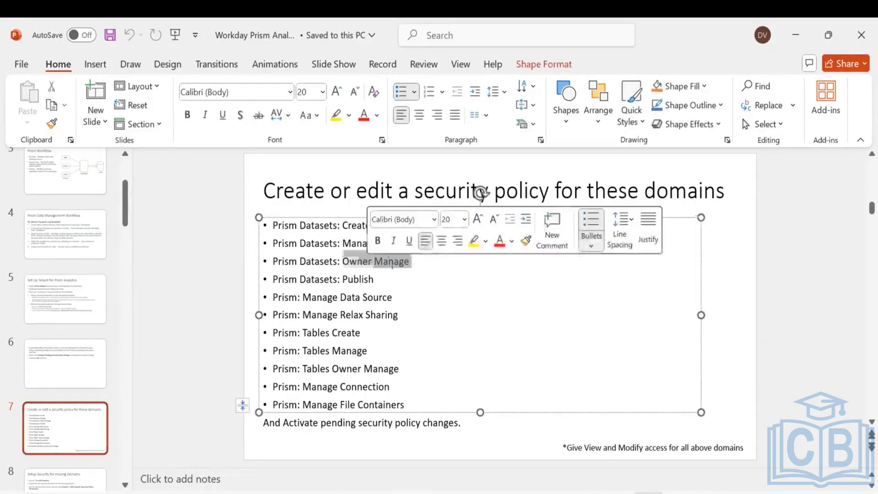
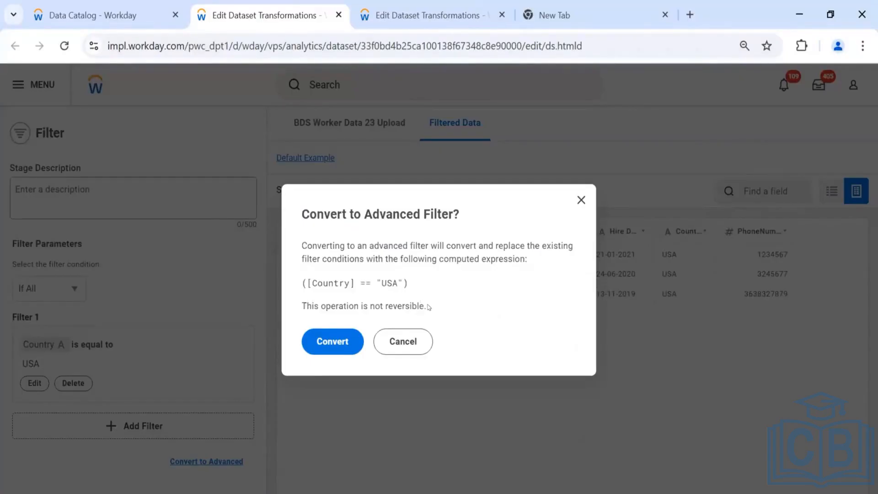
Step: In BDS Worker Data 23 Upload, read the advanced filter conversion notice and inspect the Country filter's settings, cancelling both
{"action": "left_click_drag", "start_coordinate": [428, 308], "coordinate": [300, 247]}
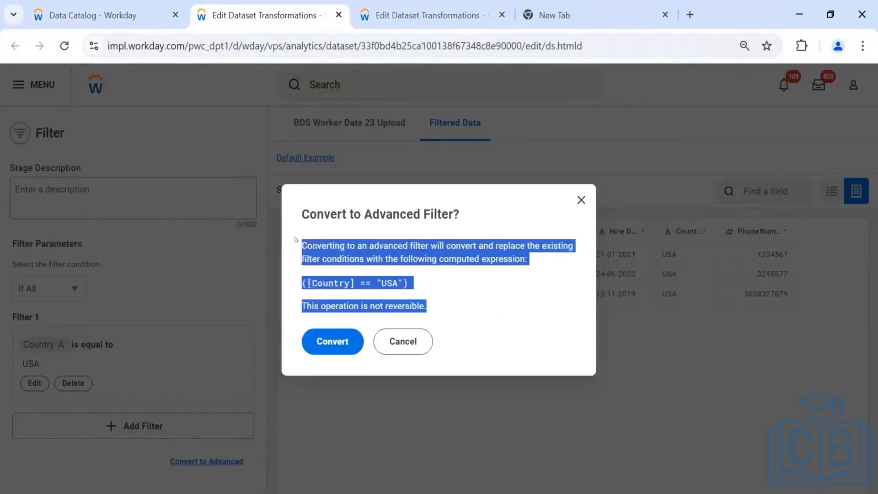
{"action": "left_click", "coordinate": [319, 258]}
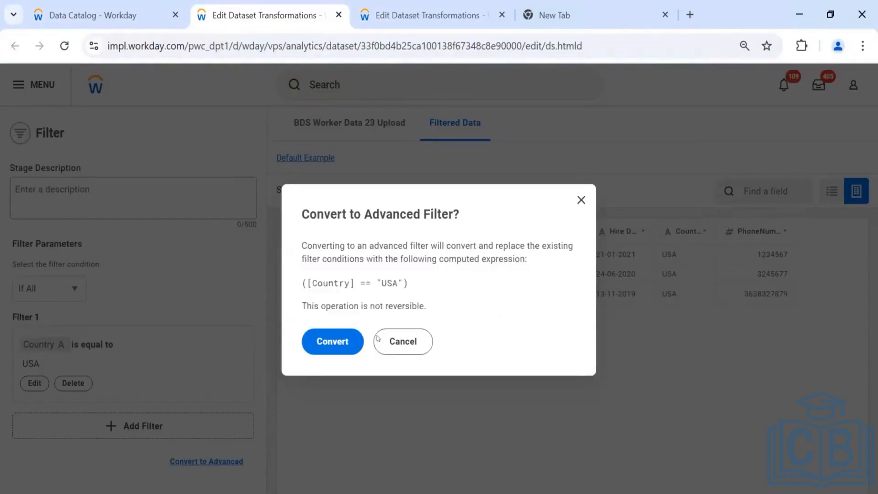
{"action": "left_click", "coordinate": [387, 342]}
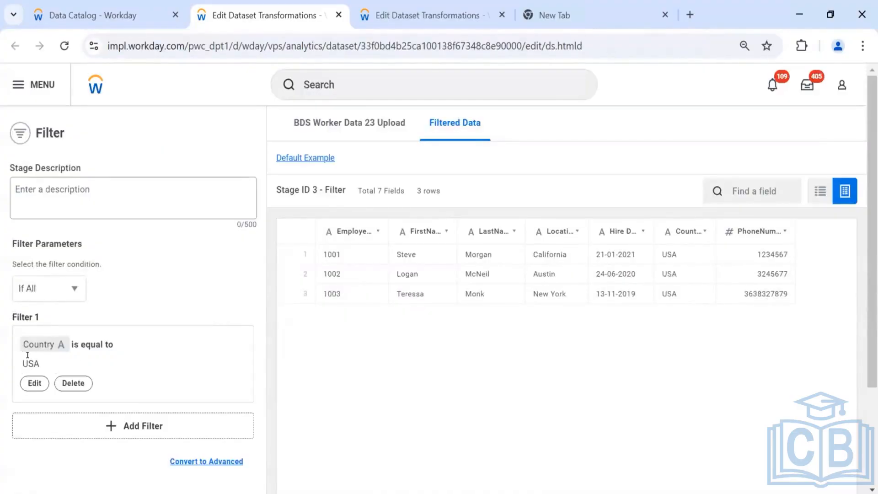
{"action": "left_click", "coordinate": [35, 381]}
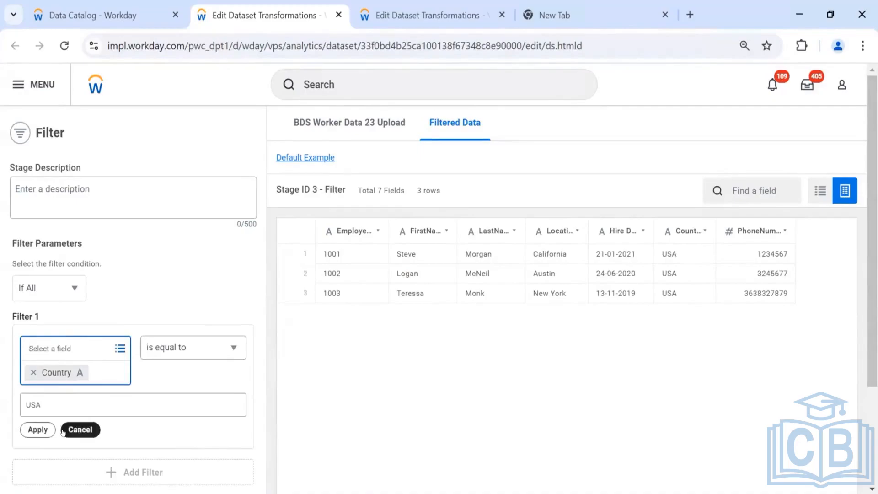
{"action": "left_click", "coordinate": [80, 430]}
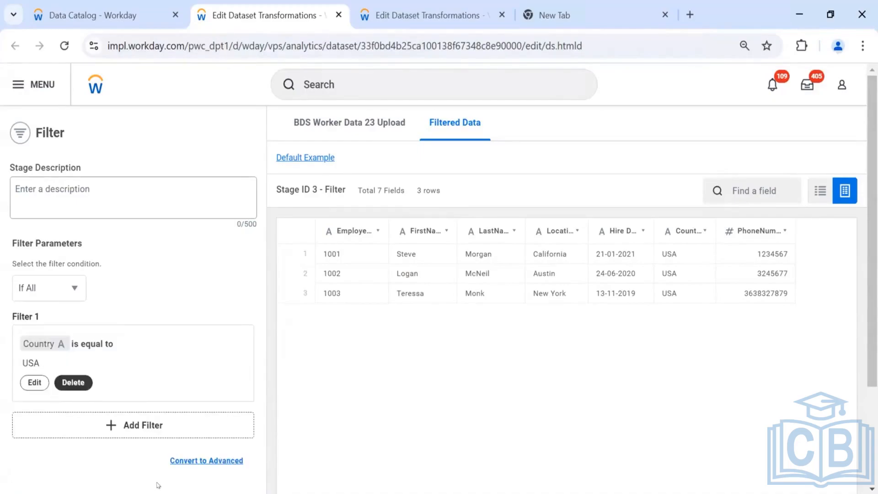
Step: Convert the Country is equal to USA filter to an advanced filter expression
{"action": "left_click", "coordinate": [185, 460]}
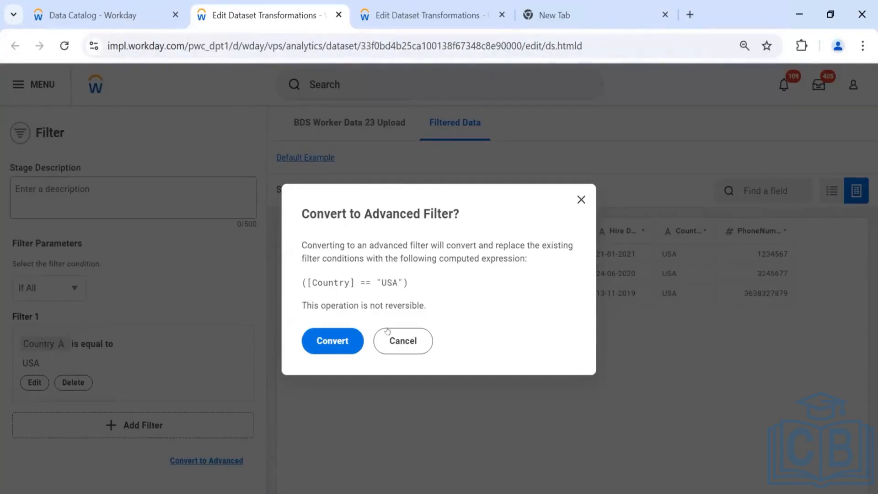
{"action": "left_click", "coordinate": [345, 345]}
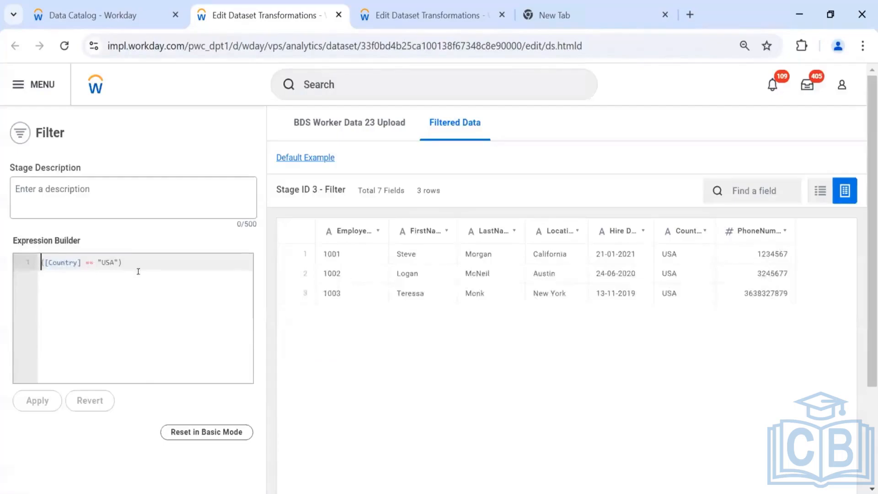
Step: Highlight the converted Country filter expression in the Expression Builder to examine its syntax
{"action": "left_click", "coordinate": [138, 271]}
{"action": "key", "text": "shift+Home"}
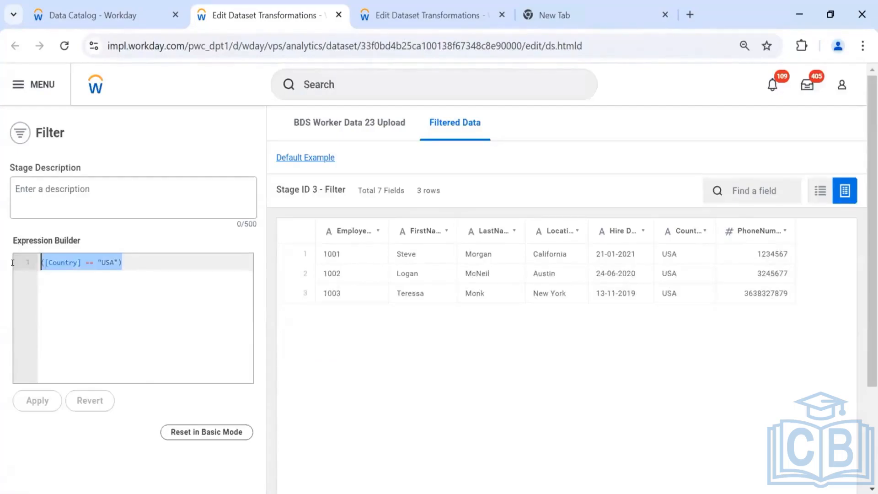
{"action": "left_click", "coordinate": [130, 345]}
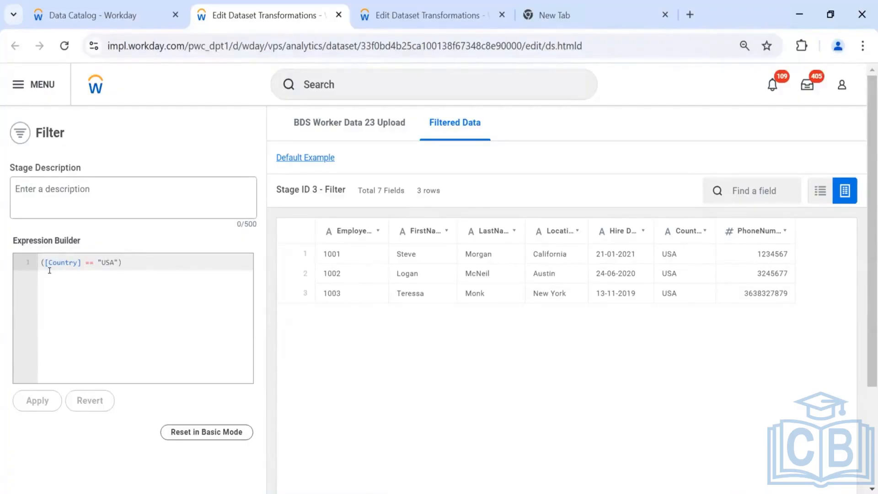
{"action": "left_click_drag", "start_coordinate": [122, 253], "coordinate": [26, 254]}
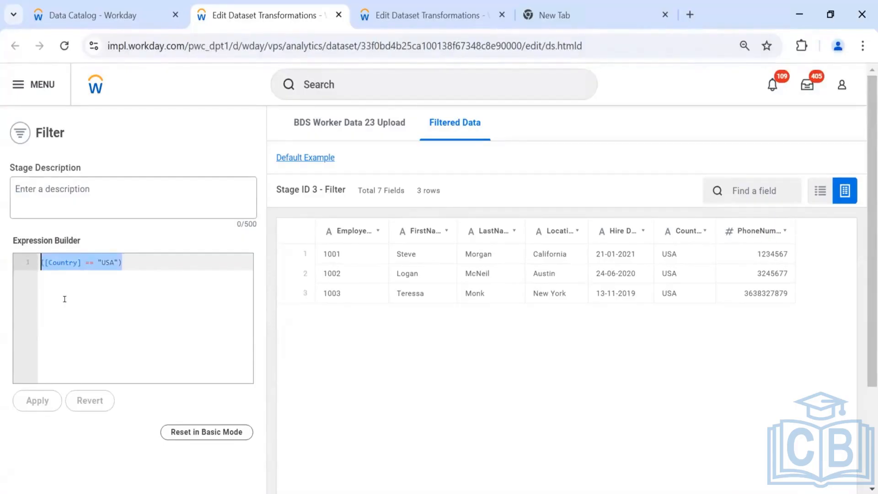
{"action": "left_click", "coordinate": [65, 300]}
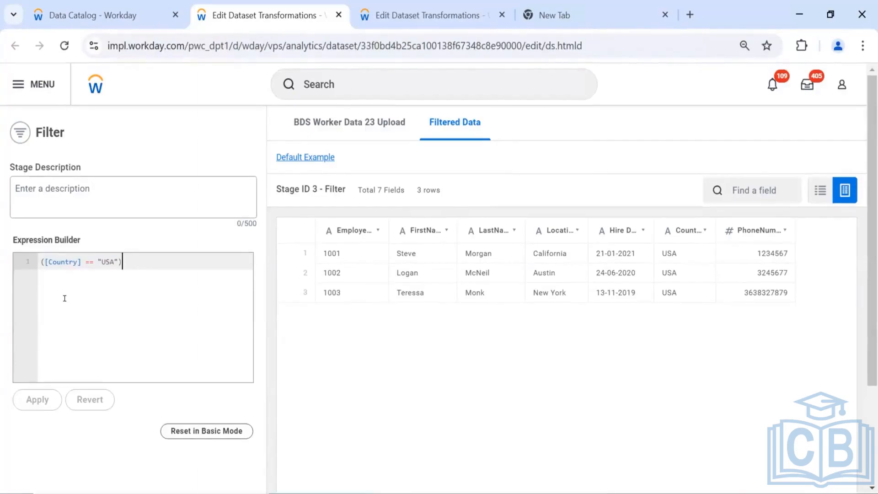
Step: Start a second line in the filter expression with an opening square bracket for a field reference
{"action": "key", "text": "Return"}
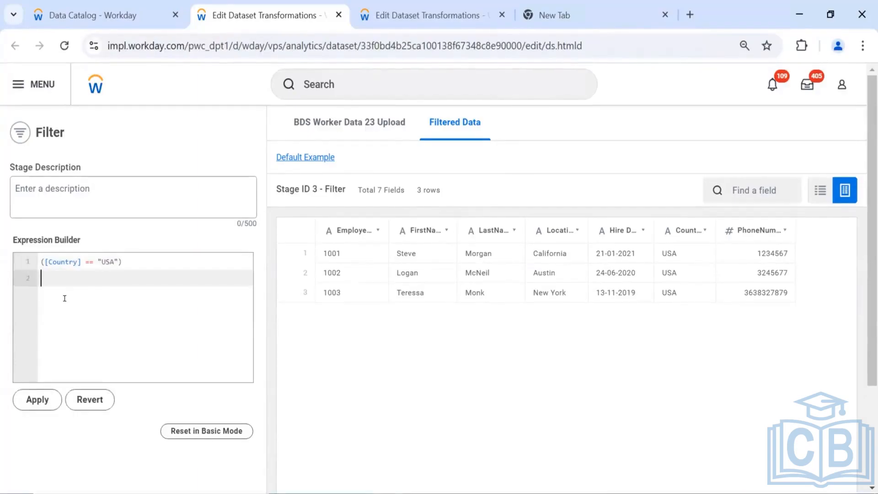
{"action": "type", "text": "["}
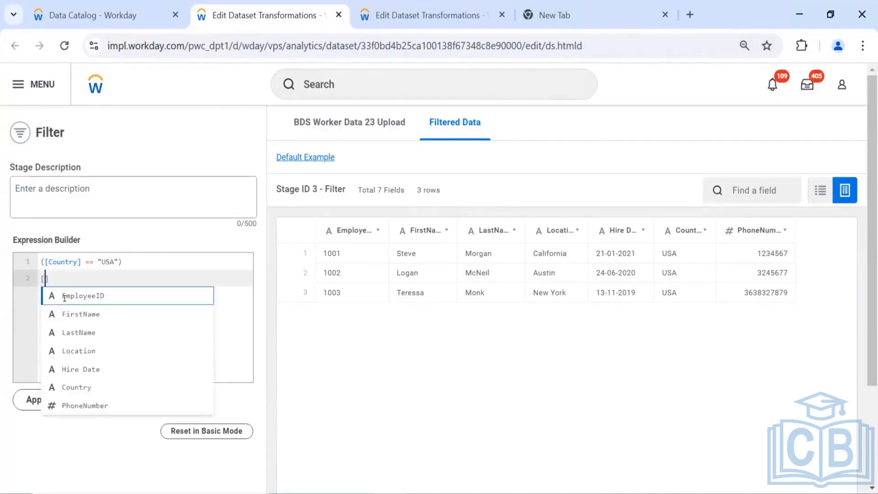
{"action": "key", "text": "Escape"}
{"action": "key", "text": "BackSpace"}
{"action": "key", "text": "BackSpace"}
{"action": "key", "text": "BackSpace"}
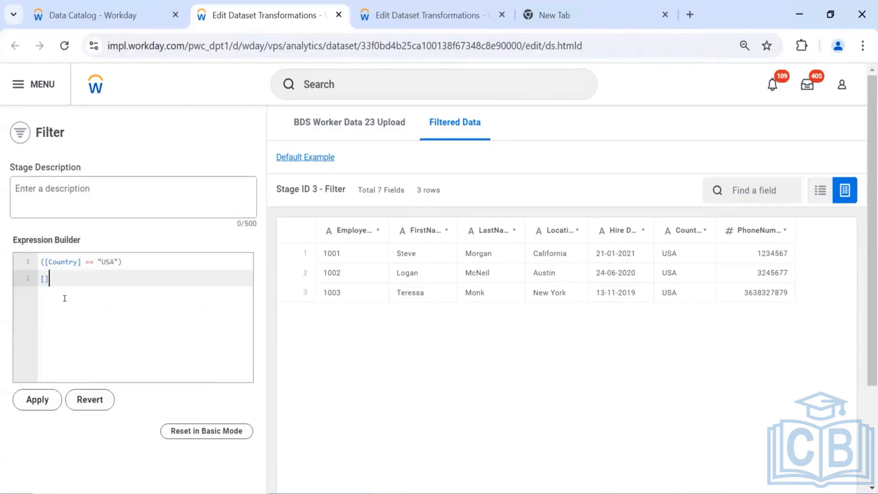
{"action": "key", "text": "Return"}
{"action": "type", "text": "["}
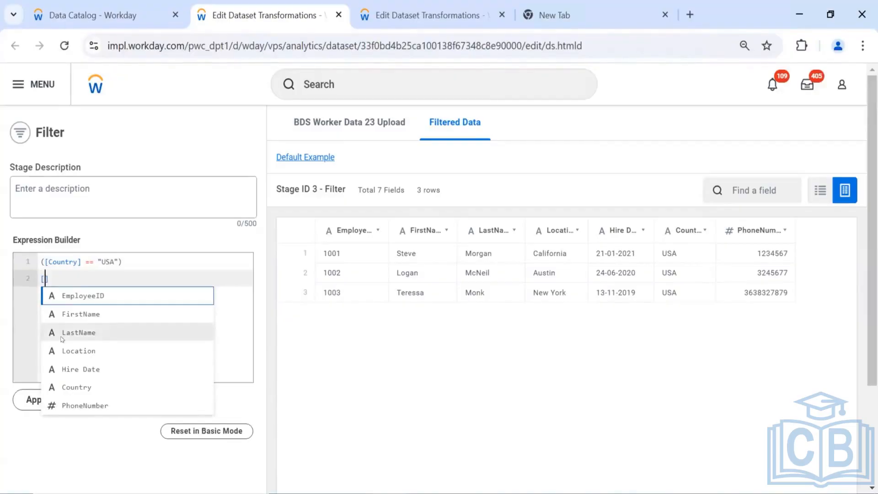
{"action": "left_click", "coordinate": [71, 368]}
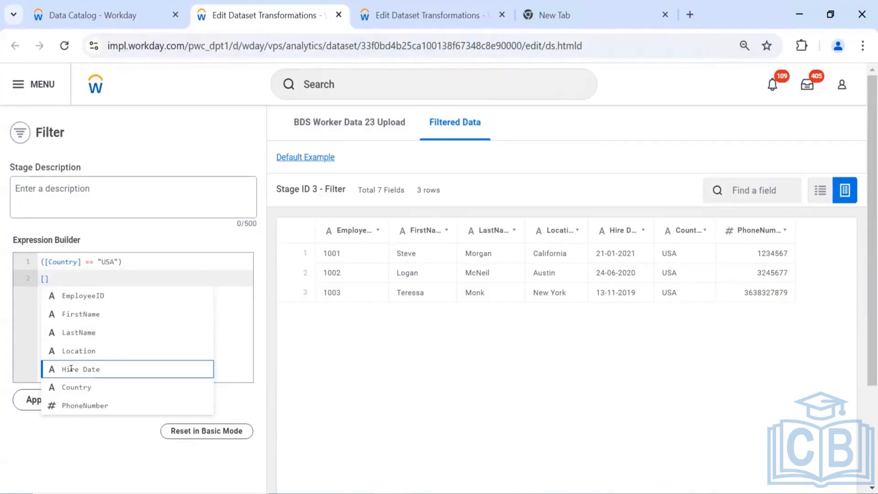
{"action": "left_click", "coordinate": [71, 369]}
{"action": "key", "text": "BackSpace"}
{"action": "key", "text": "BackSpace"}
{"action": "key", "text": "BackSpace"}
{"action": "key", "text": "BackSpace"}
{"action": "key", "text": "BackSpace"}
{"action": "key", "text": "BackSpace"}
{"action": "key", "text": "BackSpace"}
{"action": "key", "text": "BackSpace"}
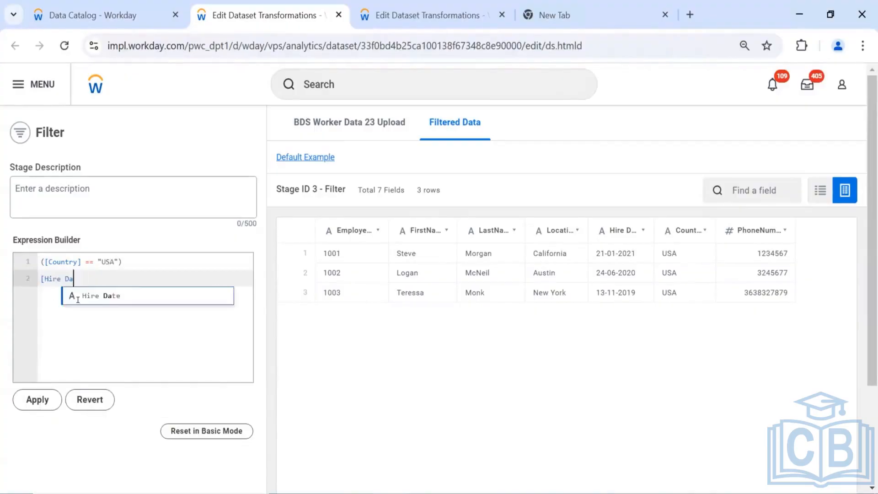
{"action": "key", "text": "BackSpace"}
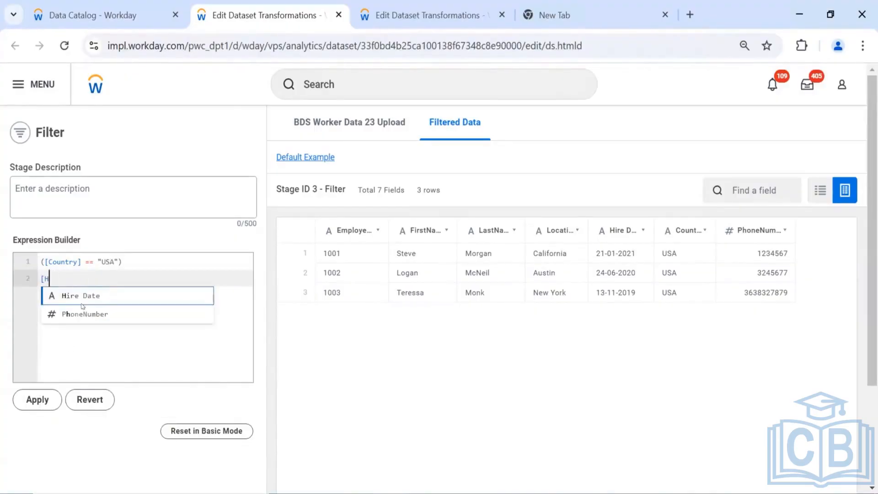
{"action": "key", "text": "BackSpace"}
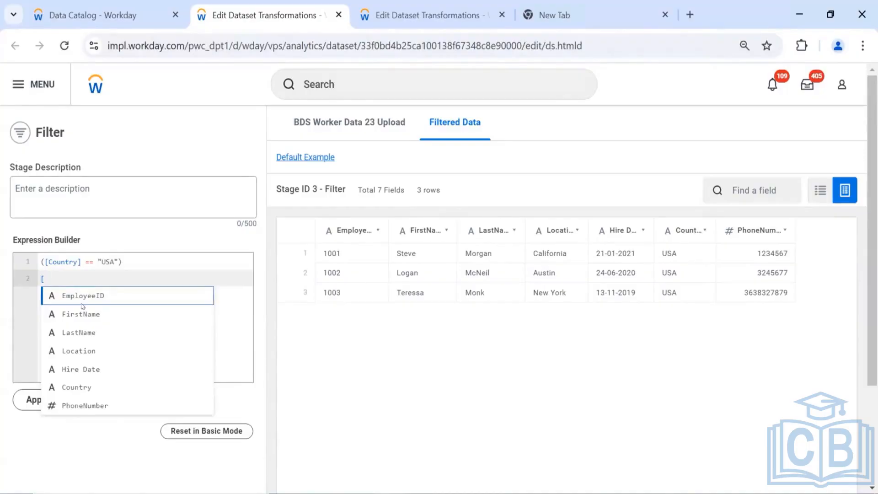
Step: Complete the second line as a [FirstName] condition, comparing it with == to the first listed employee's first name in quotes
{"action": "key", "text": "Down"}
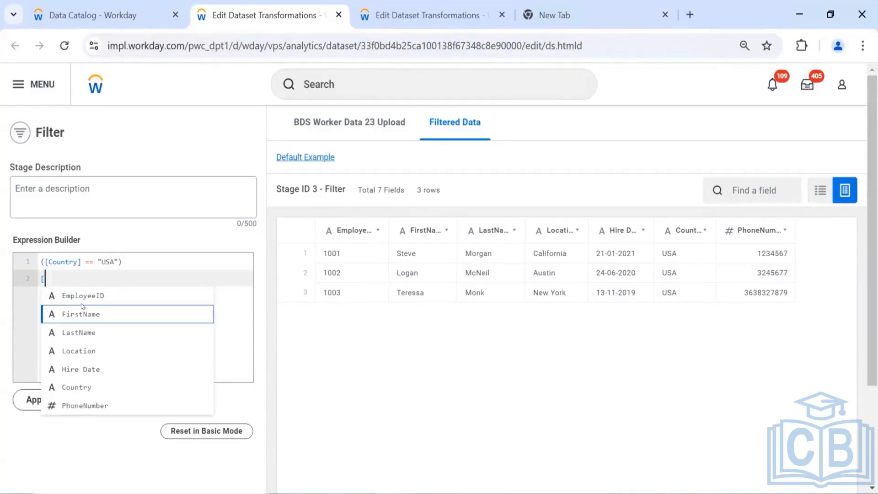
{"action": "key", "text": "Return"}
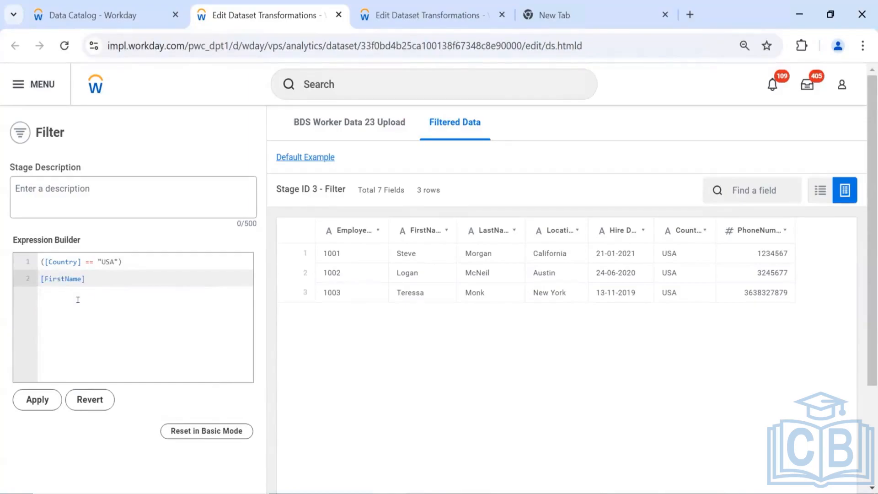
{"action": "type", "text": "== \"St"}
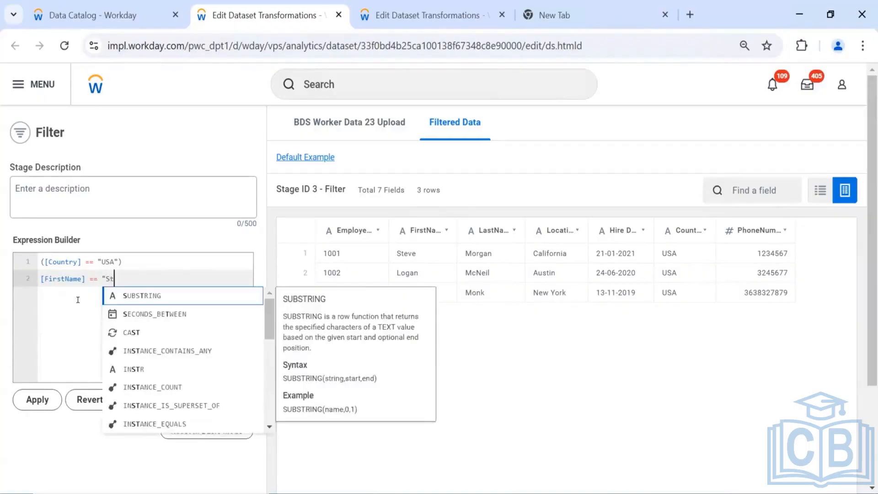
{"action": "type", "text": "eve\""}
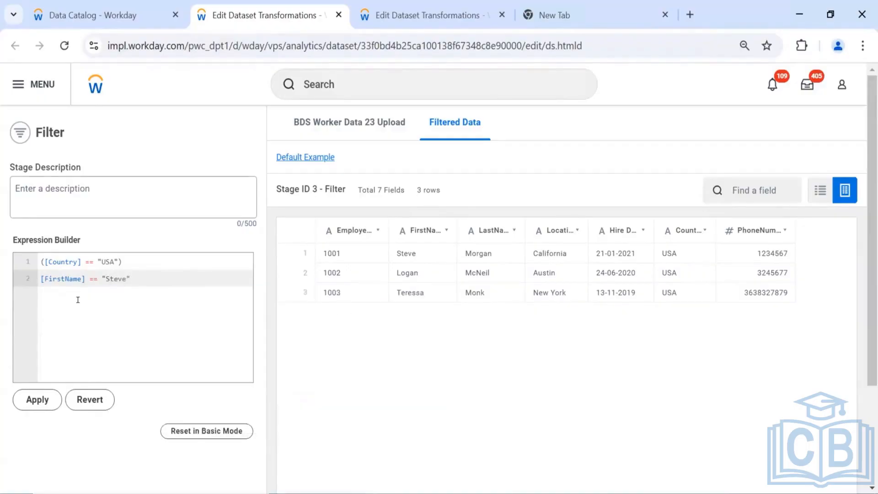
Step: Try to enclose the FirstName condition in its own parentheses and apply the two-line filter expression
{"action": "type", "text": ")"}
{"action": "key", "text": "ctrl+Left"}
{"action": "key", "text": "ctrl+Left"}
{"action": "key", "text": "ctrl+Left"}
{"action": "key", "text": "Left"}
{"action": "key", "text": "Left"}
{"action": "key", "text": "Left"}
{"action": "key", "text": "Left"}
{"action": "key", "text": "Left"}
{"action": "key", "text": "Left"}
{"action": "key", "text": "Left"}
{"action": "key", "text": "Left"}
{"action": "key", "text": "Left"}
{"action": "key", "text": "Left"}
{"action": "key", "text": "Left"}
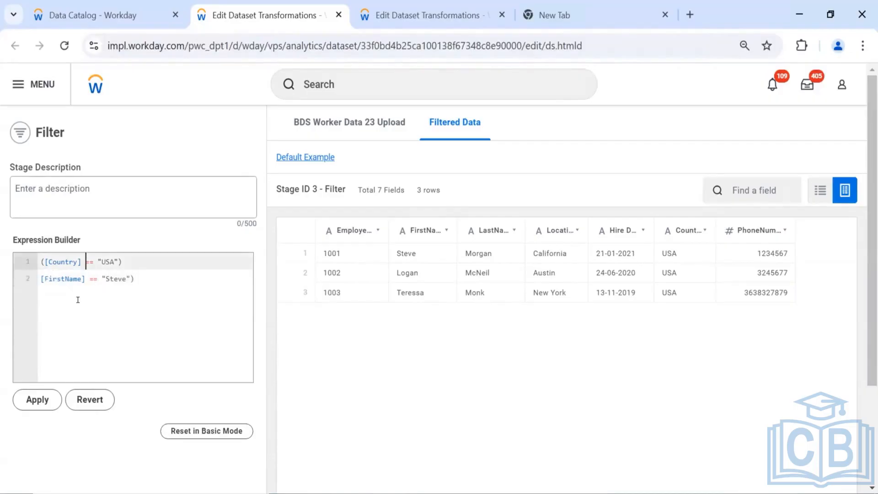
{"action": "left_click", "coordinate": [39, 280]}
{"action": "type", "text": "("}
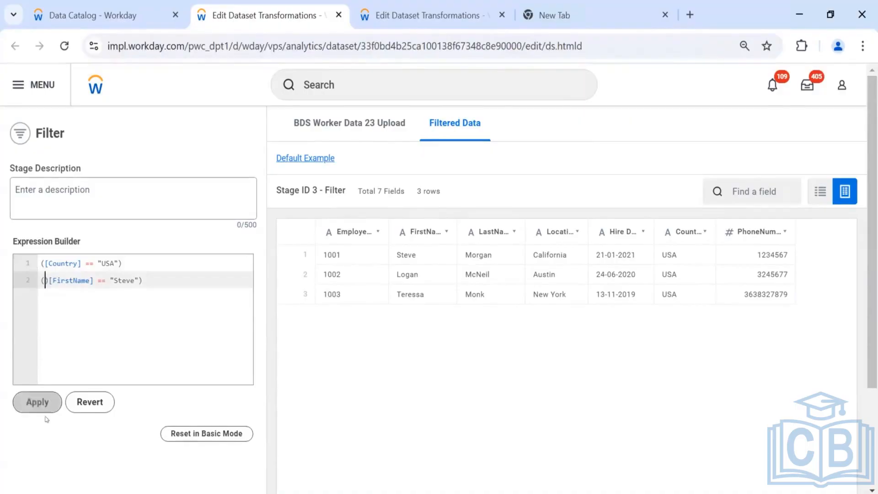
{"action": "left_click", "coordinate": [37, 402]}
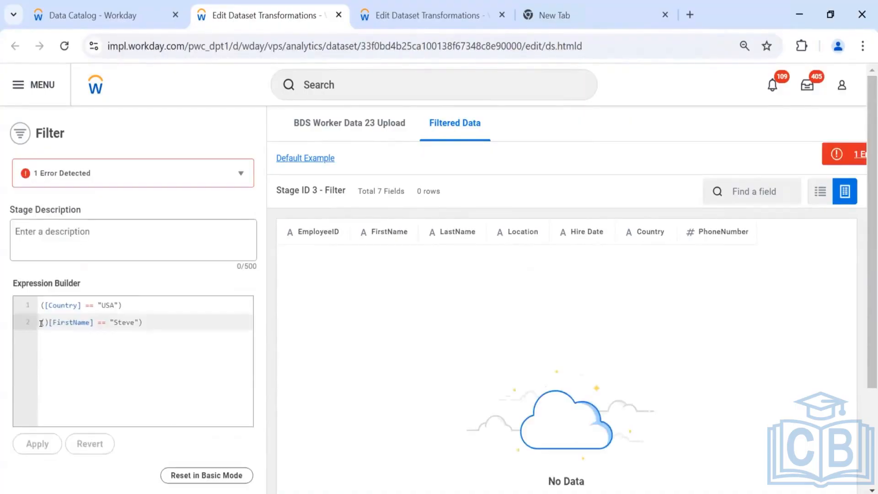
{"action": "key", "text": "Delete"}
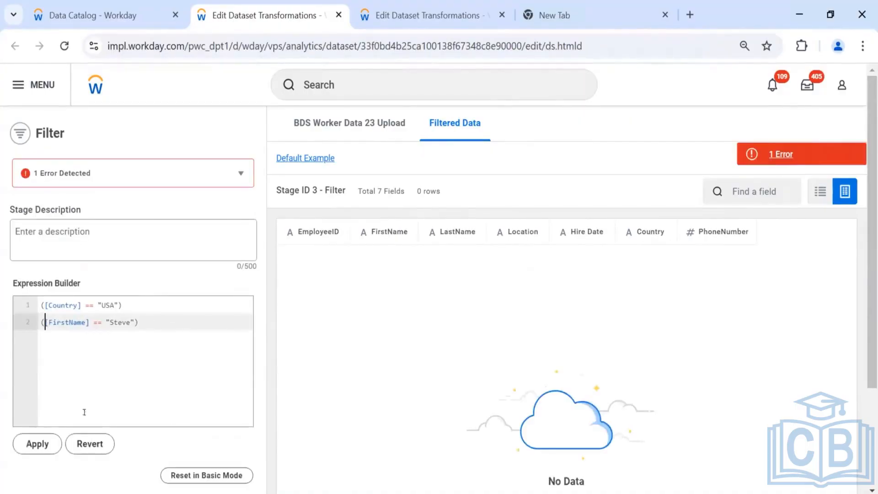
{"action": "left_click", "coordinate": [45, 443]}
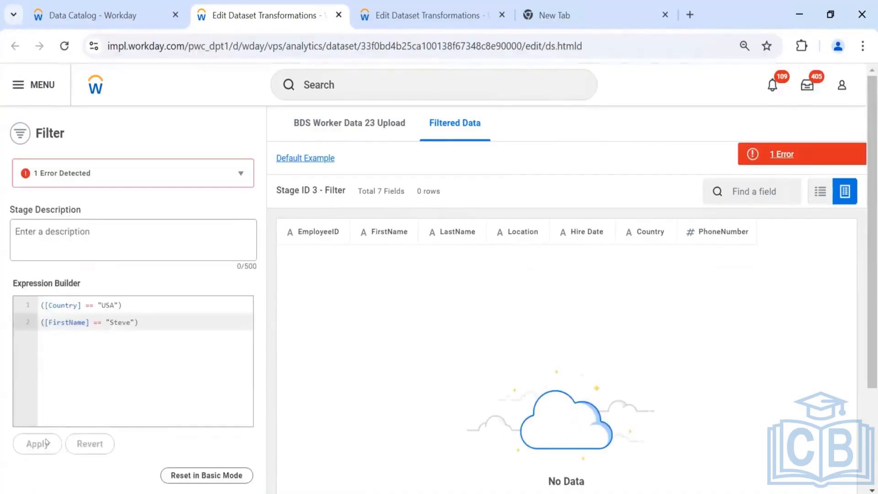
Step: Read the validation error details for the Filter stage and close them
{"action": "left_click", "coordinate": [786, 155]}
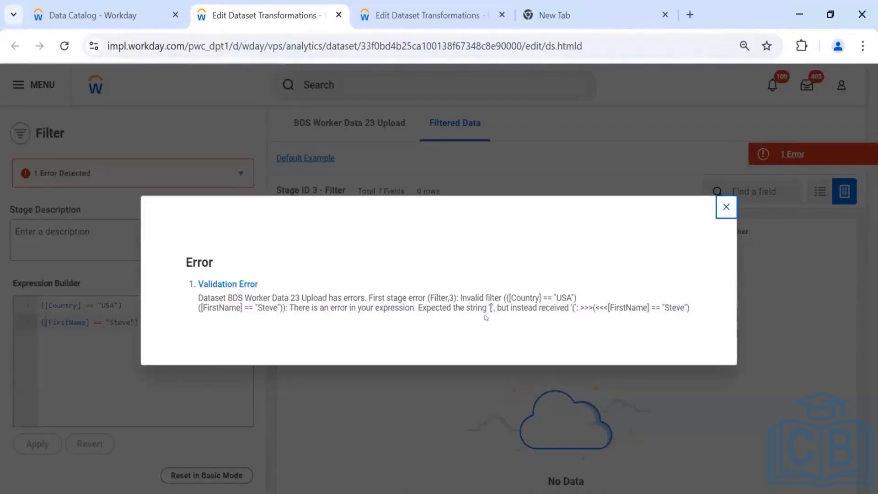
{"action": "left_click", "coordinate": [725, 207]}
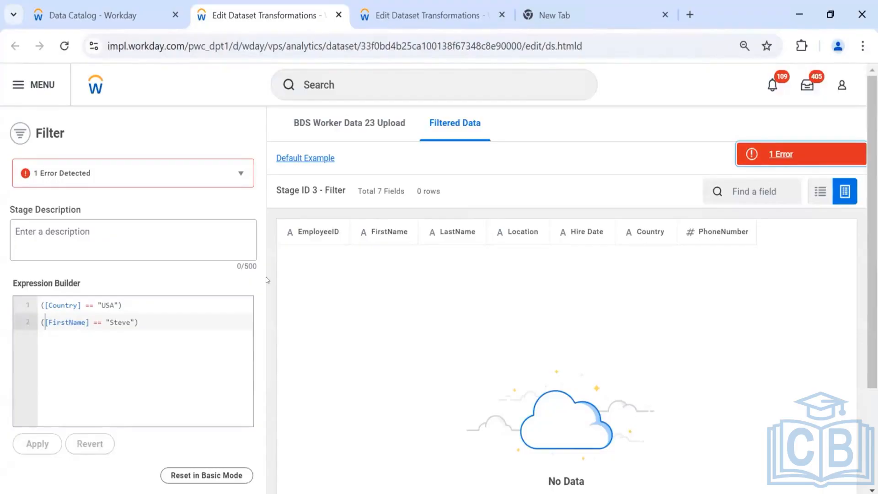
{"action": "left_click", "coordinate": [759, 159]}
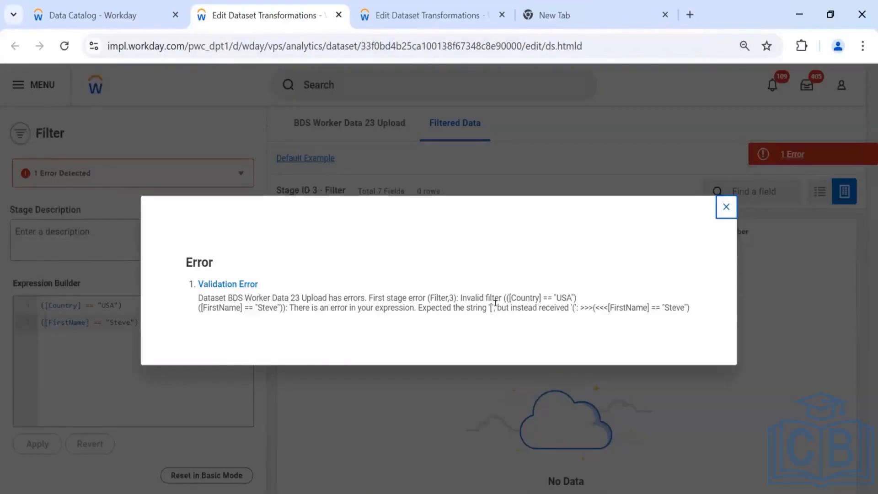
{"action": "left_click", "coordinate": [717, 209]}
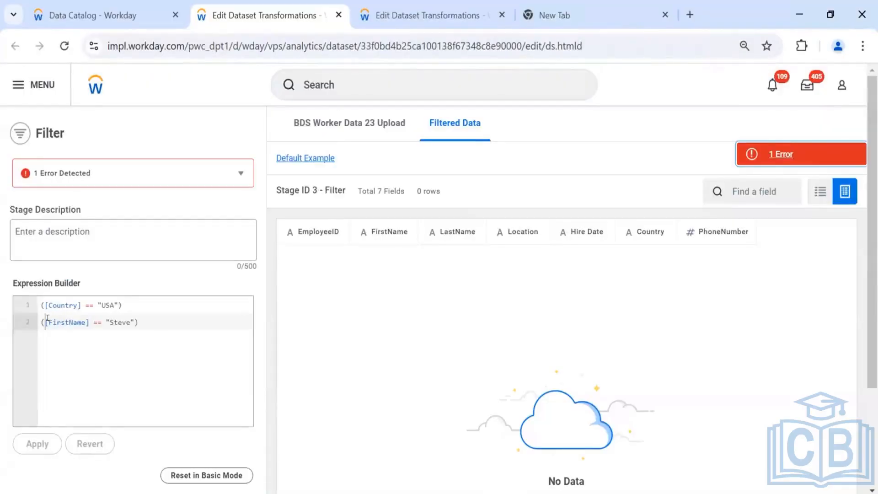
Step: Remove both parentheses from the FirstName condition and reapply the filter expression
{"action": "key", "text": "BackSpace"}
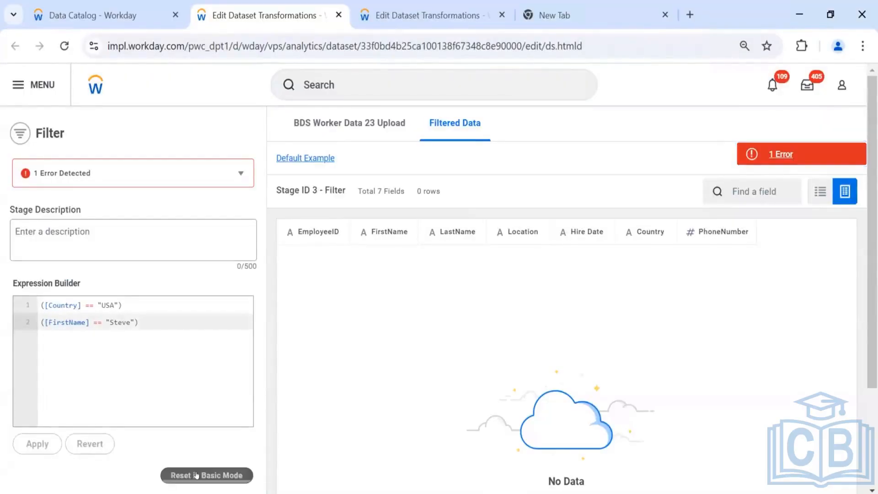
{"action": "left_click", "coordinate": [187, 320]}
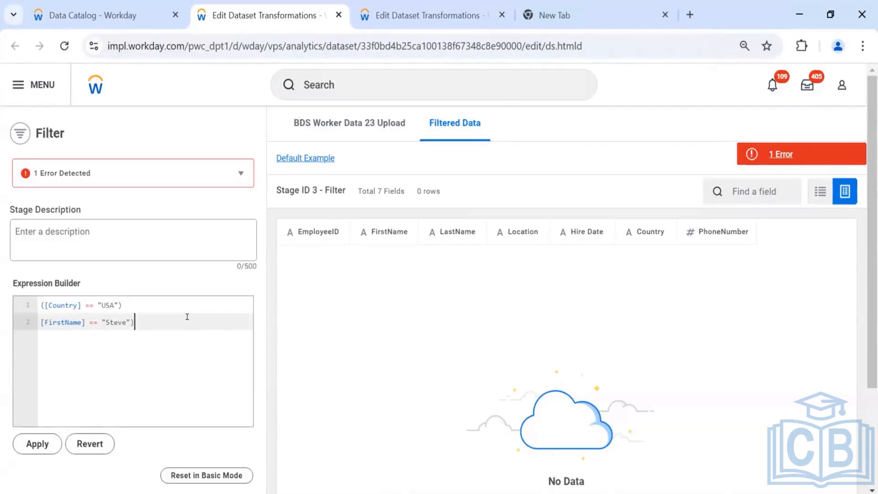
{"action": "key", "text": "BackSpace"}
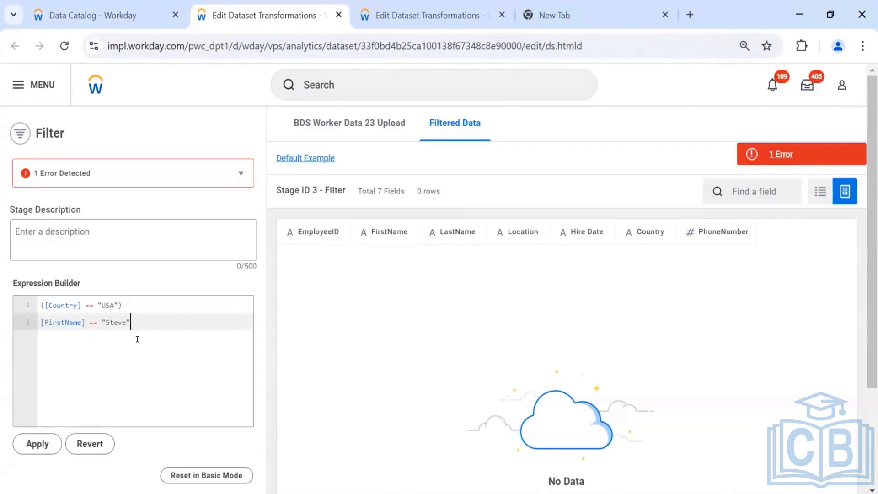
{"action": "left_click", "coordinate": [35, 443]}
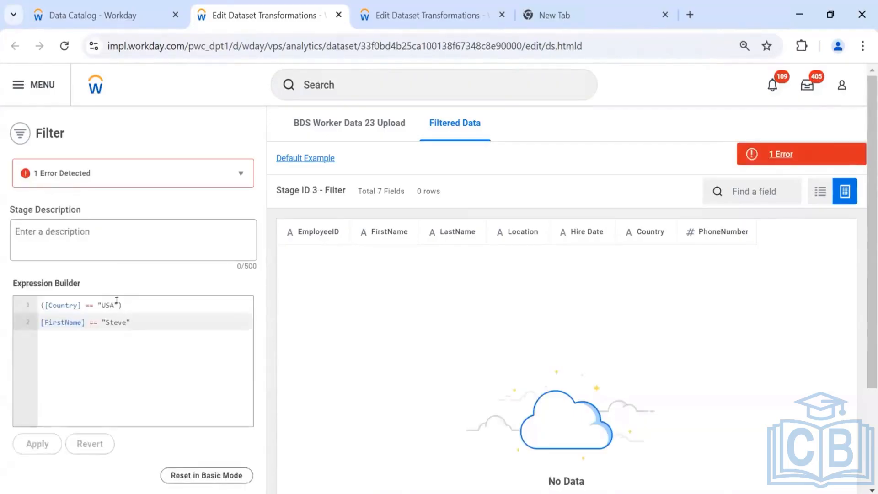
Step: Replace the closing parenthesis after "USA" with an & operator joining both conditions and apply the filter
{"action": "left_click", "coordinate": [117, 302]}
{"action": "key", "text": "BackSpace"}
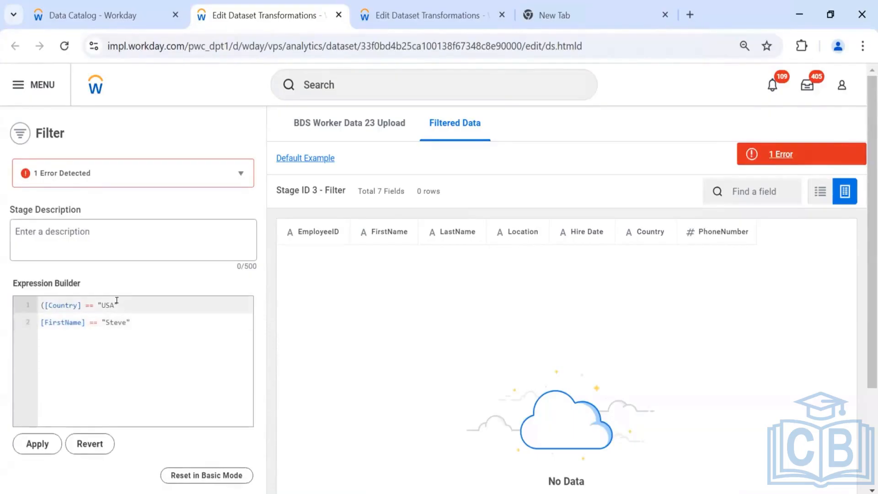
{"action": "type", "text": "&"}
{"action": "left_click", "coordinate": [116, 379]}
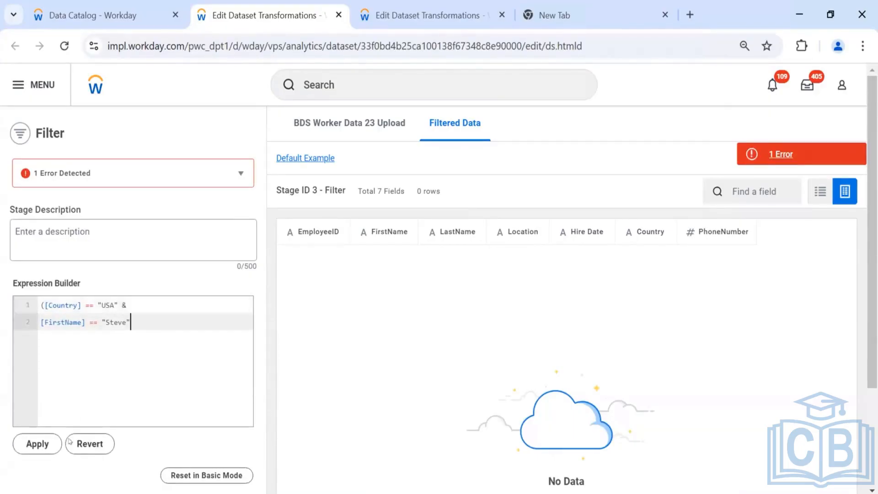
{"action": "left_click", "coordinate": [37, 444]}
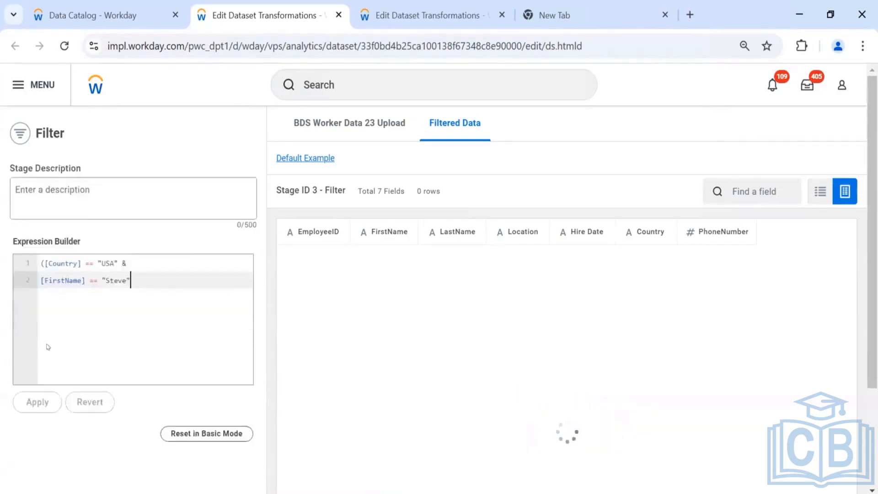
Step: Remove the opening parenthesis before [Country], apply the filter expression and check its error details
{"action": "left_click", "coordinate": [42, 303]}
{"action": "key", "text": "BackSpace"}
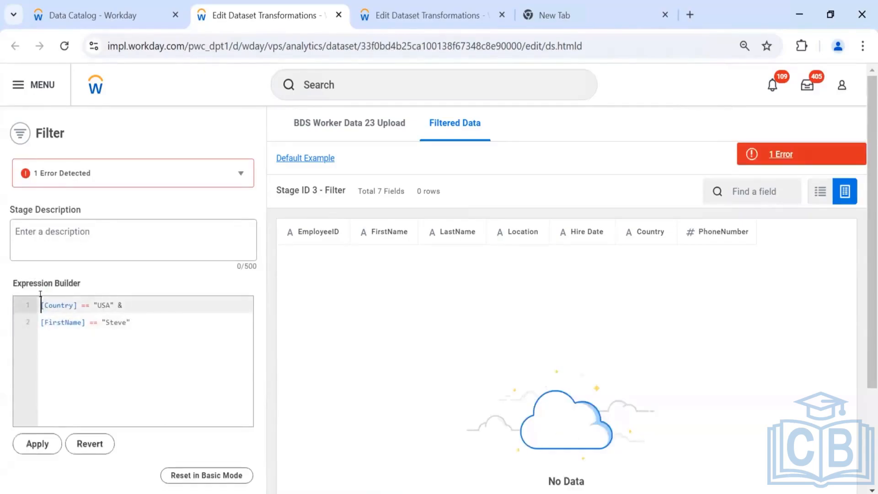
{"action": "left_click", "coordinate": [34, 438]}
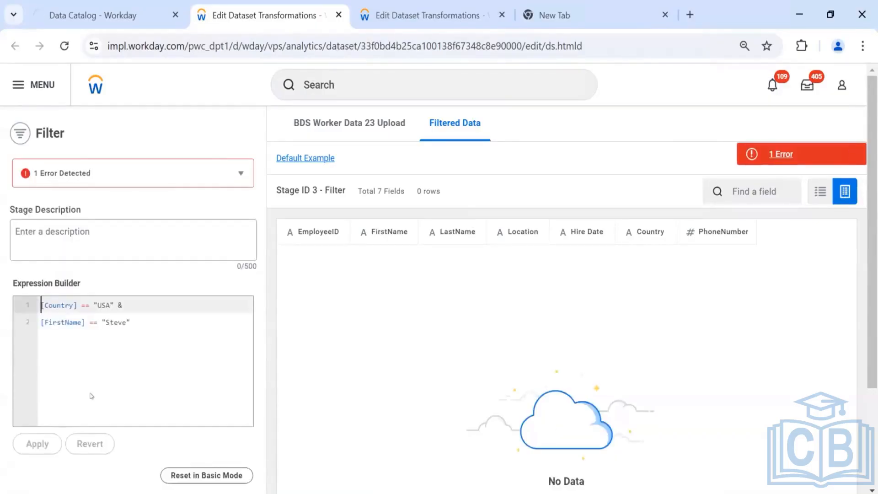
{"action": "left_click", "coordinate": [752, 160]}
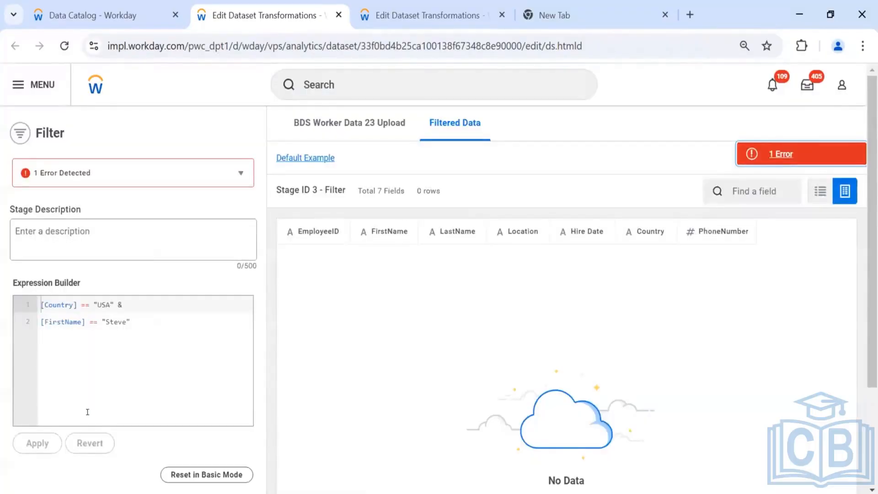
Step: Reset the filter to Basic mode, discarding its advanced expression, and cancel editing the Filter stage
{"action": "left_click", "coordinate": [190, 472]}
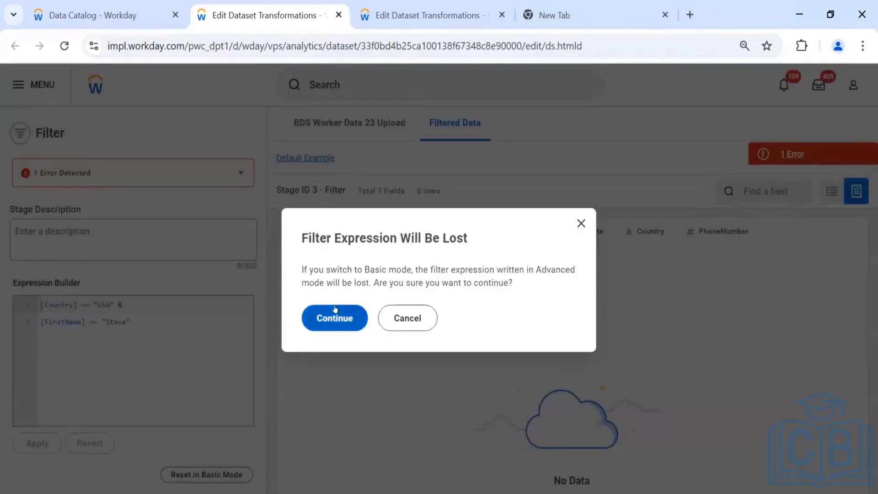
{"action": "left_click", "coordinate": [335, 316]}
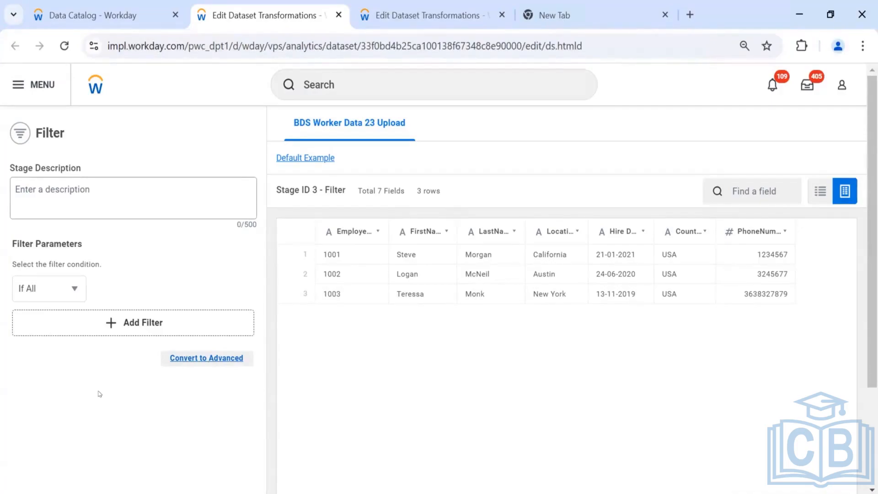
{"action": "scroll", "coordinate": [101, 394], "scroll_direction": "down", "scroll_amount": 3}
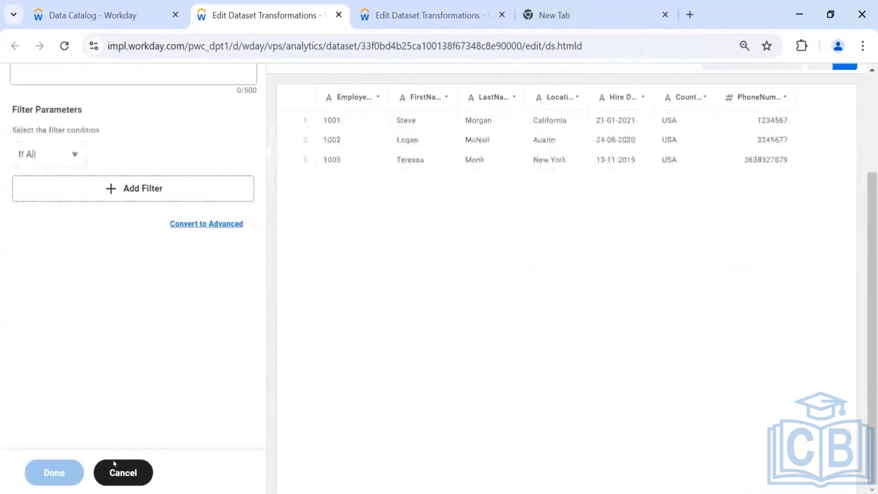
{"action": "left_click", "coordinate": [122, 471]}
{"action": "scroll", "coordinate": [69, 392], "scroll_direction": "up", "scroll_amount": 3}
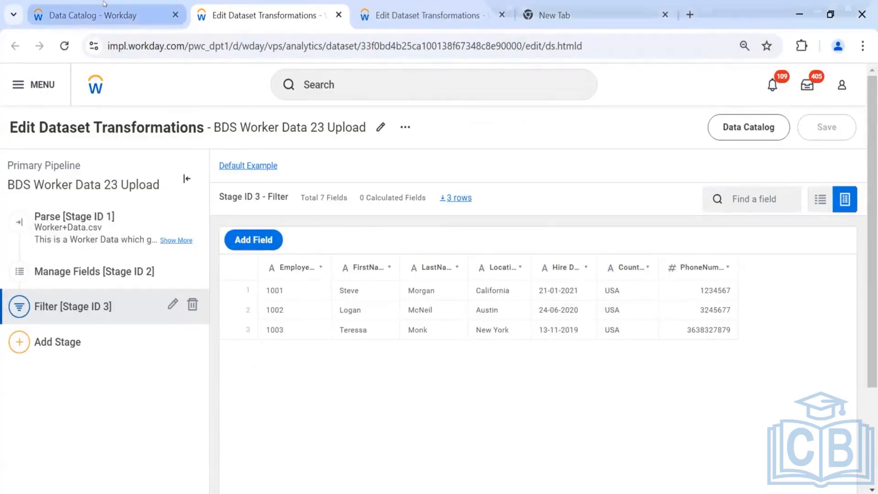
Step: Switch from the remote Workday session to the Workday Prism Analytics presentation in PowerPoint
{"action": "key", "text": "alt+Tab"}
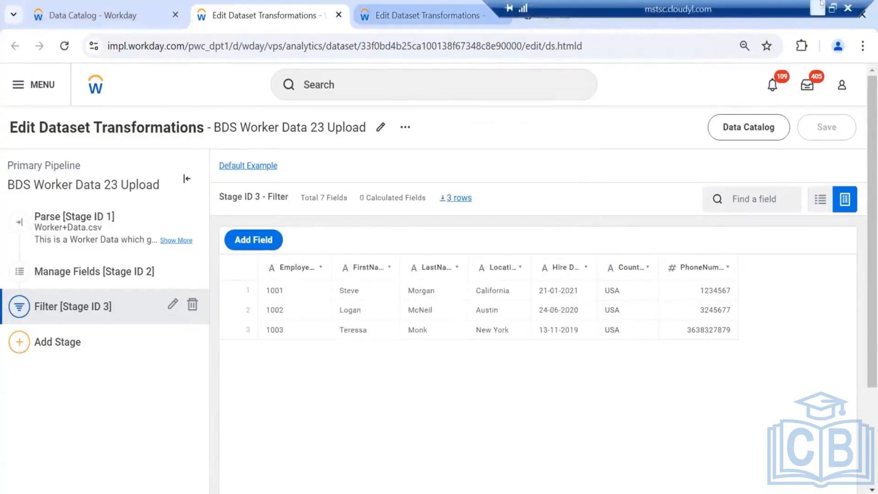
{"action": "left_click", "coordinate": [821, 4]}
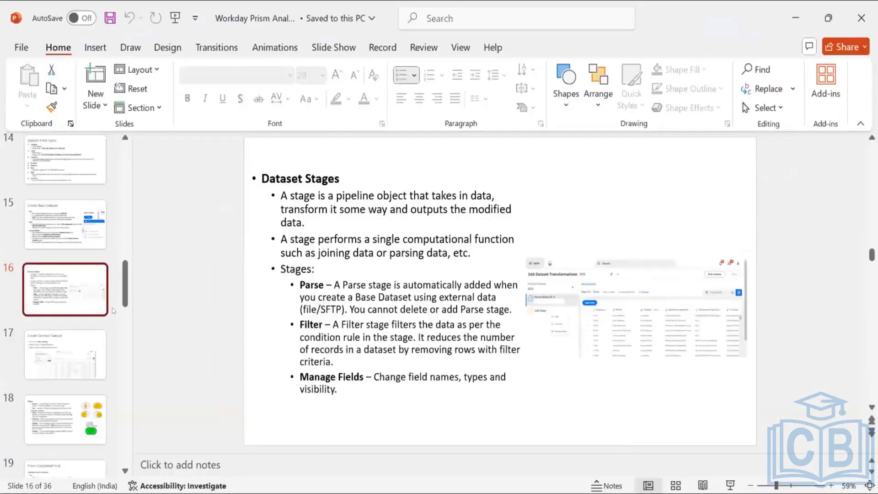